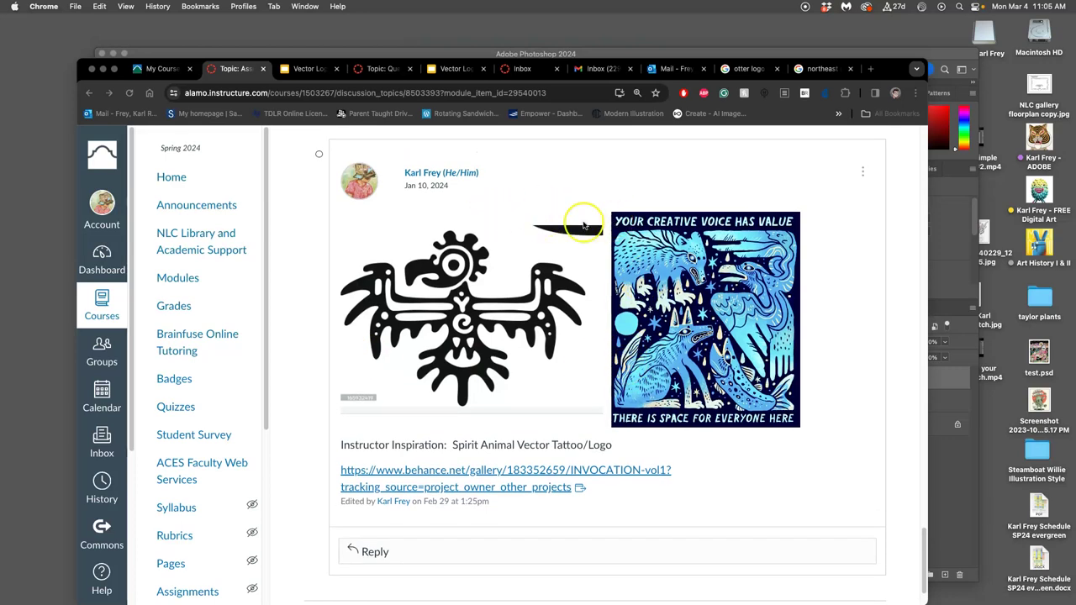
Step: Find the spirit-animal inspiration post and put it into edit mode
{"action": "scroll", "coordinate": [682, 286], "scroll_direction": "up", "scroll_amount": 2}
{"action": "scroll", "coordinate": [685, 294], "scroll_direction": "up", "scroll_amount": 3}
{"action": "scroll", "coordinate": [684, 294], "scroll_direction": "up", "scroll_amount": 5}
{"action": "scroll", "coordinate": [684, 295], "scroll_direction": "up", "scroll_amount": 5}
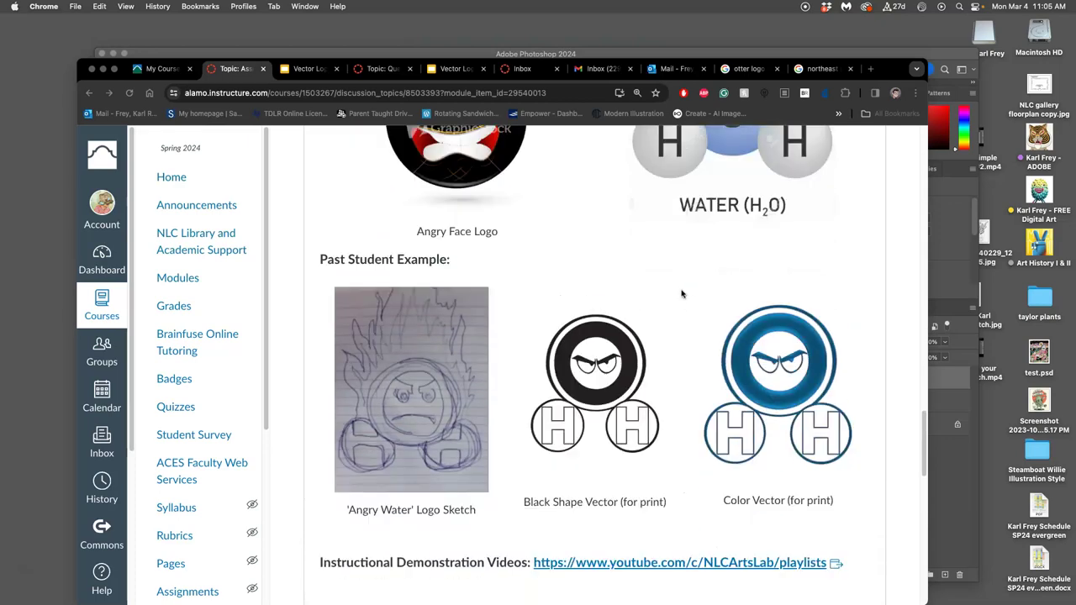
{"action": "scroll", "coordinate": [431, 373], "scroll_direction": "up", "scroll_amount": 1}
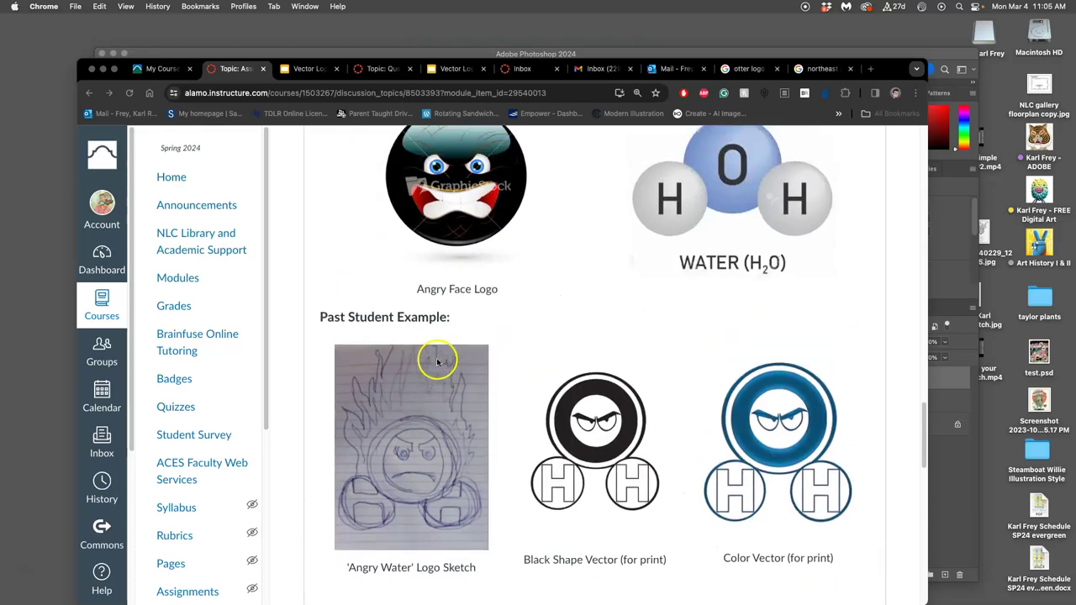
{"action": "scroll", "coordinate": [431, 370], "scroll_direction": "up", "scroll_amount": 5}
{"action": "scroll", "coordinate": [433, 366], "scroll_direction": "down", "scroll_amount": 2}
{"action": "scroll", "coordinate": [438, 362], "scroll_direction": "down", "scroll_amount": 3}
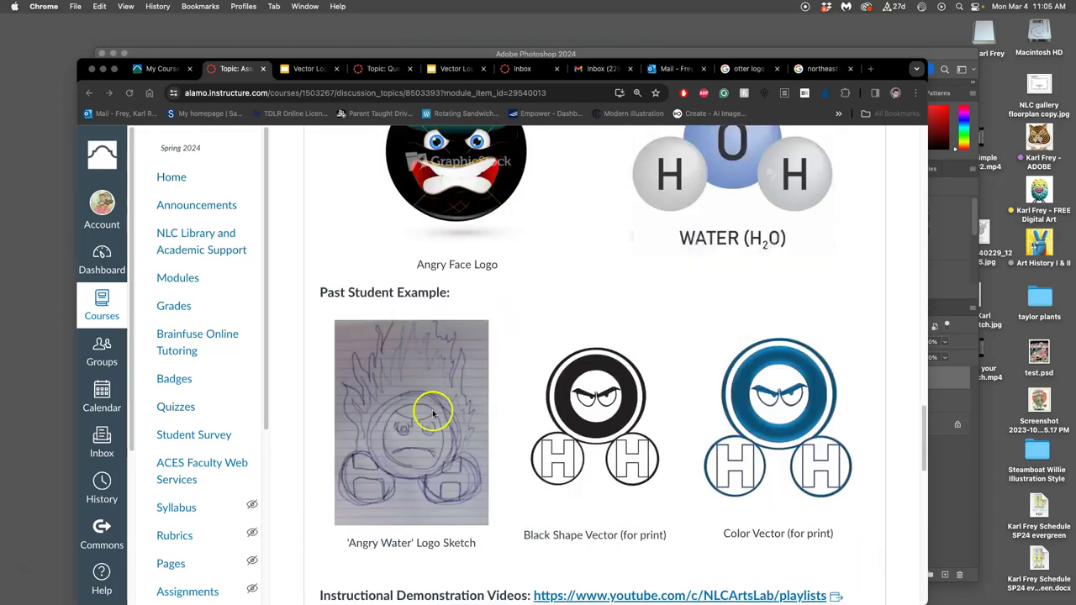
{"action": "scroll", "coordinate": [471, 434], "scroll_direction": "down", "scroll_amount": 1}
{"action": "scroll", "coordinate": [471, 434], "scroll_direction": "down", "scroll_amount": 1}
{"action": "scroll", "coordinate": [470, 434], "scroll_direction": "down", "scroll_amount": 2}
{"action": "scroll", "coordinate": [470, 435], "scroll_direction": "down", "scroll_amount": 10}
{"action": "scroll", "coordinate": [471, 435], "scroll_direction": "down", "scroll_amount": 2}
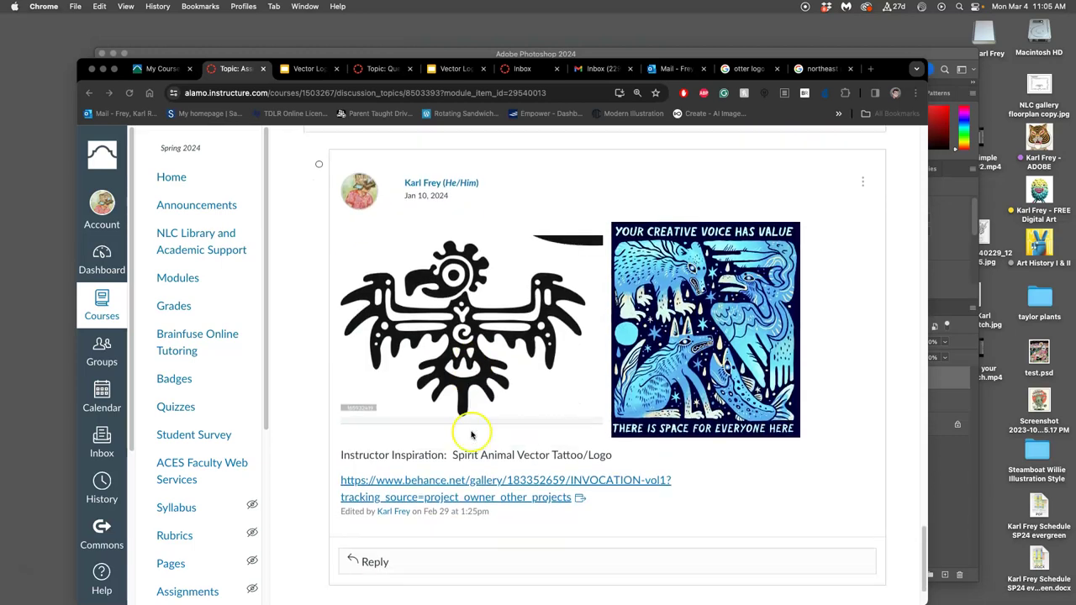
{"action": "left_click", "coordinate": [863, 182]}
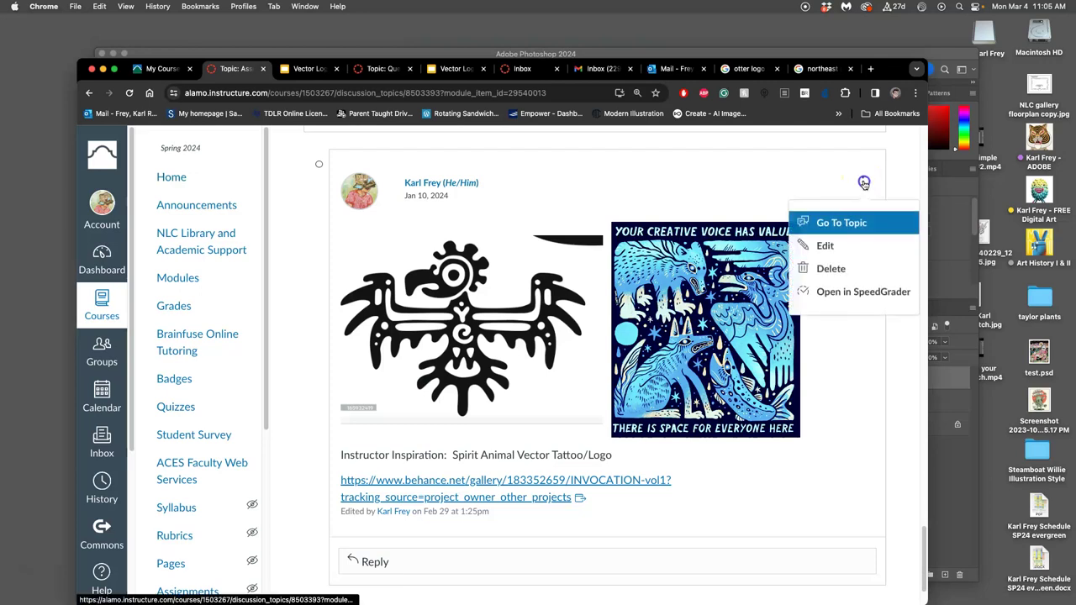
{"action": "left_click", "coordinate": [826, 245]}
Step: Drag the black bird sketch JPG from the desktop into the post below the Behance link
{"action": "scroll", "coordinate": [613, 370], "scroll_direction": "down", "scroll_amount": 3}
{"action": "left_click", "coordinate": [760, 287]}
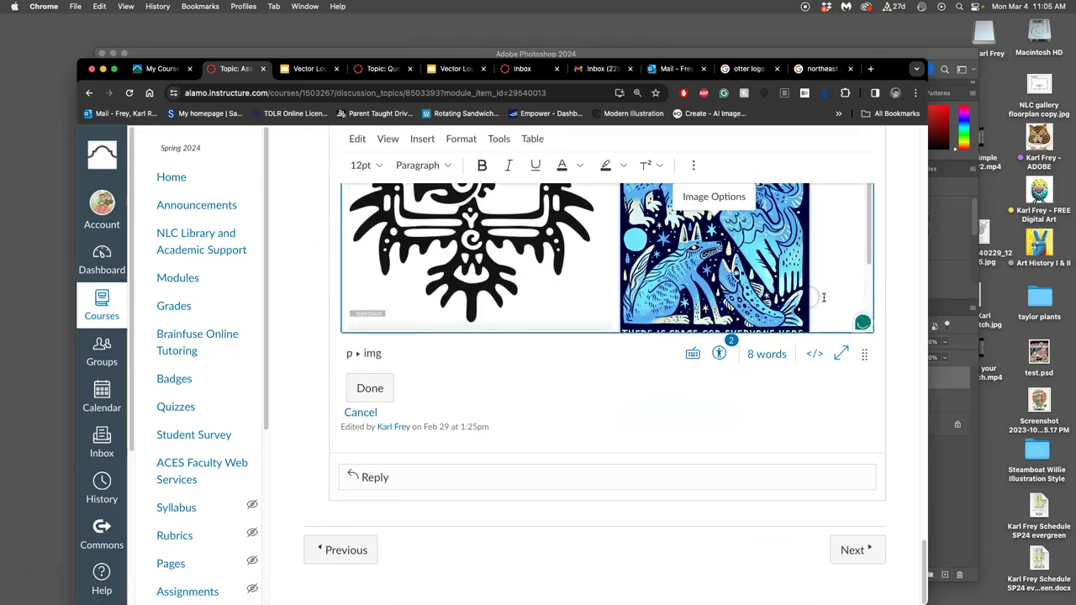
{"action": "left_click", "coordinate": [823, 298]}
{"action": "scroll", "coordinate": [763, 313], "scroll_direction": "down", "scroll_amount": 3}
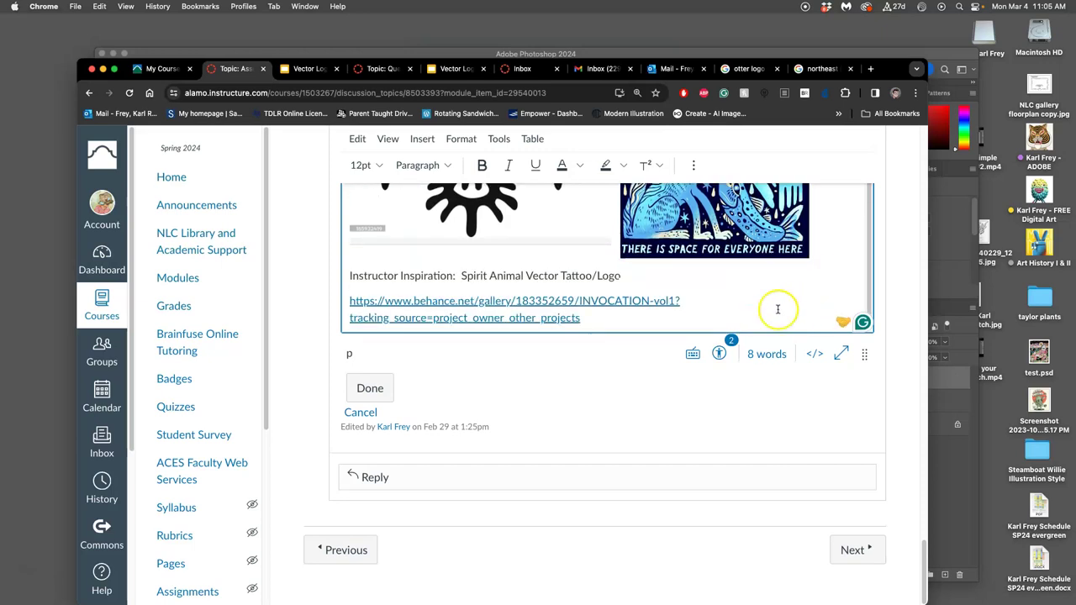
{"action": "scroll", "coordinate": [701, 322], "scroll_direction": "down", "scroll_amount": 1}
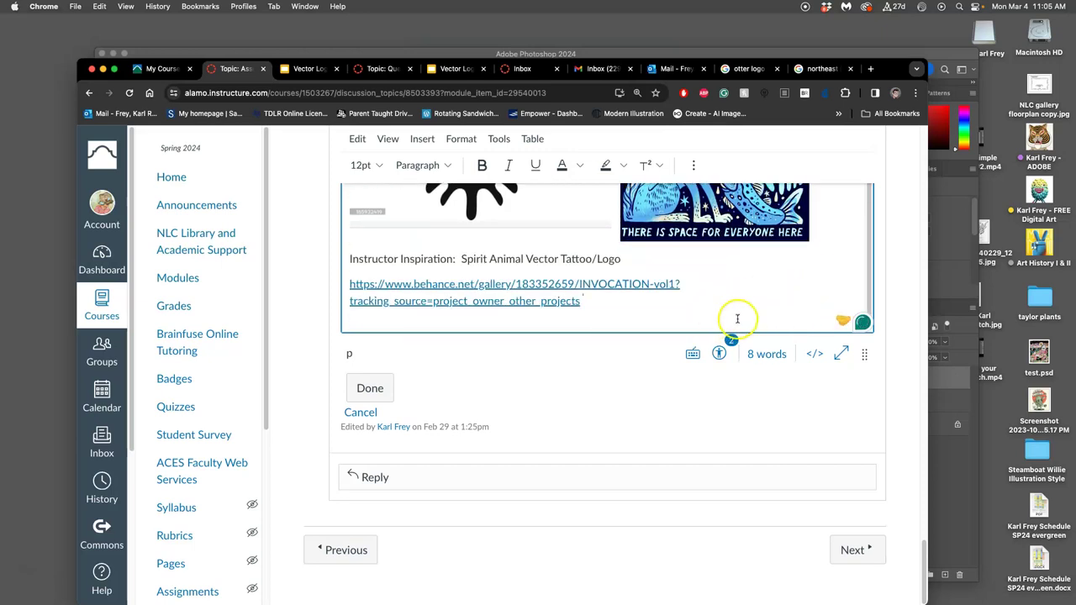
{"action": "scroll", "coordinate": [737, 319], "scroll_direction": "down", "scroll_amount": 1}
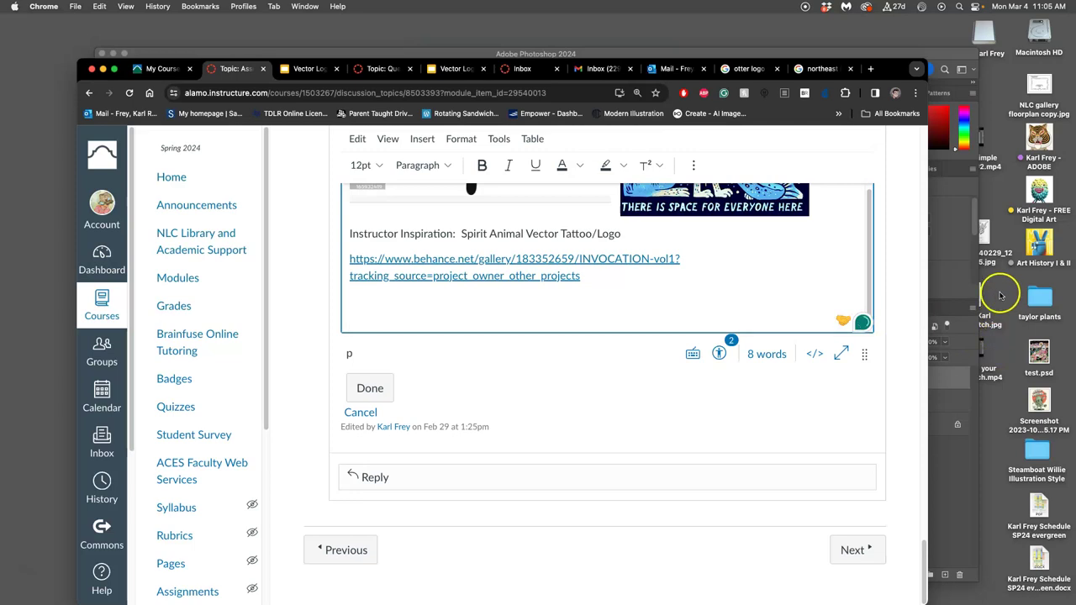
{"action": "mouse_move", "coordinate": [985, 307]}
{"action": "left_mouse_down"}
{"action": "mouse_move", "coordinate": [1005, 313]}
{"action": "mouse_move", "coordinate": [579, 321]}
{"action": "left_mouse_up"}
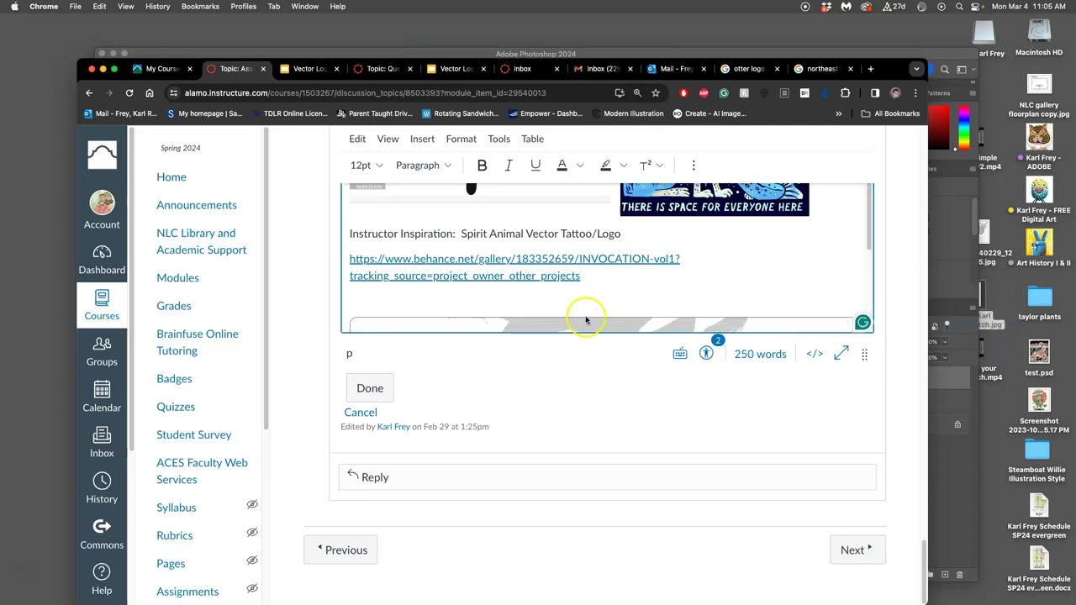
Step: Shrink the inserted sketch image with its corner handle and save the post
{"action": "key", "text": "super+minus"}
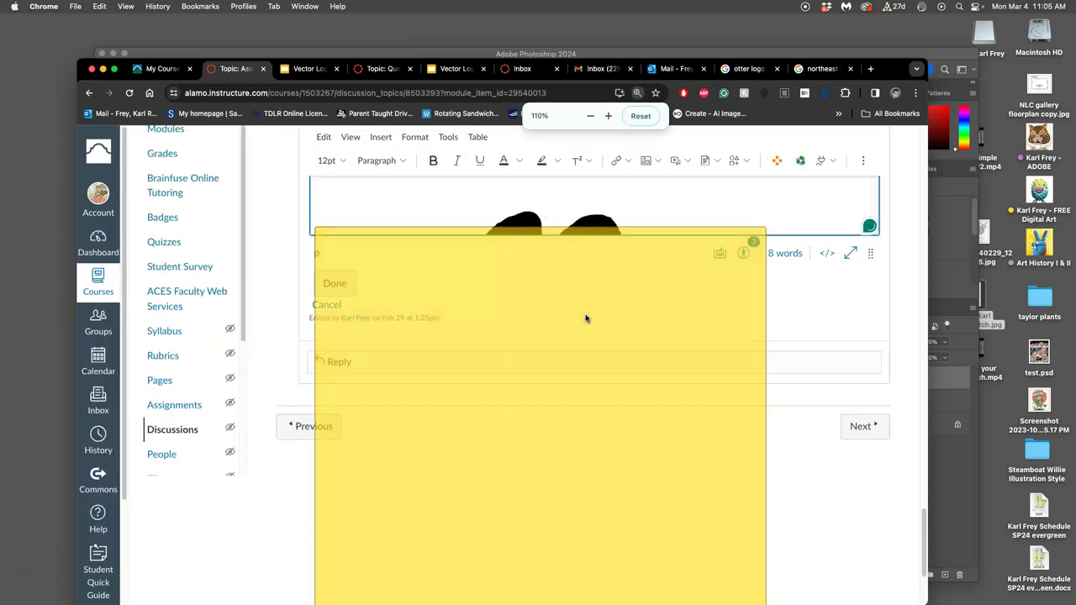
{"action": "left_click", "coordinate": [571, 468]}
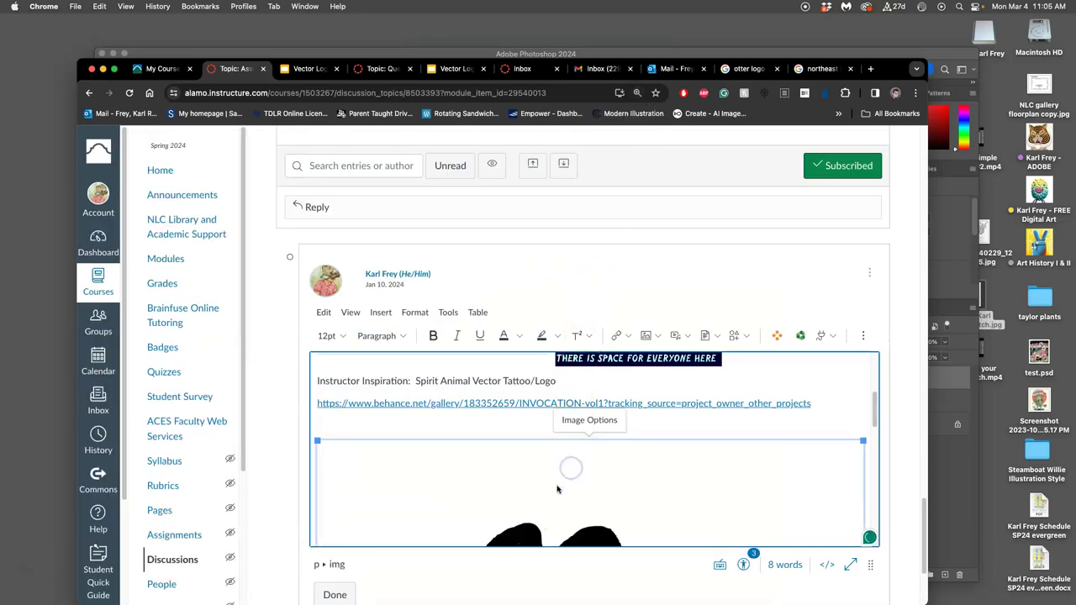
{"action": "left_click_drag", "start_coordinate": [863, 440], "coordinate": [566, 444]}
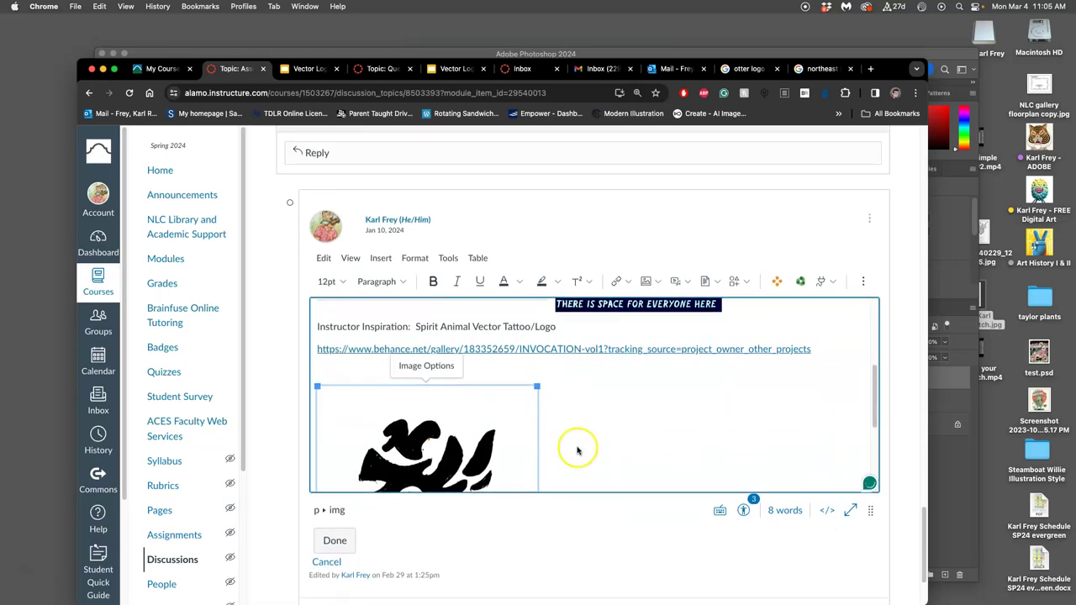
{"action": "left_click", "coordinate": [345, 538]}
{"action": "scroll", "coordinate": [525, 365], "scroll_direction": "down", "scroll_amount": 3}
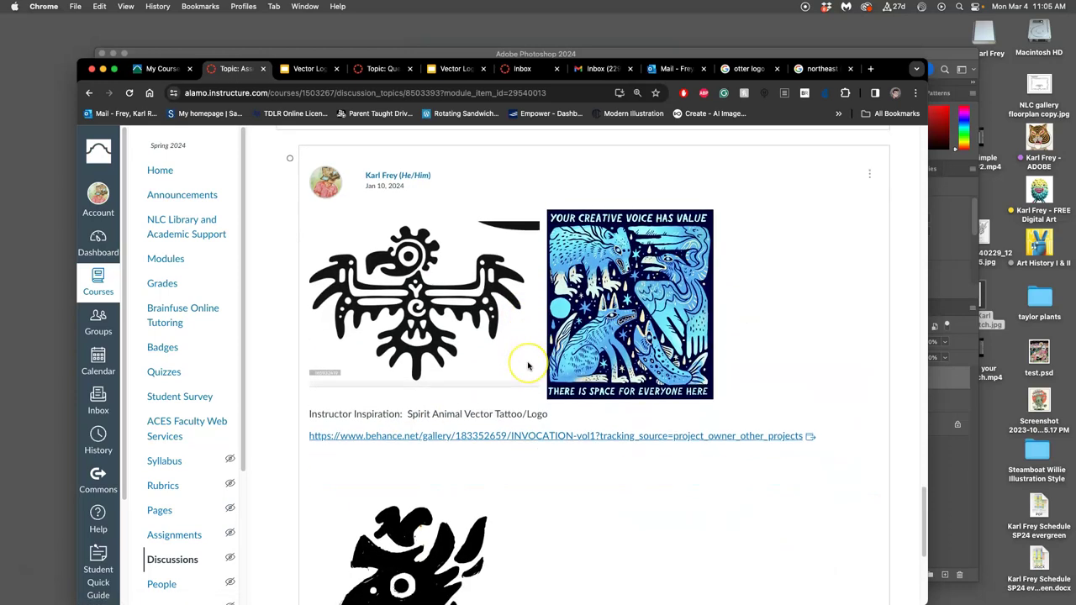
{"action": "scroll", "coordinate": [471, 447], "scroll_direction": "down", "scroll_amount": 1}
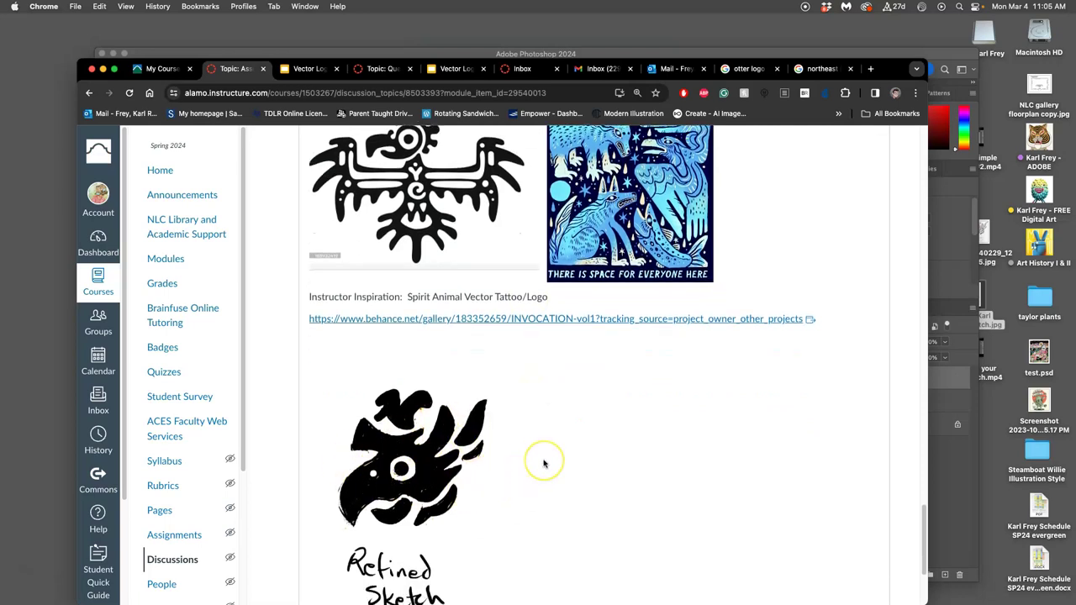
{"action": "scroll", "coordinate": [543, 463], "scroll_direction": "down", "scroll_amount": 1}
{"action": "scroll", "coordinate": [542, 458], "scroll_direction": "up", "scroll_amount": 1}
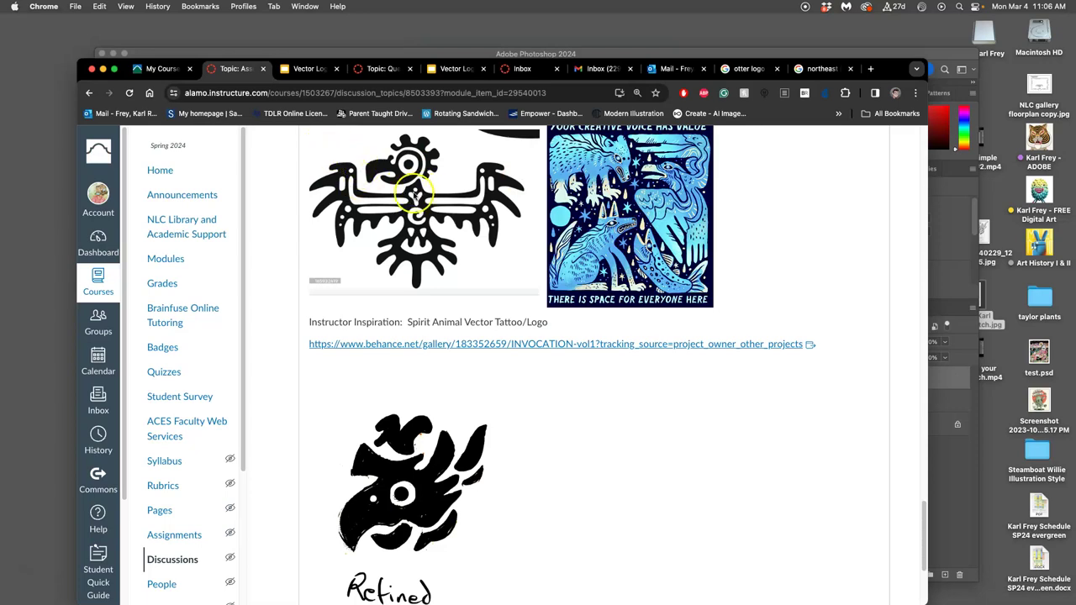
{"action": "scroll", "coordinate": [511, 224], "scroll_direction": "up", "scroll_amount": 2}
{"action": "scroll", "coordinate": [515, 226], "scroll_direction": "up", "scroll_amount": 4}
{"action": "scroll", "coordinate": [514, 225], "scroll_direction": "up", "scroll_amount": 2}
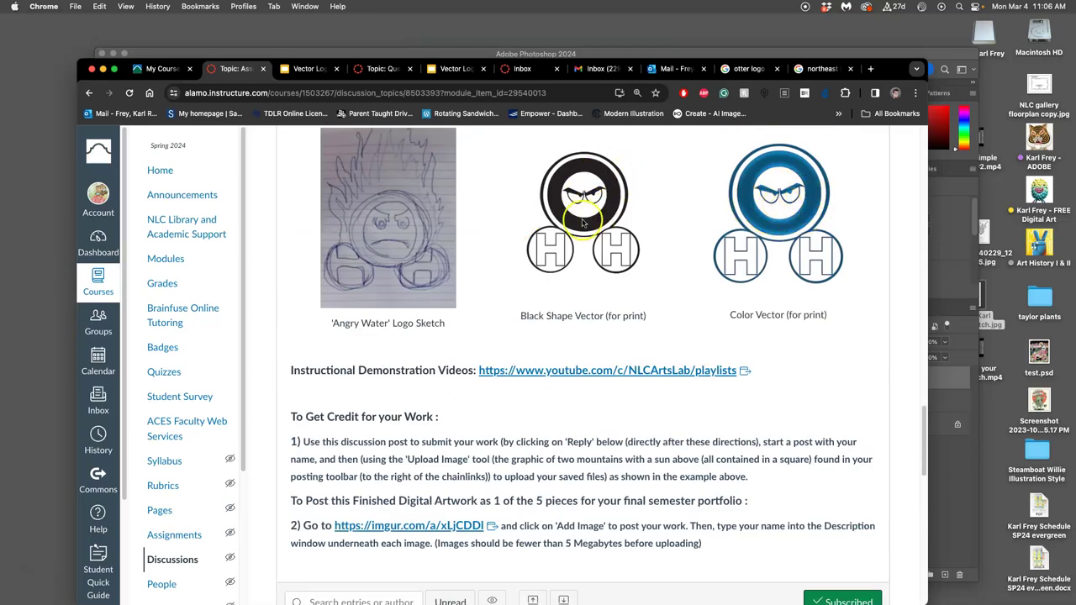
{"action": "scroll", "coordinate": [579, 223], "scroll_direction": "up", "scroll_amount": 1}
{"action": "scroll", "coordinate": [579, 223], "scroll_direction": "up", "scroll_amount": 3}
{"action": "scroll", "coordinate": [579, 223], "scroll_direction": "up", "scroll_amount": 2}
{"action": "scroll", "coordinate": [579, 223], "scroll_direction": "up", "scroll_amount": 2}
{"action": "scroll", "coordinate": [579, 223], "scroll_direction": "down", "scroll_amount": 6}
{"action": "scroll", "coordinate": [579, 223], "scroll_direction": "down", "scroll_amount": 10}
{"action": "scroll", "coordinate": [579, 223], "scroll_direction": "down", "scroll_amount": 5}
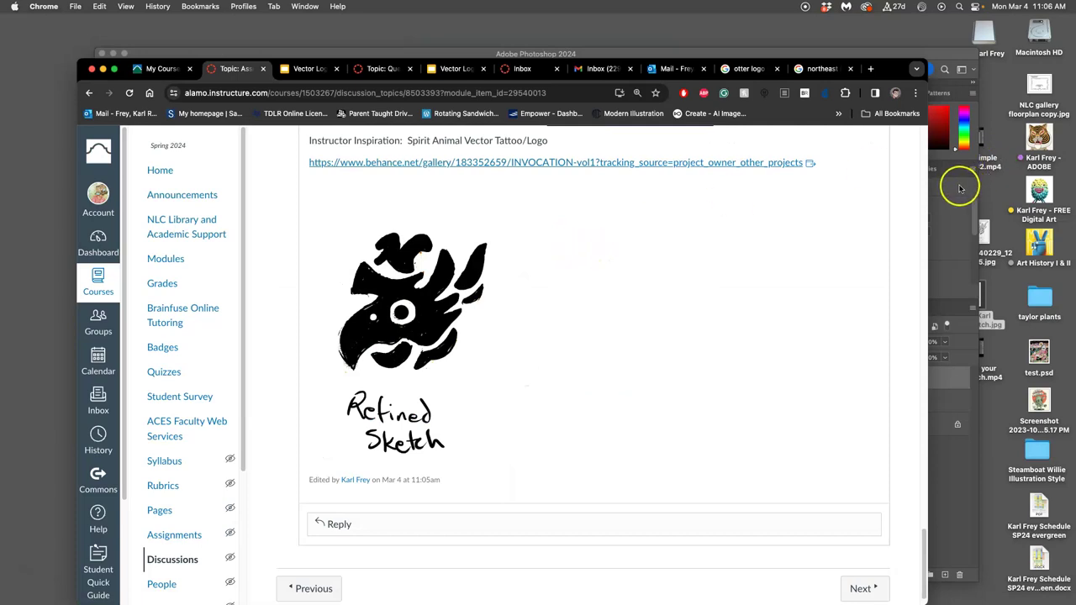
Step: Close the Photoshop sketch document without saving and quit Photoshop
{"action": "left_click", "coordinate": [958, 187]}
{"action": "left_click", "coordinate": [102, 53]}
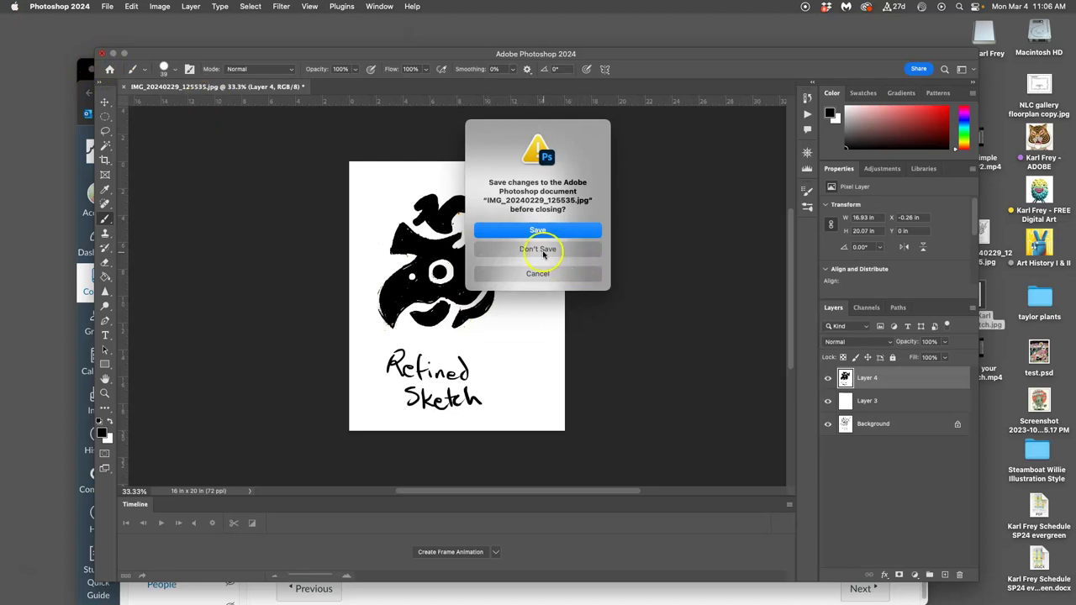
{"action": "left_click", "coordinate": [543, 250]}
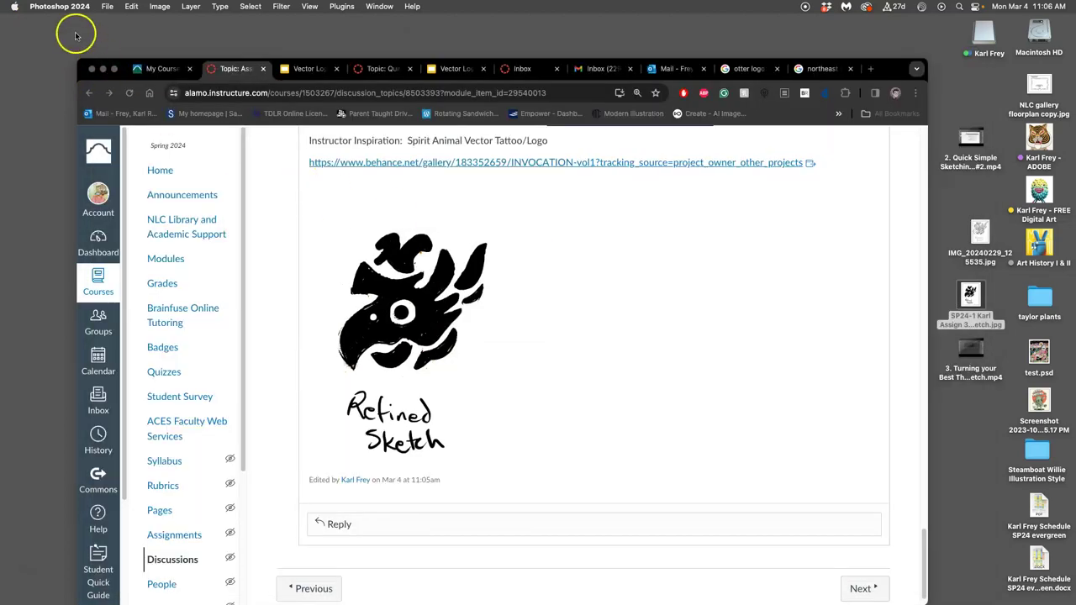
{"action": "left_click", "coordinate": [59, 7]}
{"action": "left_click", "coordinate": [56, 128]}
{"action": "mouse_move", "coordinate": [3, 180]}
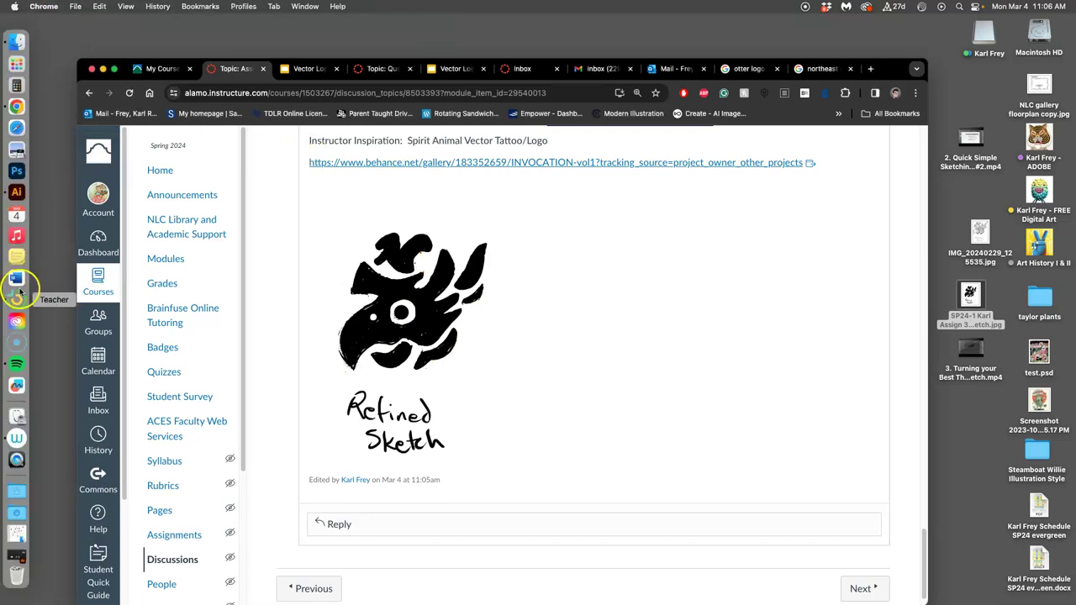
Step: Quit LanSchool from the Dock and launch Adobe Illustrator
{"action": "right_click", "coordinate": [16, 298]}
{"action": "left_click", "coordinate": [67, 515]}
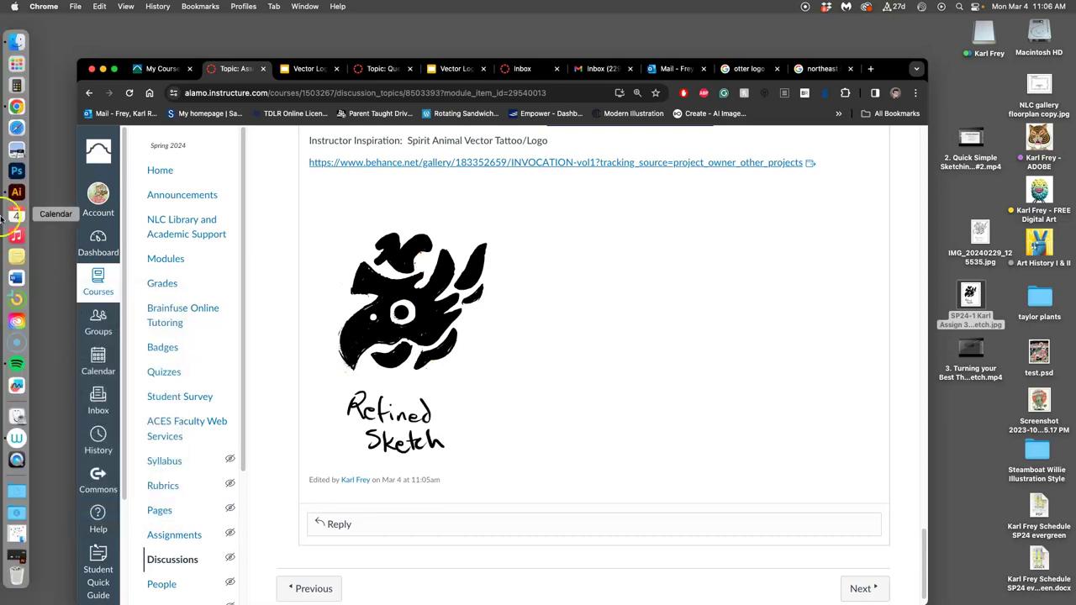
{"action": "left_click", "coordinate": [17, 198]}
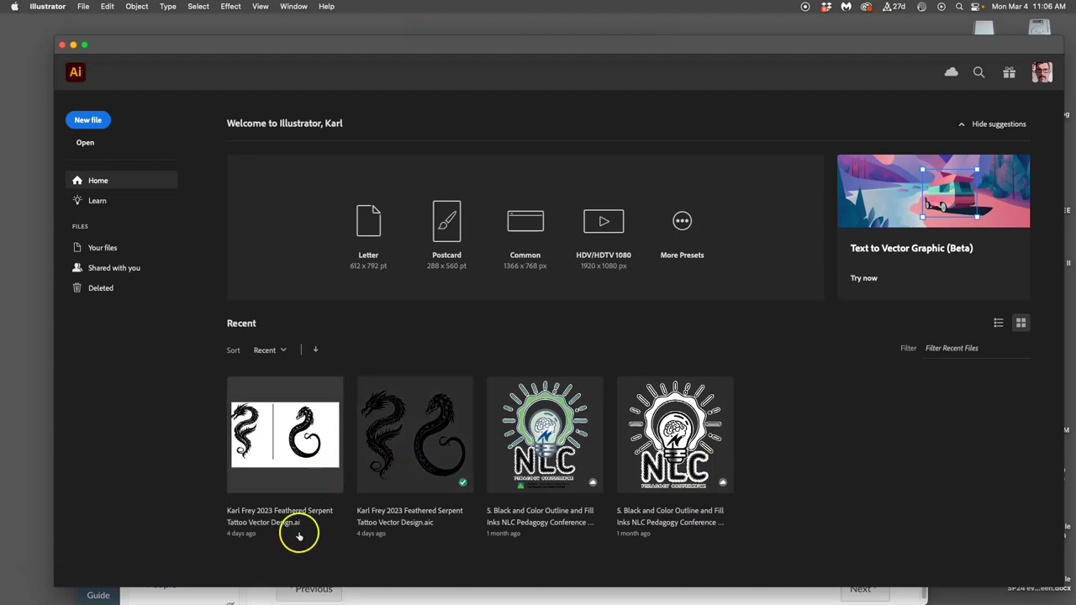
{"action": "left_click", "coordinate": [291, 456]}
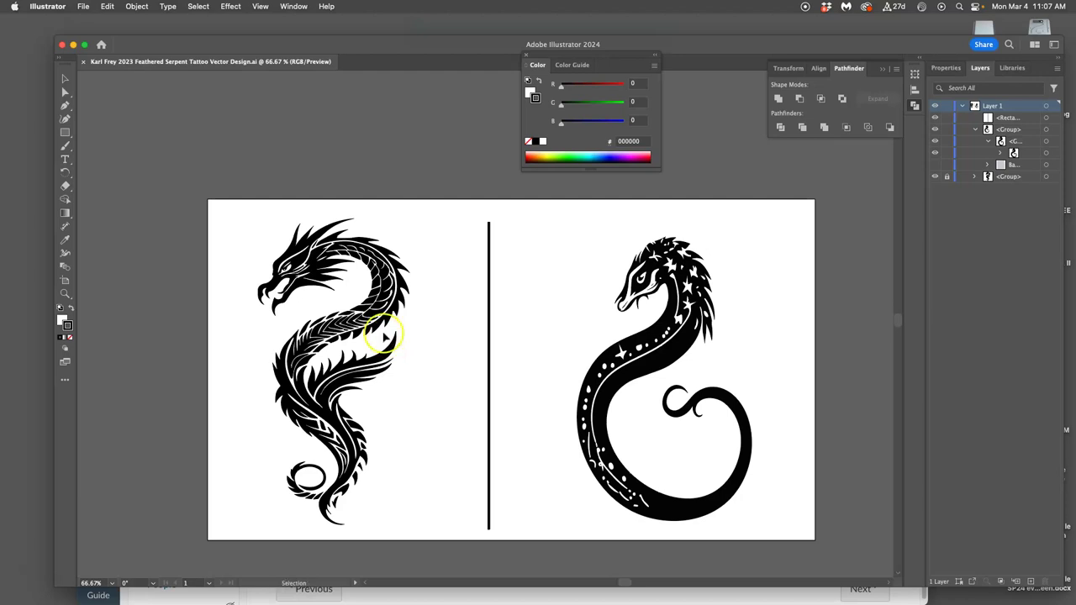
{"action": "scroll", "coordinate": [392, 327], "scroll_direction": "up", "scroll_amount": 1}
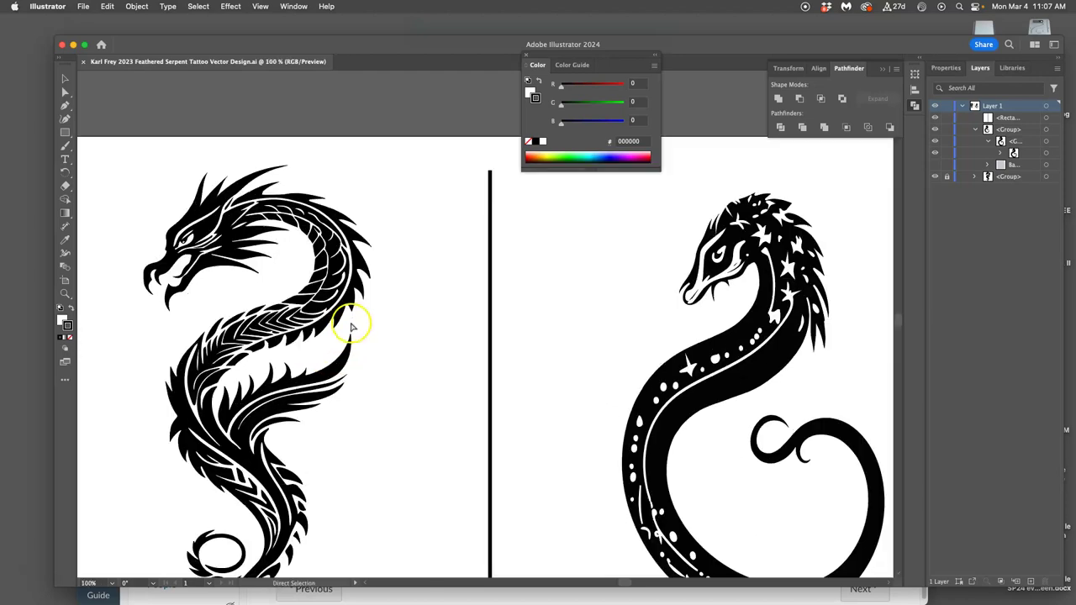
{"action": "scroll", "coordinate": [348, 320], "scroll_direction": "up", "scroll_amount": 2}
{"action": "scroll", "coordinate": [305, 324], "scroll_direction": "up", "scroll_amount": 2}
{"action": "scroll", "coordinate": [290, 322], "scroll_direction": "up", "scroll_amount": 2}
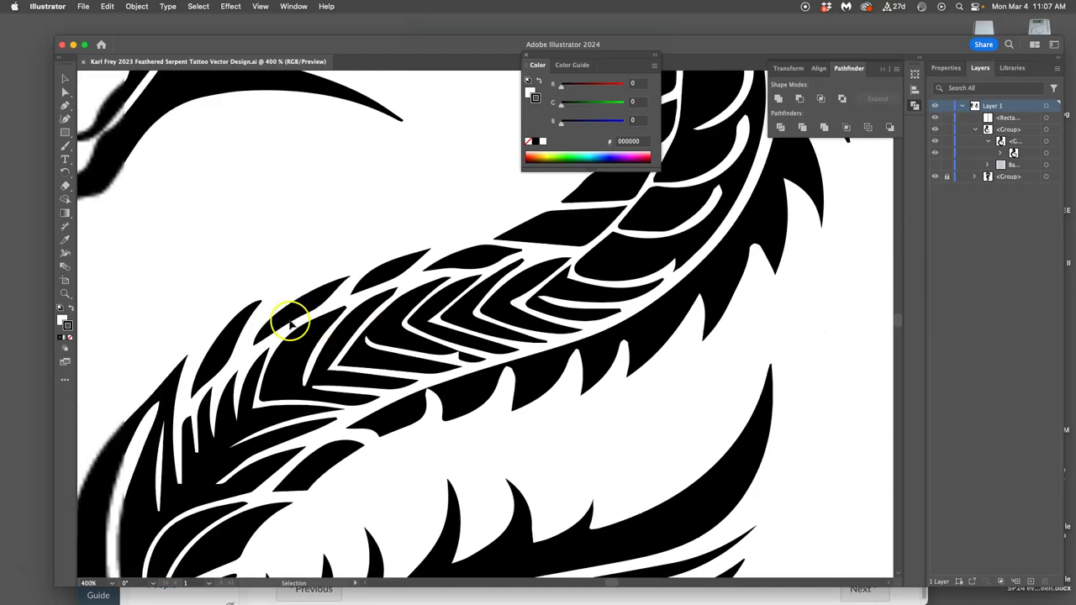
{"action": "scroll", "coordinate": [288, 319], "scroll_direction": "up", "scroll_amount": 2}
{"action": "scroll", "coordinate": [289, 319], "scroll_direction": "up", "scroll_amount": 2}
{"action": "scroll", "coordinate": [295, 321], "scroll_direction": "up", "scroll_amount": 1}
{"action": "scroll", "coordinate": [297, 321], "scroll_direction": "up", "scroll_amount": 2}
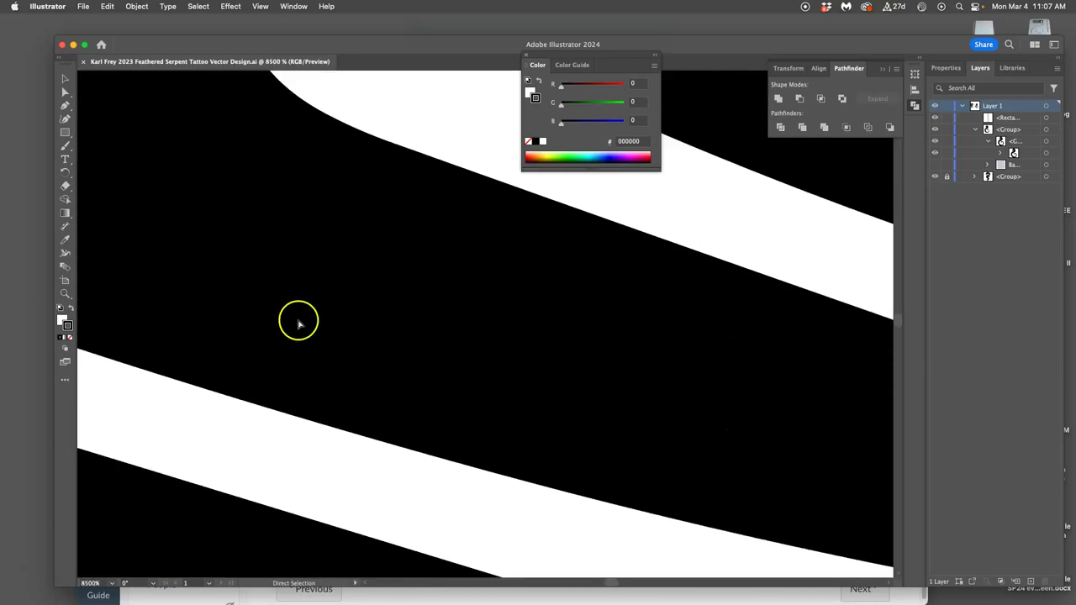
{"action": "scroll", "coordinate": [300, 318], "scroll_direction": "up", "scroll_amount": 1}
{"action": "scroll", "coordinate": [301, 320], "scroll_direction": "up", "scroll_amount": 2}
{"action": "scroll", "coordinate": [303, 324], "scroll_direction": "up", "scroll_amount": 1}
{"action": "scroll", "coordinate": [304, 324], "scroll_direction": "up", "scroll_amount": 1}
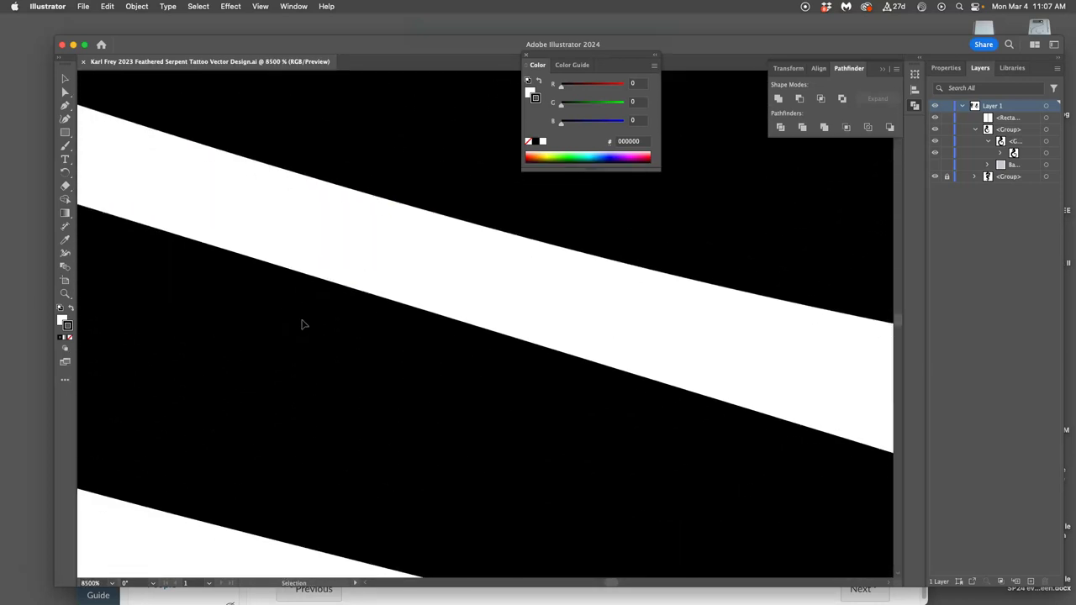
{"action": "scroll", "coordinate": [303, 324], "scroll_direction": "up", "scroll_amount": 2}
{"action": "scroll", "coordinate": [304, 325], "scroll_direction": "up", "scroll_amount": 2}
{"action": "scroll", "coordinate": [310, 324], "scroll_direction": "down", "scroll_amount": 1}
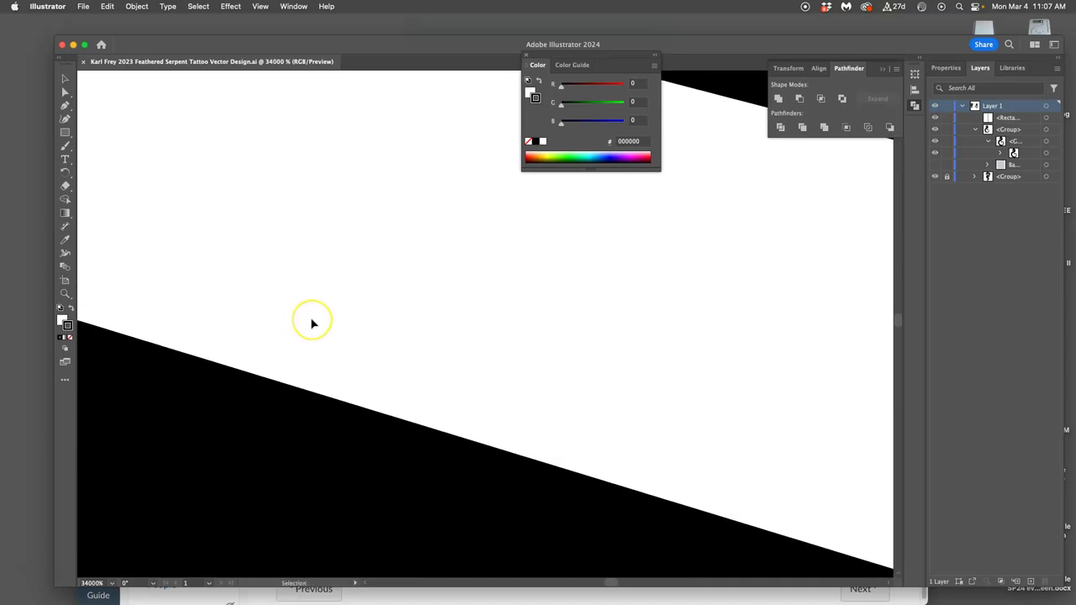
{"action": "scroll", "coordinate": [310, 324], "scroll_direction": "down", "scroll_amount": 1}
{"action": "scroll", "coordinate": [310, 324], "scroll_direction": "down", "scroll_amount": 3}
{"action": "scroll", "coordinate": [311, 323], "scroll_direction": "down", "scroll_amount": 3}
{"action": "scroll", "coordinate": [311, 324], "scroll_direction": "down", "scroll_amount": 3}
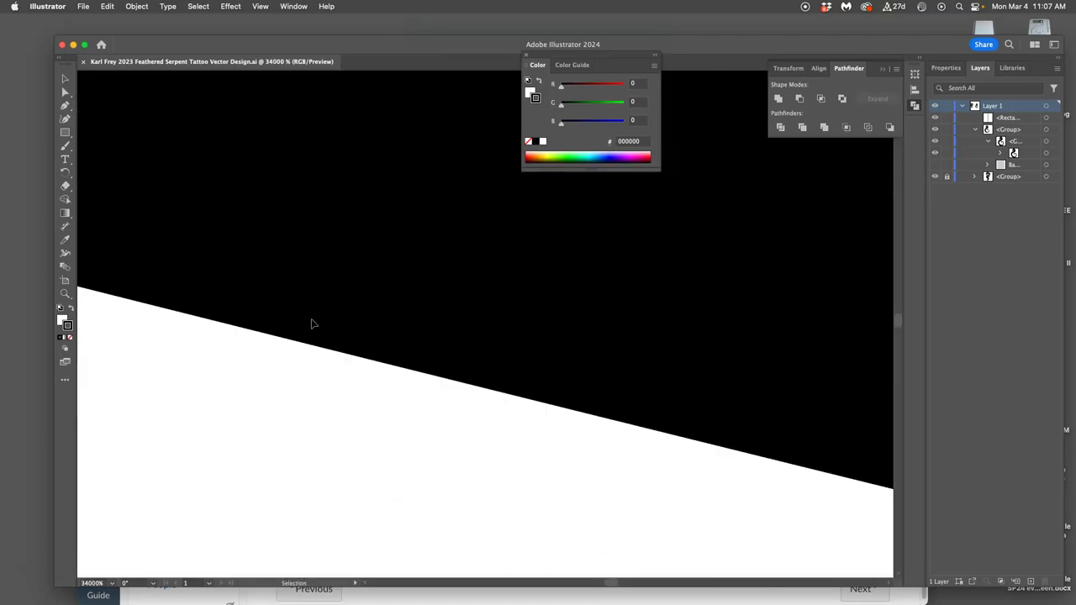
{"action": "scroll", "coordinate": [331, 323], "scroll_direction": "down", "scroll_amount": 2}
{"action": "scroll", "coordinate": [331, 323], "scroll_direction": "down", "scroll_amount": 3}
{"action": "scroll", "coordinate": [332, 323], "scroll_direction": "down", "scroll_amount": 3}
{"action": "scroll", "coordinate": [332, 323], "scroll_direction": "down", "scroll_amount": 3}
{"action": "scroll", "coordinate": [332, 323], "scroll_direction": "down", "scroll_amount": 3}
{"action": "scroll", "coordinate": [343, 317], "scroll_direction": "down", "scroll_amount": 2}
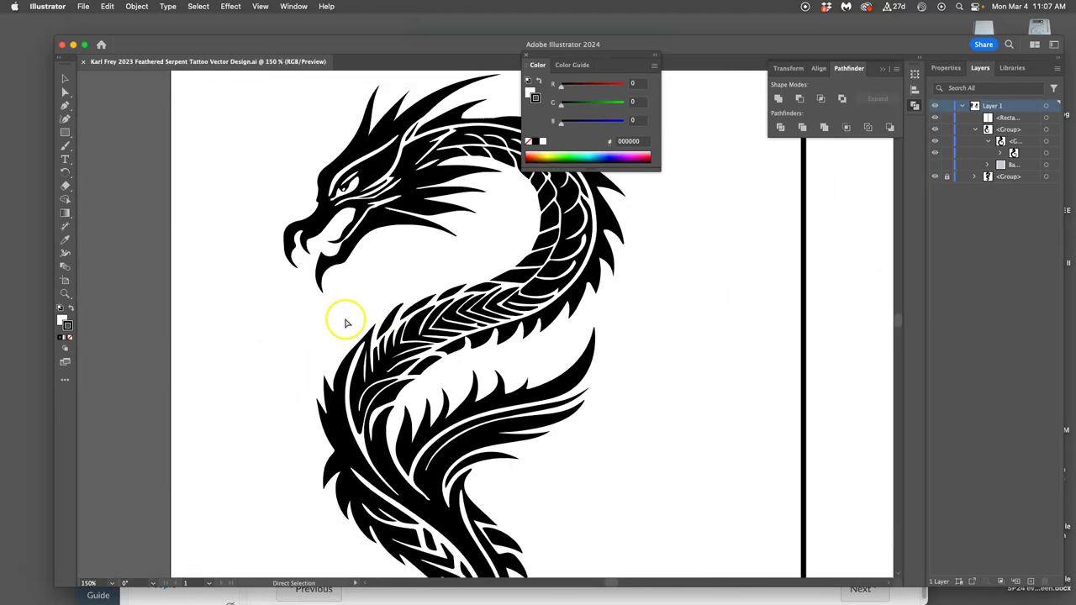
{"action": "scroll", "coordinate": [348, 316], "scroll_direction": "down", "scroll_amount": 1}
{"action": "scroll", "coordinate": [420, 316], "scroll_direction": "right", "scroll_amount": 3}
{"action": "scroll", "coordinate": [454, 339], "scroll_direction": "right", "scroll_amount": 2}
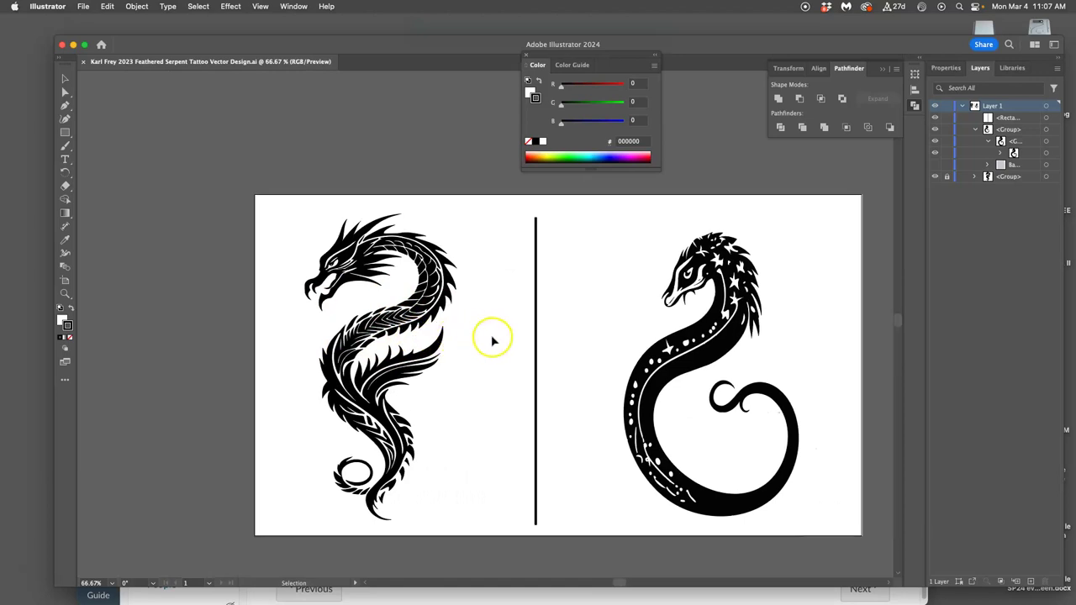
{"action": "scroll", "coordinate": [491, 339], "scroll_direction": "down", "scroll_amount": 1}
{"action": "scroll", "coordinate": [496, 338], "scroll_direction": "down", "scroll_amount": 3}
{"action": "scroll", "coordinate": [501, 341], "scroll_direction": "down", "scroll_amount": 1}
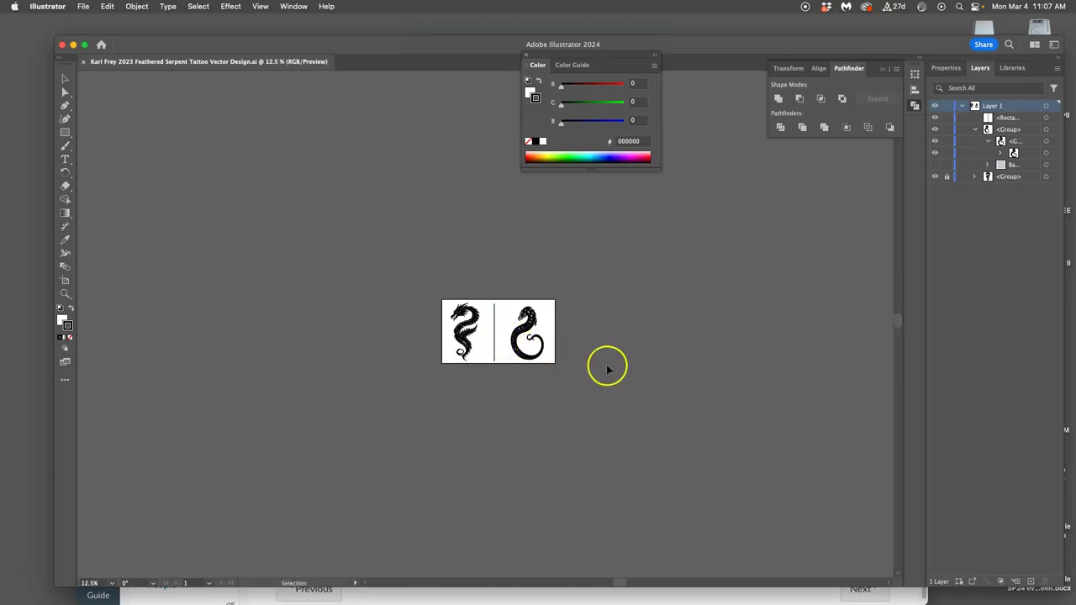
{"action": "scroll", "coordinate": [454, 340], "scroll_direction": "right", "scroll_amount": 1}
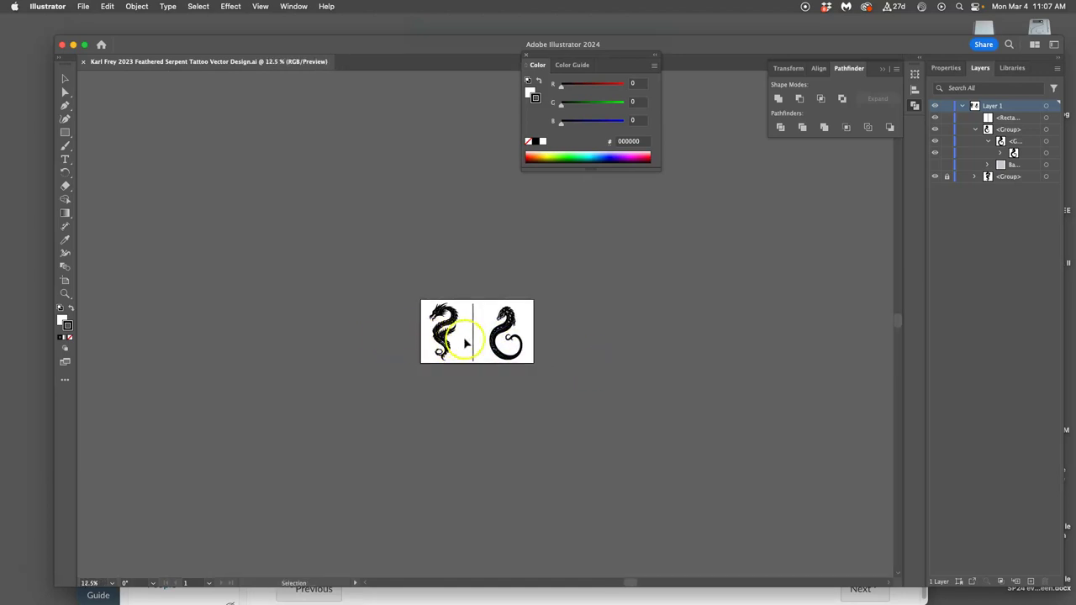
{"action": "scroll", "coordinate": [454, 345], "scroll_direction": "right", "scroll_amount": 2}
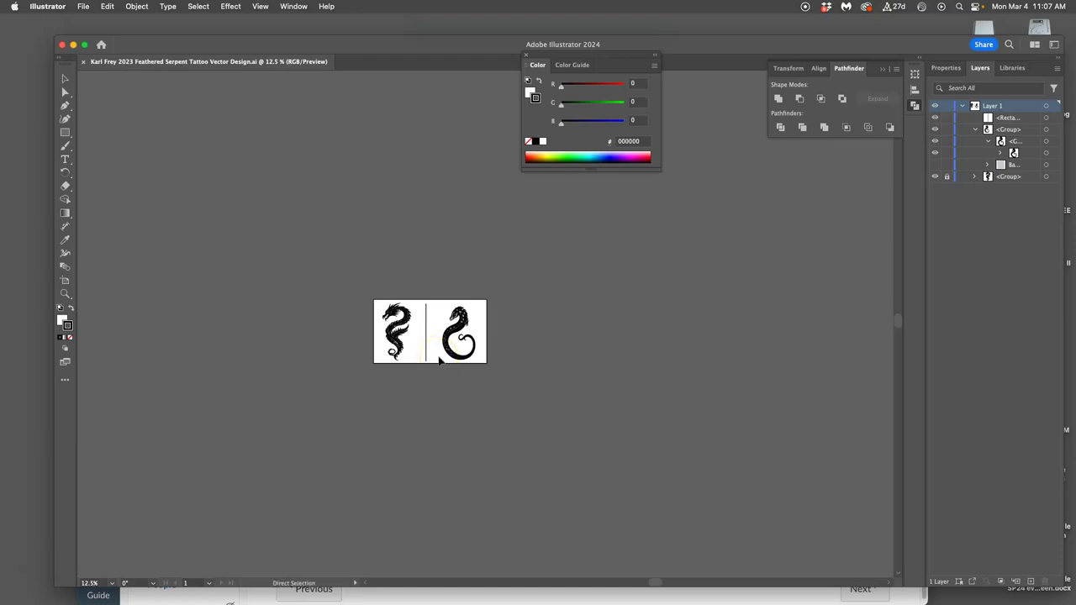
{"action": "key", "text": "super+minus"}
{"action": "key", "text": "super+minus"}
{"action": "key", "text": "super+minus"}
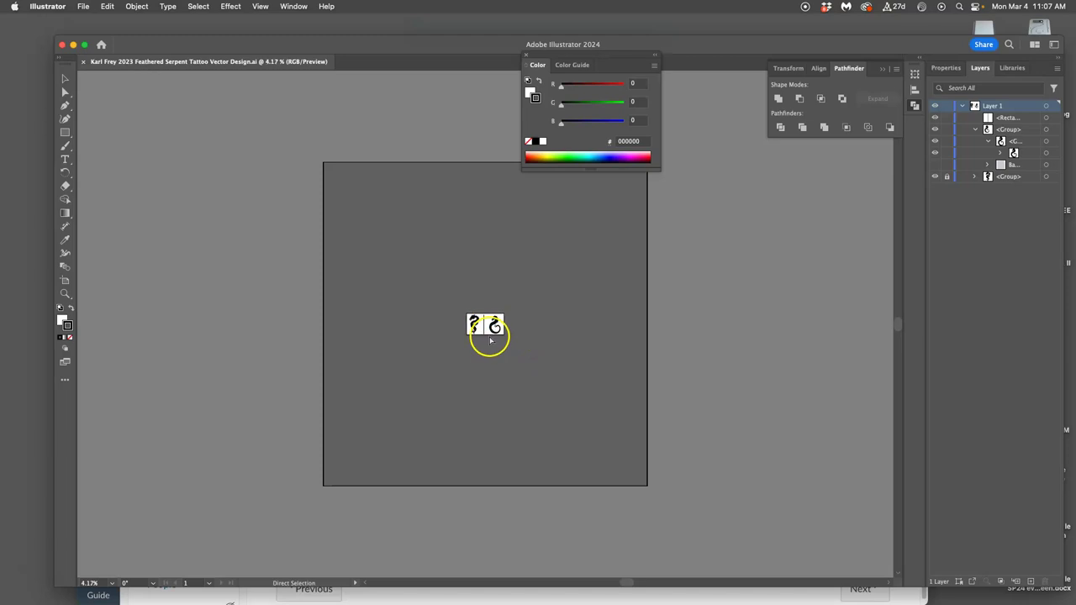
{"action": "key", "text": "super+plus"}
{"action": "key", "text": "super+plus"}
{"action": "key", "text": "super+plus"}
{"action": "key", "text": "super+plus"}
{"action": "key", "text": "super+plus"}
{"action": "key", "text": "super+plus"}
{"action": "key", "text": "super+plus"}
{"action": "key", "text": "super+plus"}
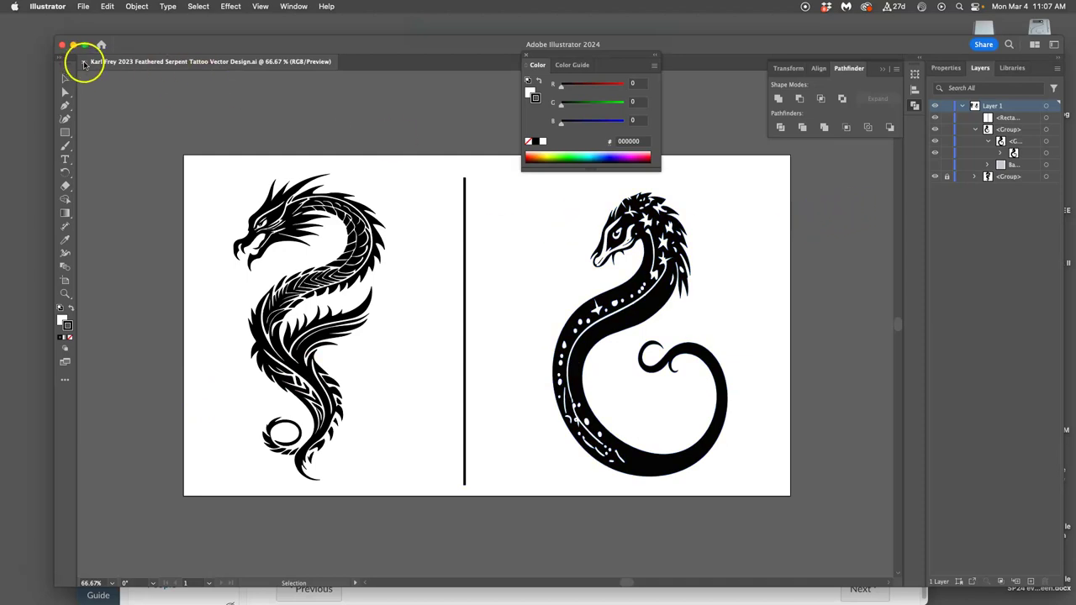
Step: Close the serpent tattoo file, view the black-and-white NLC logo at actual size, then close it
{"action": "left_click", "coordinate": [84, 62]}
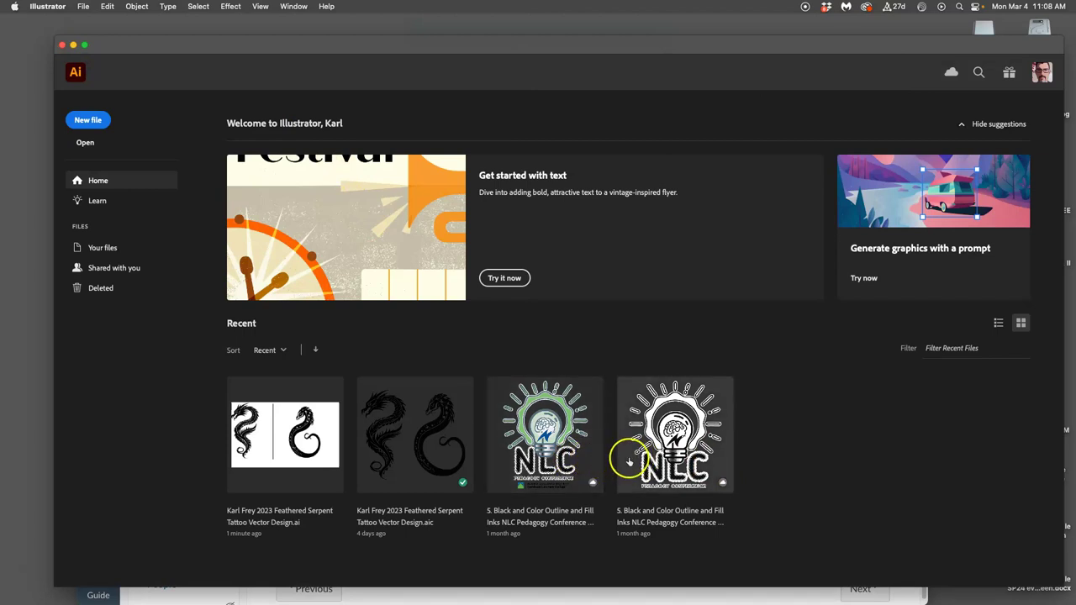
{"action": "left_click", "coordinate": [663, 452]}
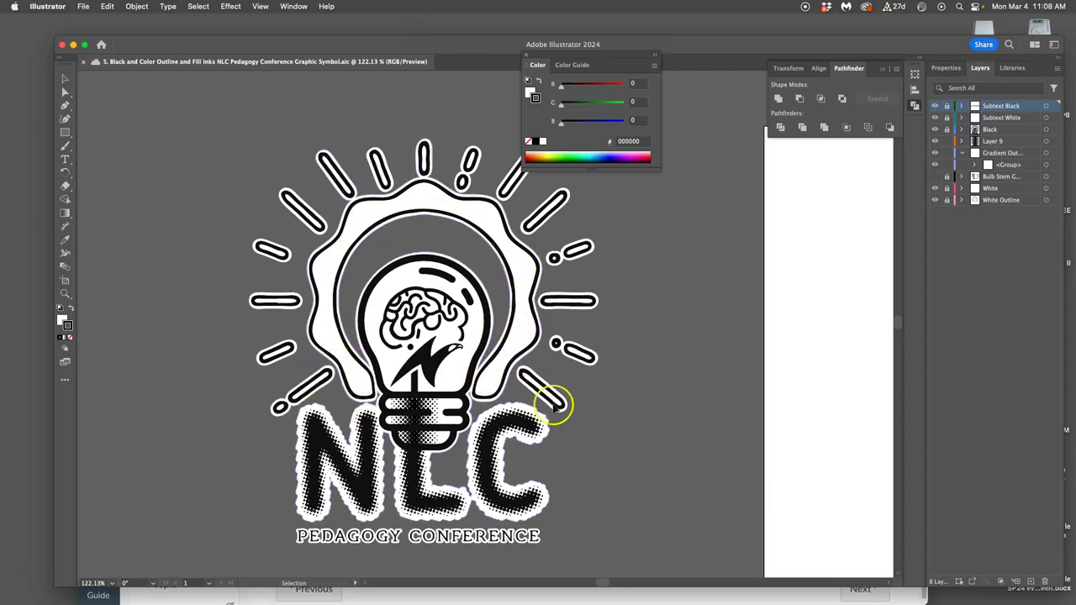
{"action": "key", "text": "super+minus"}
{"action": "key", "text": "super+minus"}
{"action": "key", "text": "super+minus"}
{"action": "key", "text": "super+minus"}
{"action": "key", "text": "super+minus"}
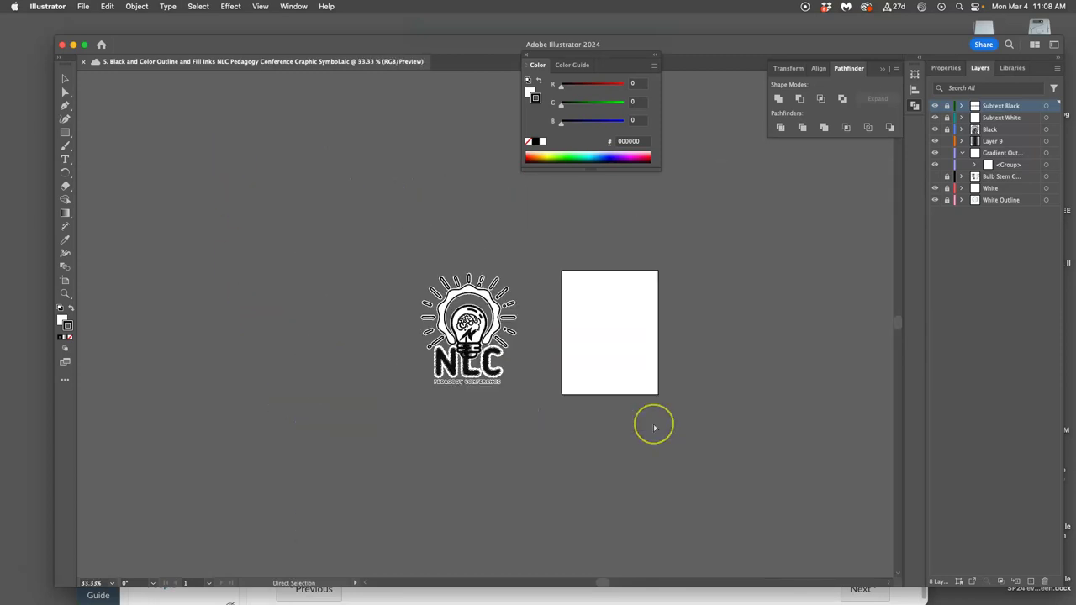
{"action": "key", "text": "super+minus"}
{"action": "key", "text": "super+minus"}
{"action": "key", "text": "super+minus"}
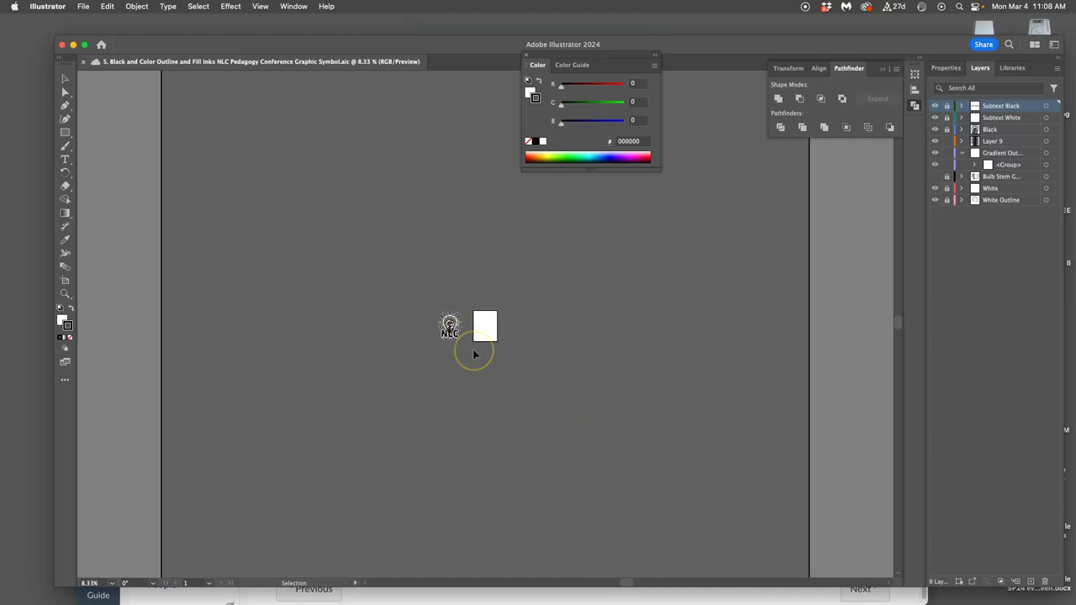
{"action": "key", "text": "super+equal"}
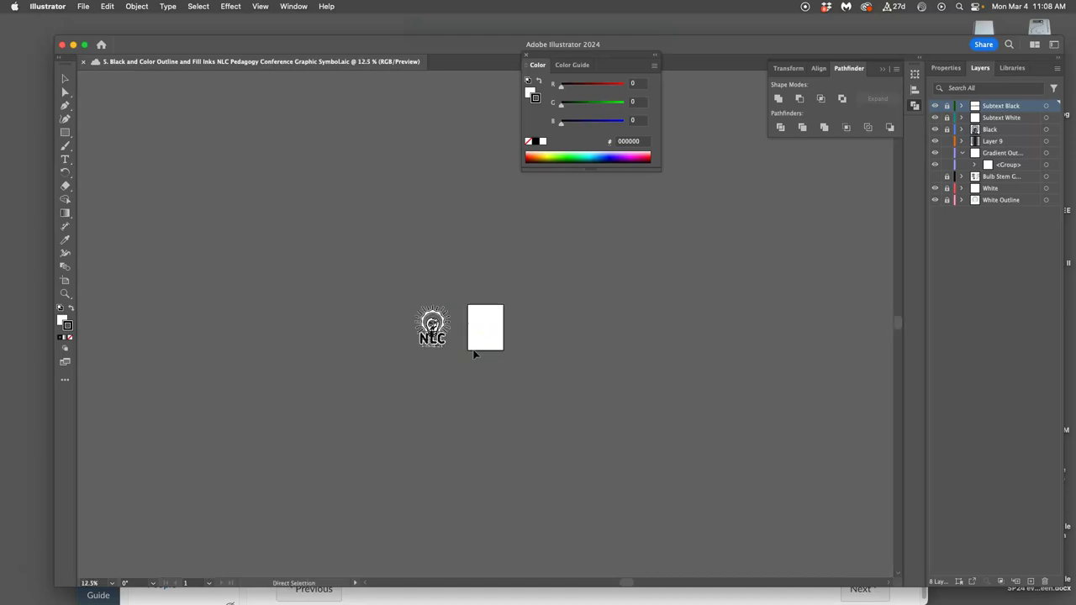
{"action": "key", "text": "super+1"}
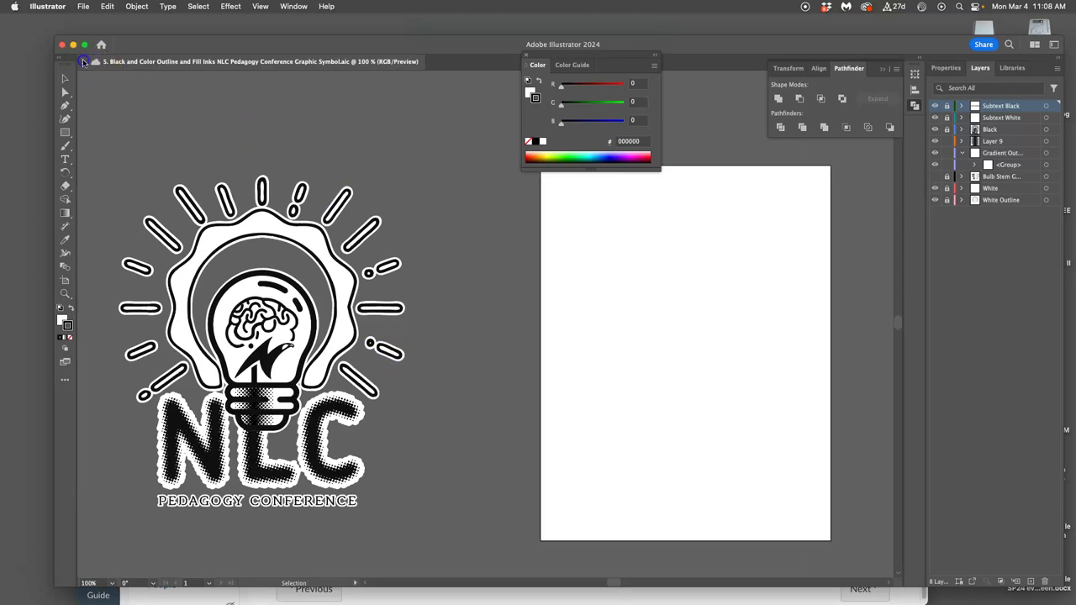
{"action": "left_click", "coordinate": [83, 62]}
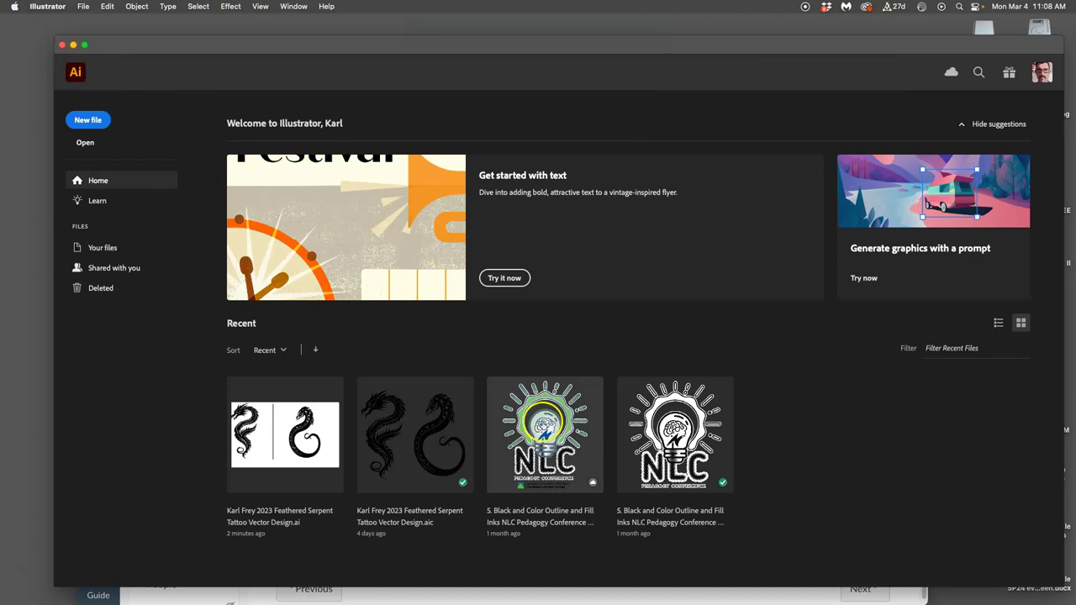
Step: Open the coloured NLC logo file, dismiss the Pantone notice, and view it at 100%
{"action": "left_click", "coordinate": [542, 426]}
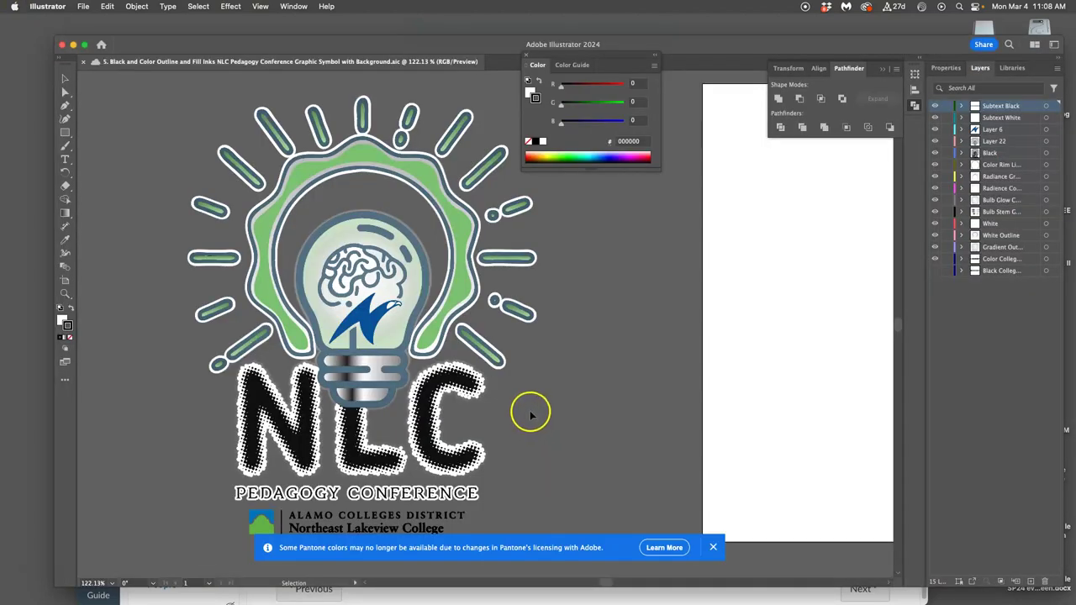
{"action": "left_click", "coordinate": [714, 547]}
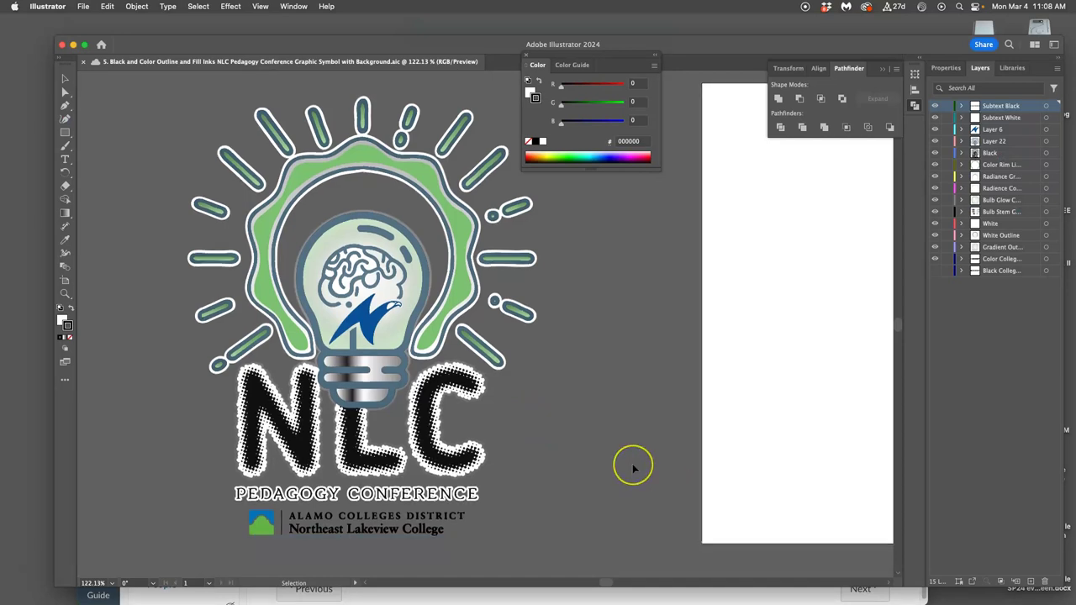
{"action": "scroll", "coordinate": [632, 464], "scroll_direction": "up", "scroll_amount": 1}
{"action": "scroll", "coordinate": [632, 464], "scroll_direction": "up", "scroll_amount": 1}
{"action": "scroll", "coordinate": [634, 468], "scroll_direction": "up", "scroll_amount": 1}
{"action": "scroll", "coordinate": [633, 465], "scroll_direction": "down", "scroll_amount": 3}
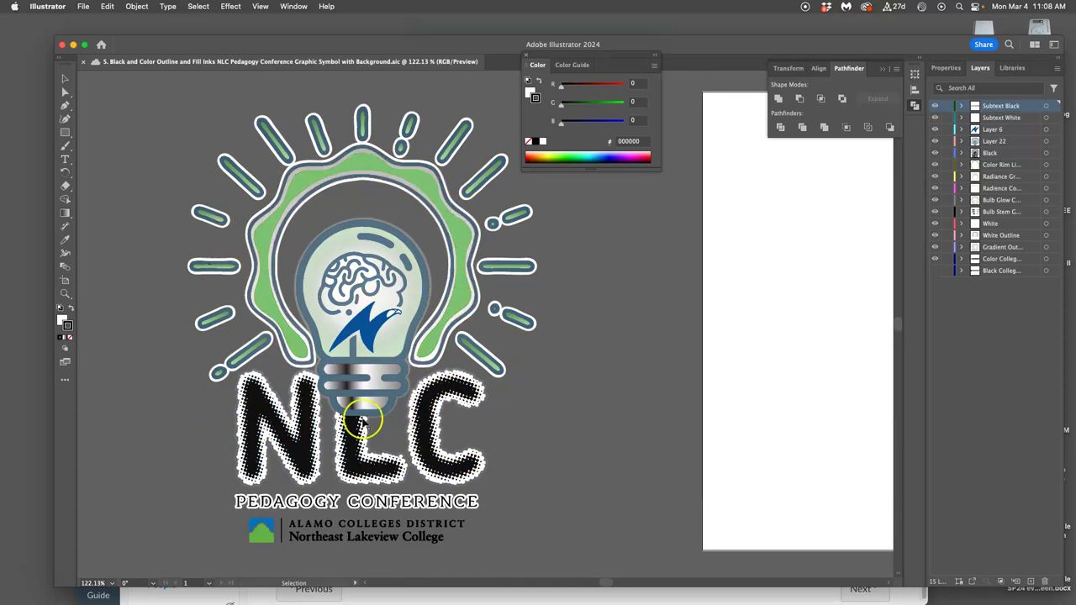
{"action": "key", "text": "super+1"}
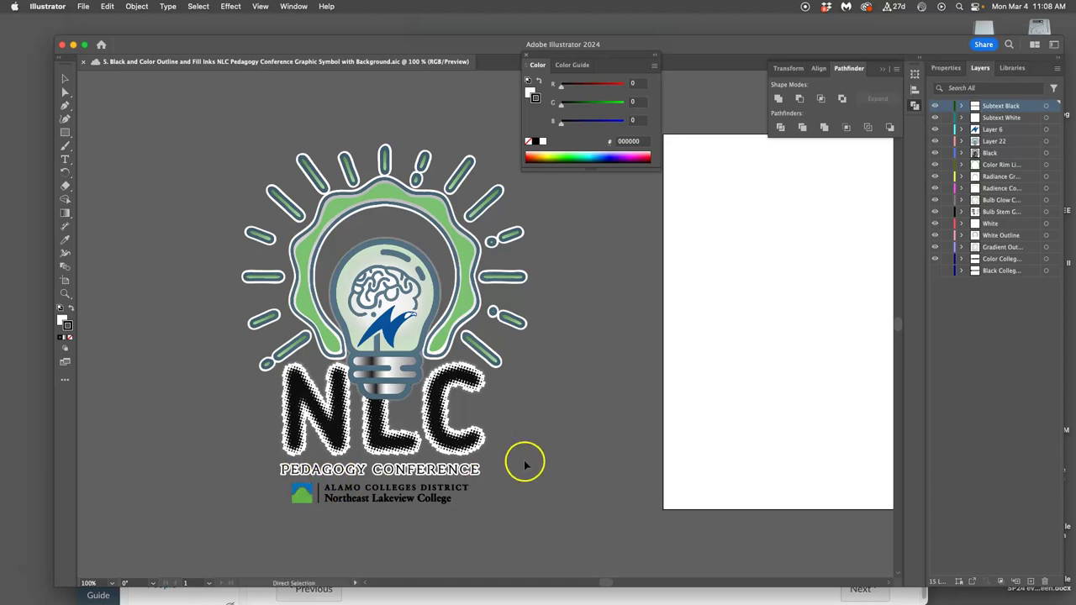
{"action": "key", "text": "super+minus"}
{"action": "key", "text": "super+minus"}
{"action": "key", "text": "super+minus"}
{"action": "key", "text": "super+minus"}
{"action": "key", "text": "super+minus"}
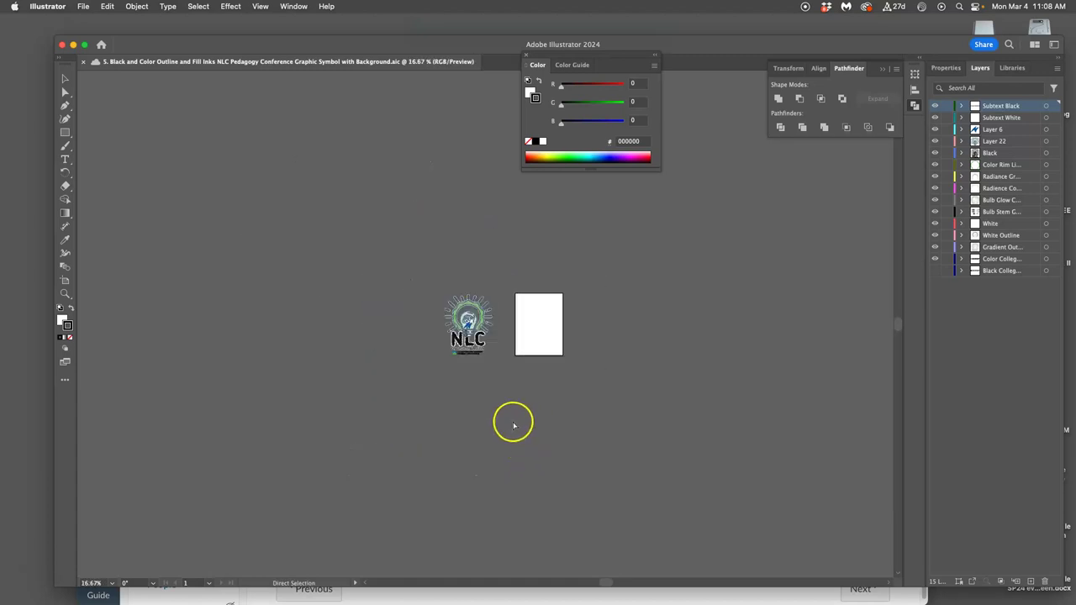
{"action": "key", "text": "super+minus"}
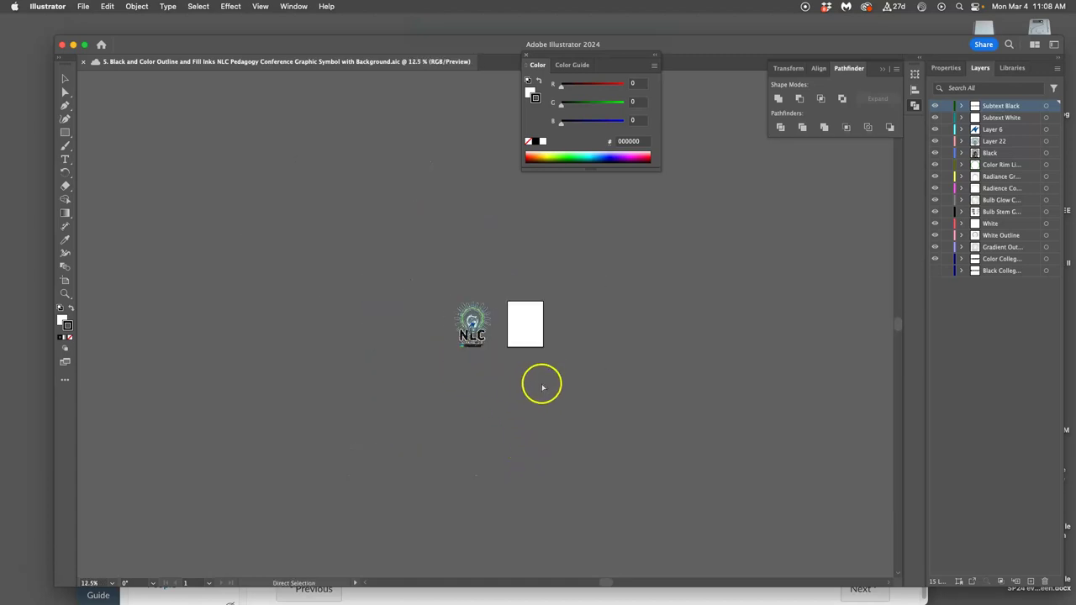
{"action": "key", "text": "super+1"}
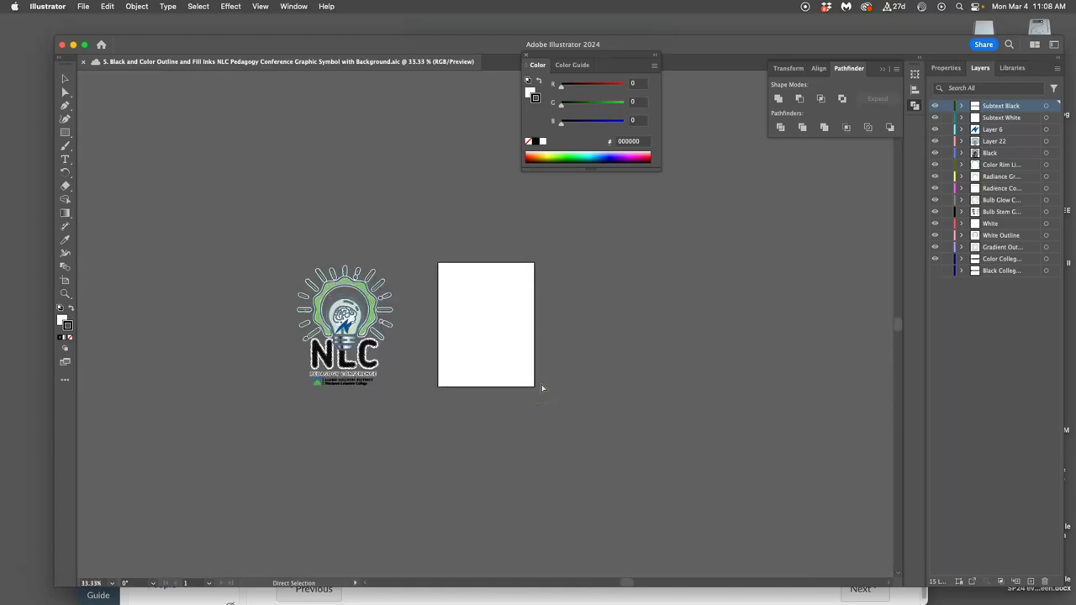
Step: Pan and zoom around the NLC lightbulb artwork to inspect the bulb details
{"action": "scroll", "coordinate": [420, 362], "scroll_direction": "up", "scroll_amount": 2}
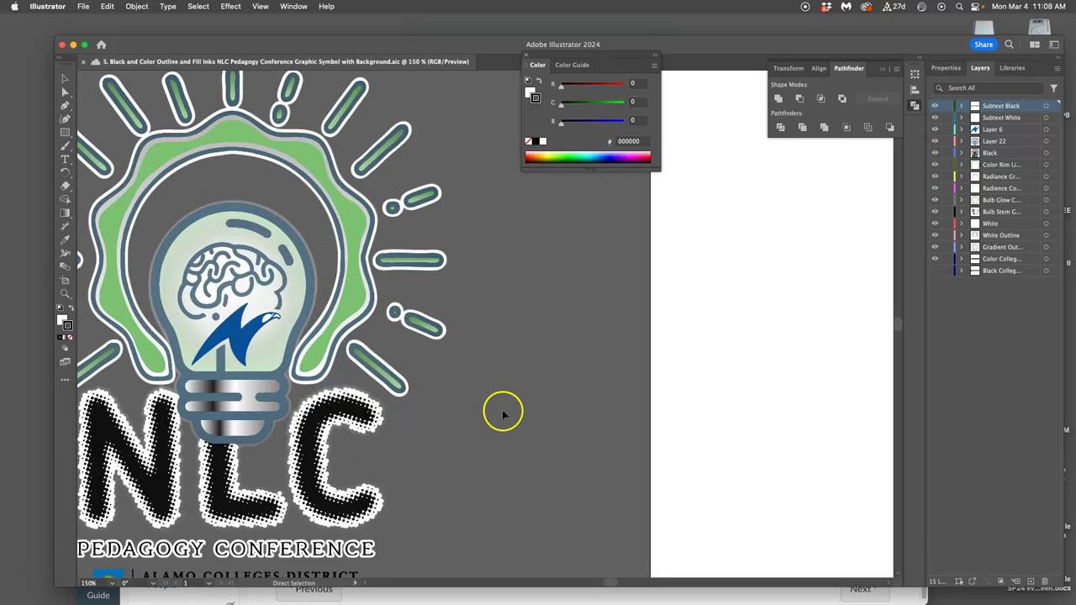
{"action": "scroll", "coordinate": [499, 413], "scroll_direction": "up", "scroll_amount": 2}
{"action": "scroll", "coordinate": [420, 403], "scroll_direction": "up", "scroll_amount": 2}
{"action": "scroll", "coordinate": [420, 407], "scroll_direction": "left", "scroll_amount": 5}
{"action": "scroll", "coordinate": [420, 408], "scroll_direction": "left", "scroll_amount": 5}
{"action": "scroll", "coordinate": [420, 408], "scroll_direction": "left", "scroll_amount": 5}
{"action": "scroll", "coordinate": [420, 408], "scroll_direction": "left", "scroll_amount": 3}
{"action": "scroll", "coordinate": [422, 408], "scroll_direction": "left", "scroll_amount": 5}
{"action": "scroll", "coordinate": [422, 409], "scroll_direction": "left", "scroll_amount": 4}
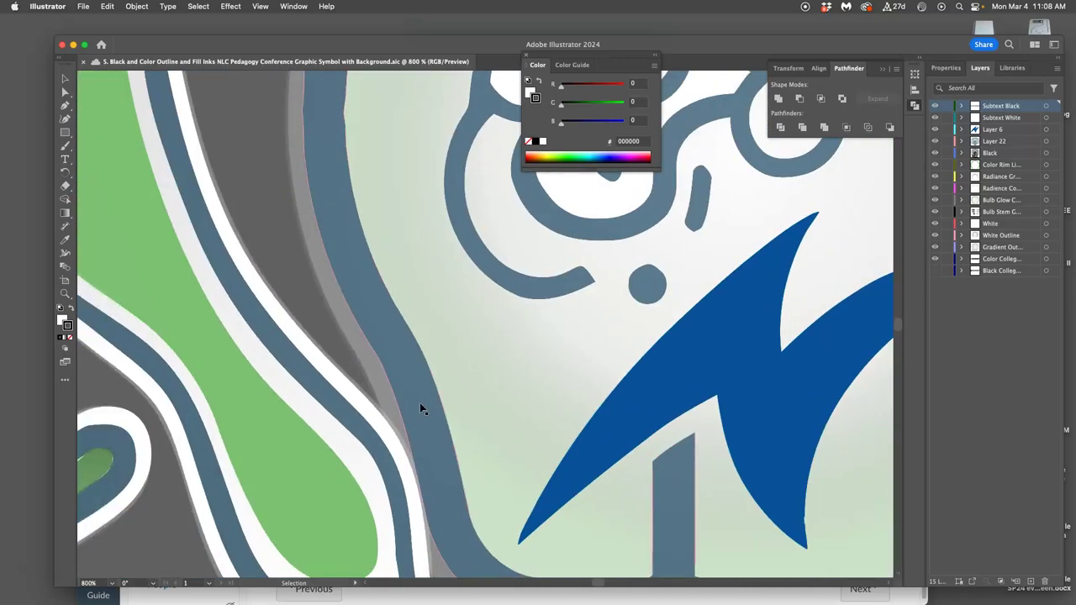
{"action": "scroll", "coordinate": [356, 432], "scroll_direction": "left", "scroll_amount": 2}
{"action": "scroll", "coordinate": [437, 429], "scroll_direction": "right", "scroll_amount": 5}
{"action": "scroll", "coordinate": [553, 412], "scroll_direction": "up", "scroll_amount": 1}
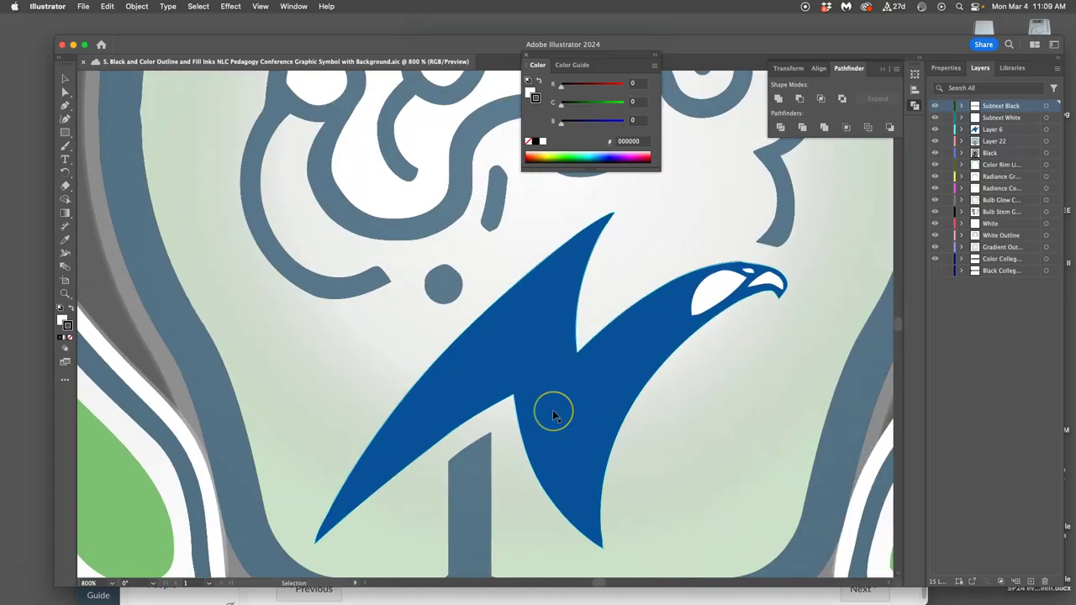
{"action": "scroll", "coordinate": [553, 412], "scroll_direction": "up", "scroll_amount": 2}
{"action": "scroll", "coordinate": [553, 412], "scroll_direction": "up", "scroll_amount": 2}
Step: Inspect the lettering with the Selection and Direct Selection tools, then zoom out to the full artwork
{"action": "key", "text": "v"}
{"action": "scroll", "coordinate": [549, 409], "scroll_direction": "down", "scroll_amount": 3}
{"action": "scroll", "coordinate": [551, 410], "scroll_direction": "down", "scroll_amount": 2}
{"action": "scroll", "coordinate": [551, 410], "scroll_direction": "down", "scroll_amount": 5}
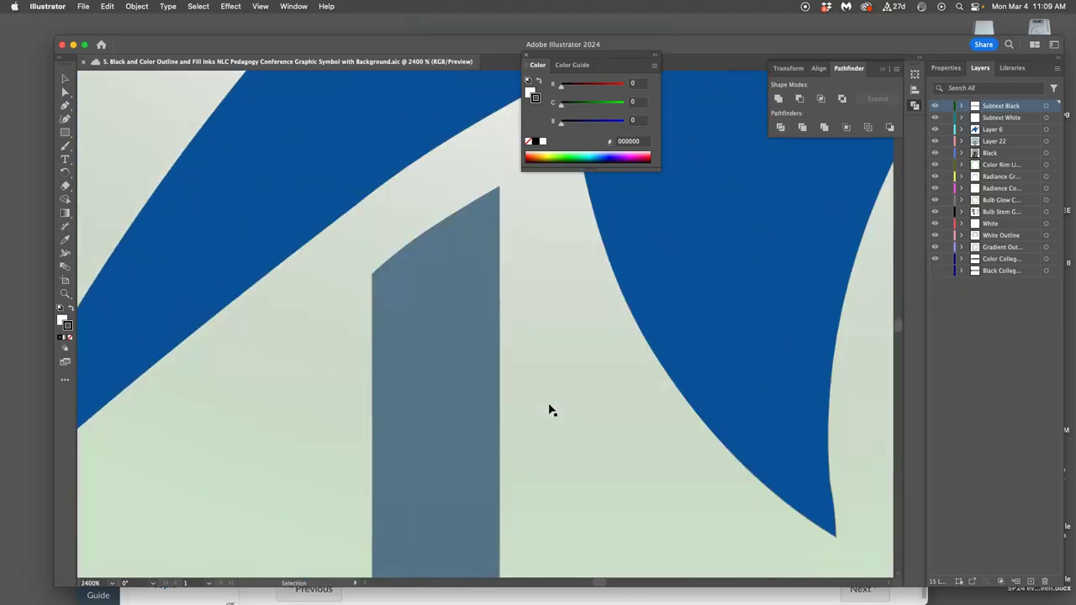
{"action": "scroll", "coordinate": [551, 410], "scroll_direction": "down", "scroll_amount": 2}
{"action": "key", "text": "a"}
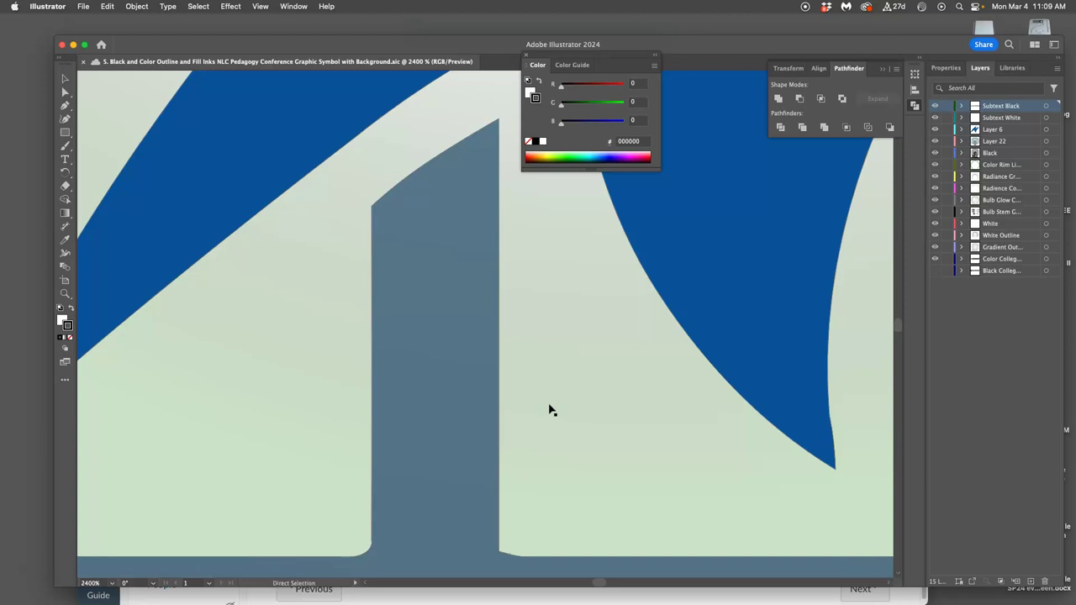
{"action": "scroll", "coordinate": [551, 410], "scroll_direction": "up", "scroll_amount": 1}
{"action": "scroll", "coordinate": [548, 409], "scroll_direction": "down", "scroll_amount": 3}
{"action": "scroll", "coordinate": [549, 410], "scroll_direction": "down", "scroll_amount": 3}
{"action": "scroll", "coordinate": [549, 409], "scroll_direction": "down", "scroll_amount": 3}
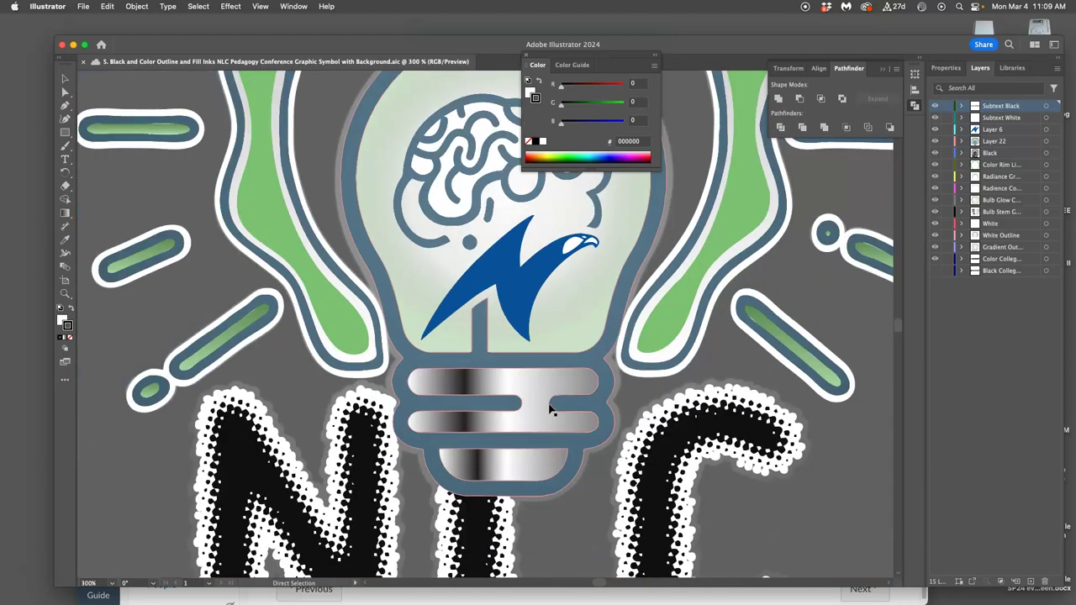
{"action": "scroll", "coordinate": [549, 410], "scroll_direction": "down", "scroll_amount": 2}
{"action": "key", "text": "super+minus"}
{"action": "key", "text": "v"}
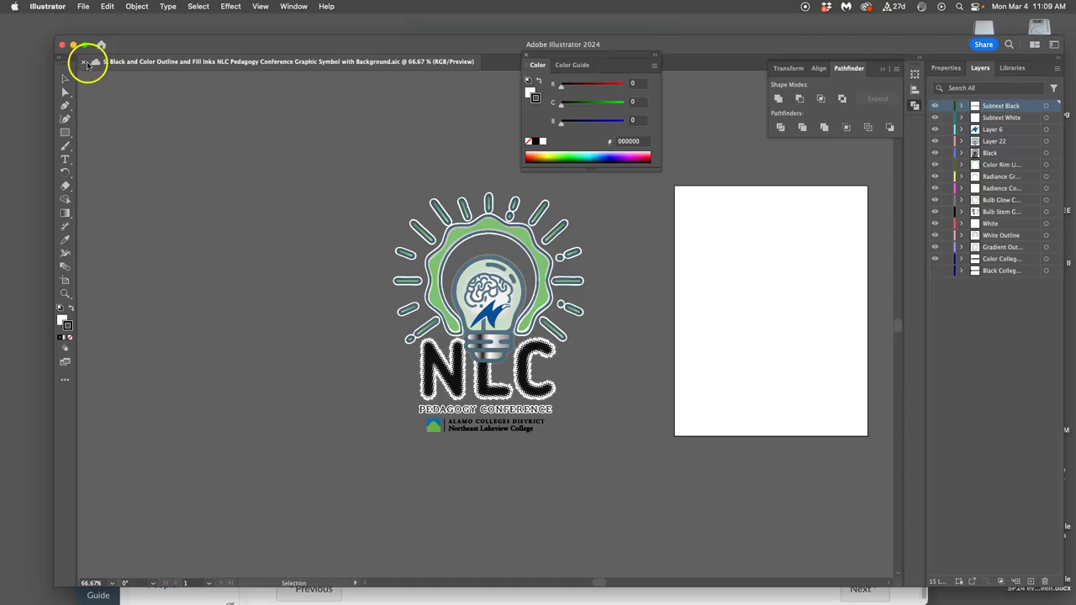
Step: Close the NLC lightbulb document and bring the desktop into view
{"action": "left_click", "coordinate": [83, 65]}
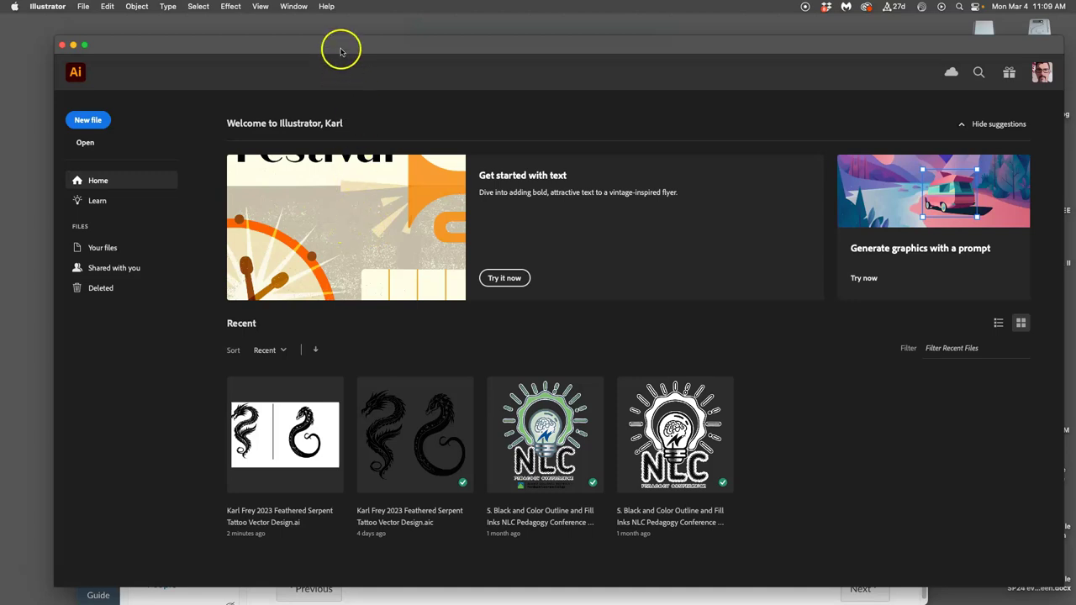
{"action": "left_click_drag", "start_coordinate": [341, 50], "coordinate": [319, 48]}
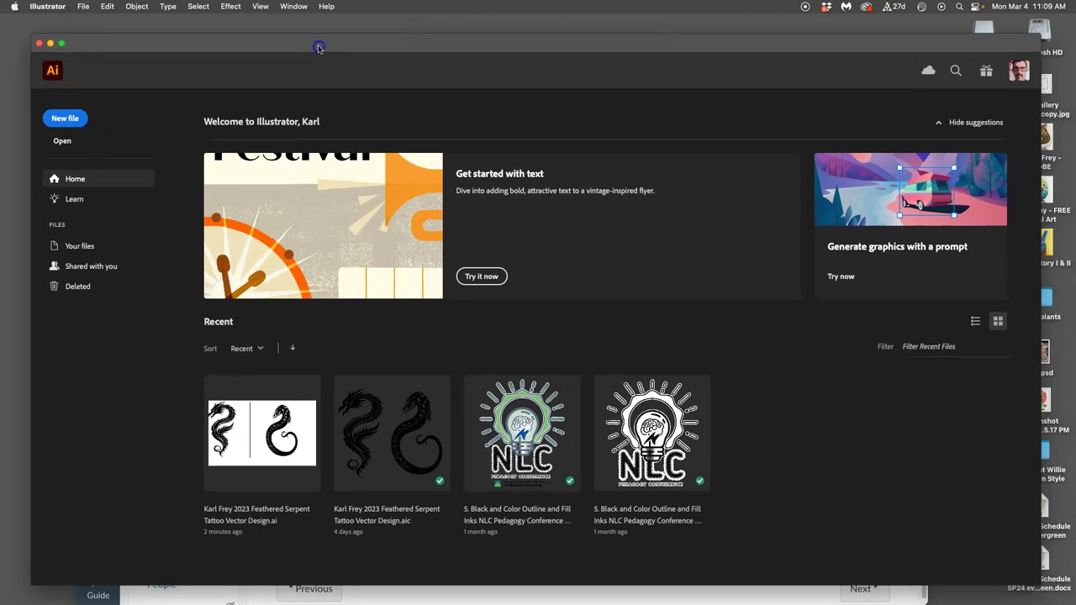
{"action": "left_click", "coordinate": [39, 43]}
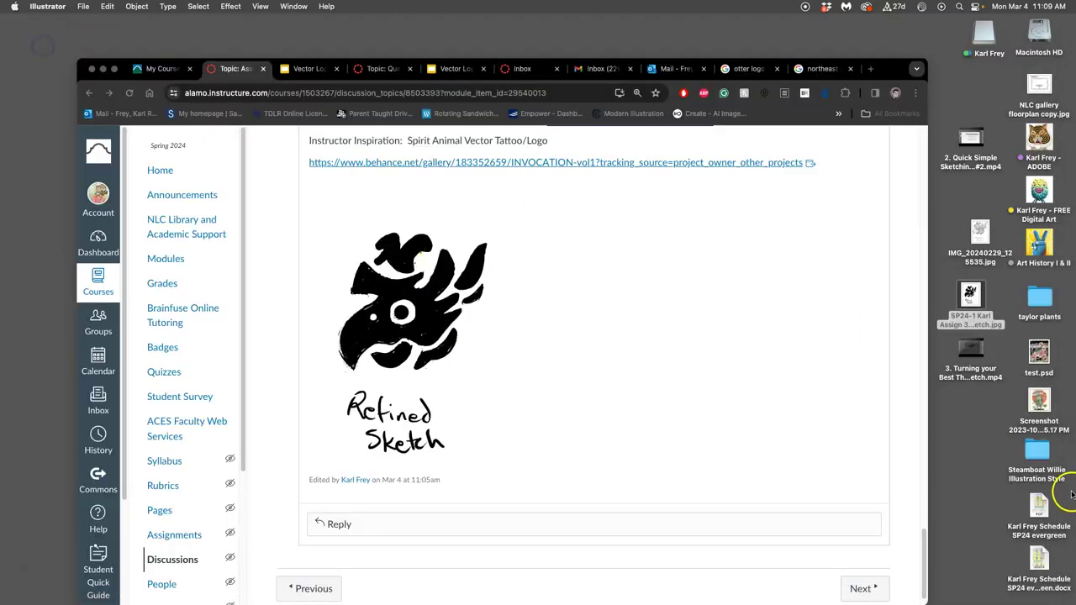
{"action": "left_click", "coordinate": [975, 435]}
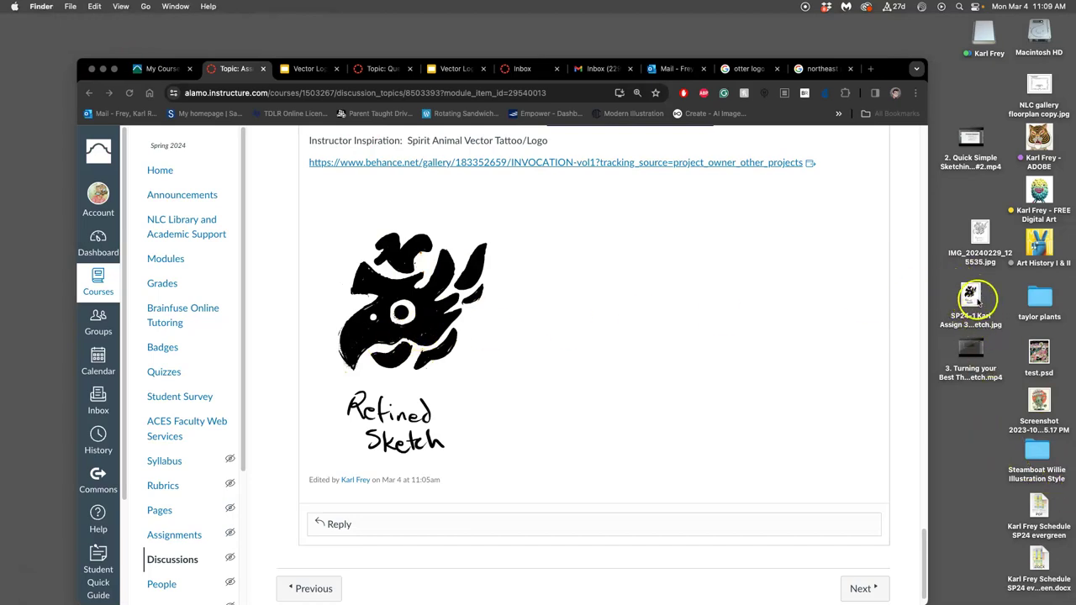
Step: Open the Refined Sketch JPG from the desktop with Adobe Illustrator 2024
{"action": "left_click", "coordinate": [975, 298]}
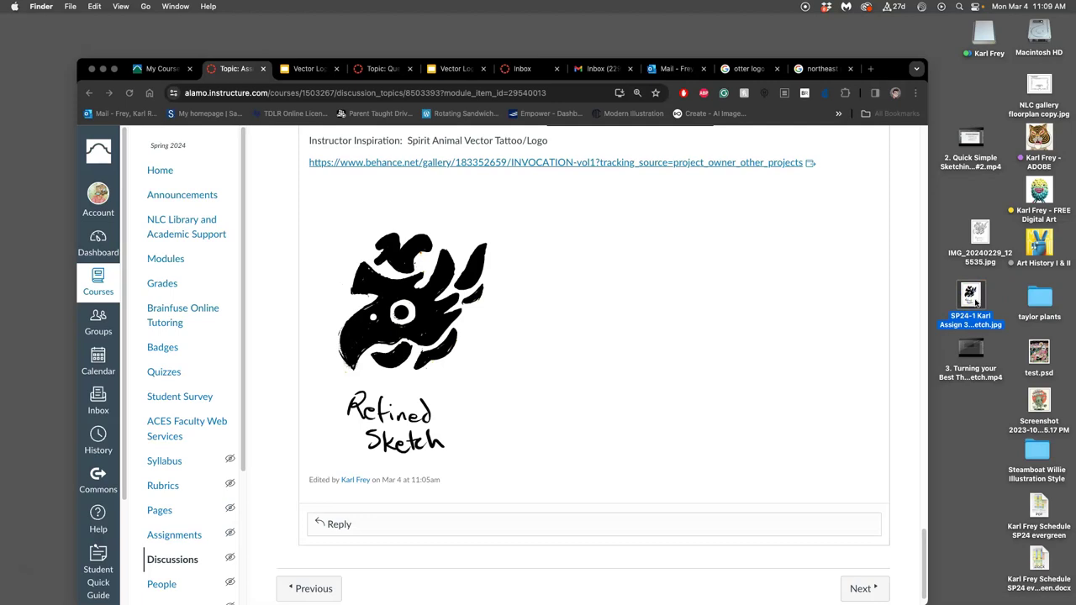
{"action": "right_click", "coordinate": [976, 302]}
{"action": "mouse_move", "coordinate": [865, 318]}
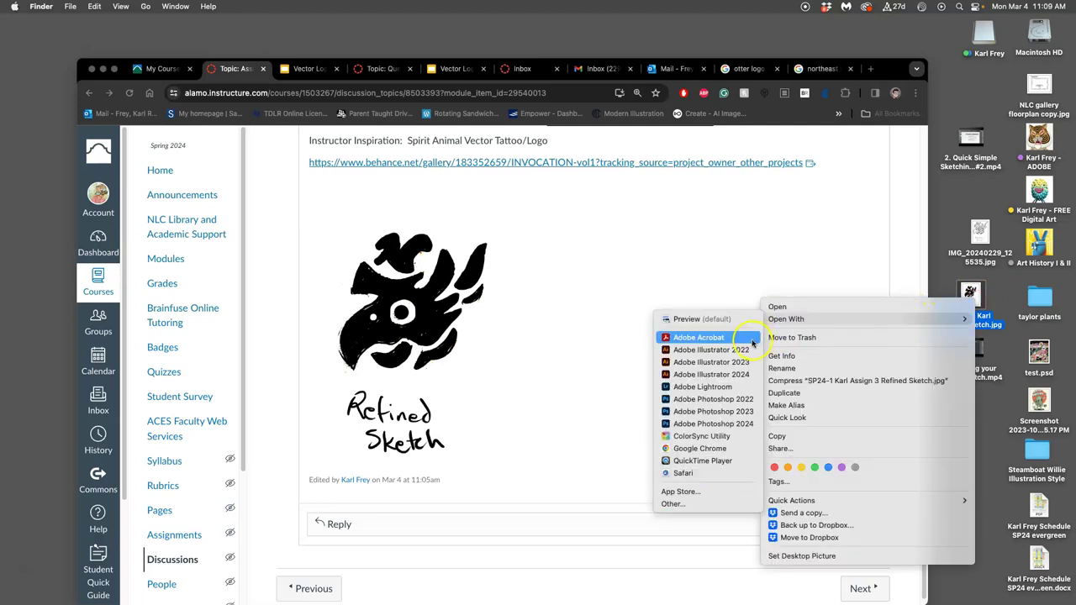
{"action": "left_click", "coordinate": [738, 376]}
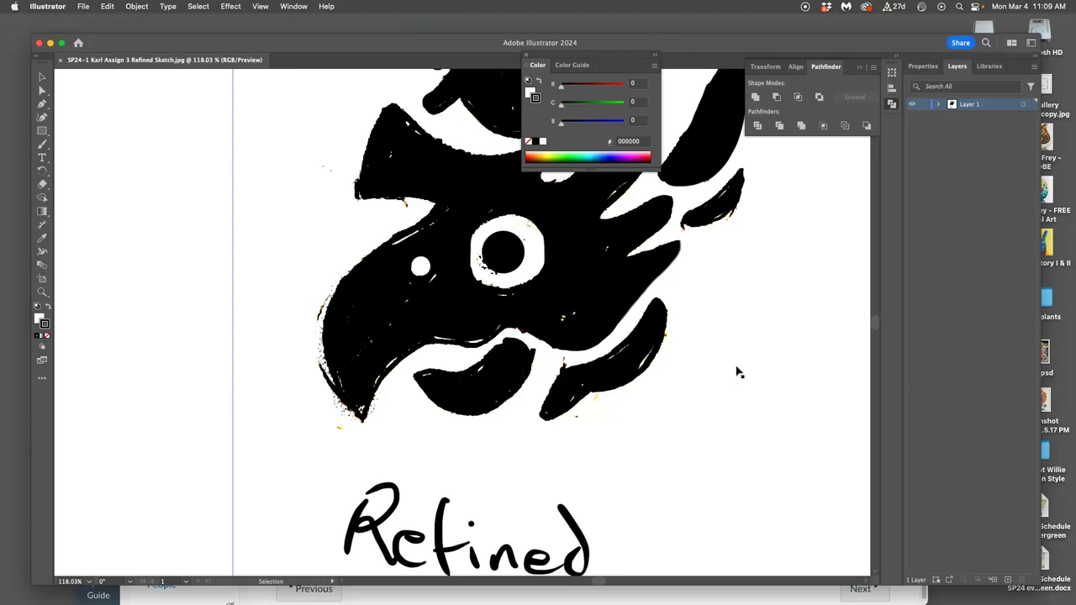
Step: Zoom in to check the bird sketch's pixelated edges, then zoom out and select the image
{"action": "key", "text": "super+minus"}
{"action": "key", "text": "super+minus"}
{"action": "key", "text": "super+minus"}
{"action": "left_click", "coordinate": [484, 335]}
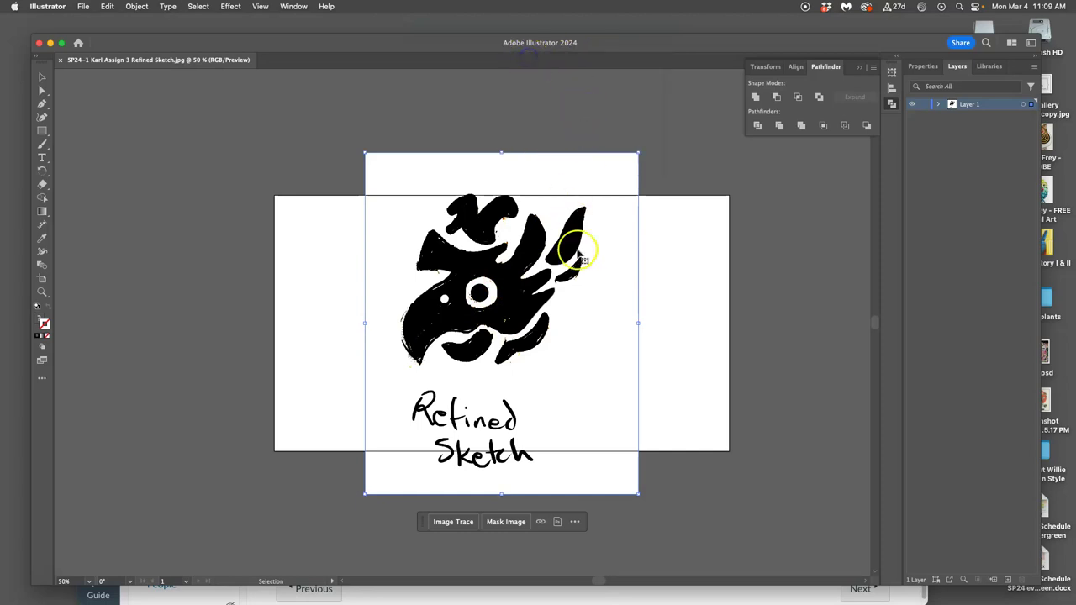
{"action": "key", "text": "super+equal"}
{"action": "key", "text": "super+equal"}
{"action": "key", "text": "super+equal"}
{"action": "key", "text": "super+equal"}
{"action": "key", "text": "super+equal"}
{"action": "key", "text": "super+equal"}
{"action": "key", "text": "super+equal"}
{"action": "key", "text": "super+equal"}
{"action": "key", "text": "super+minus"}
{"action": "key", "text": "super+minus"}
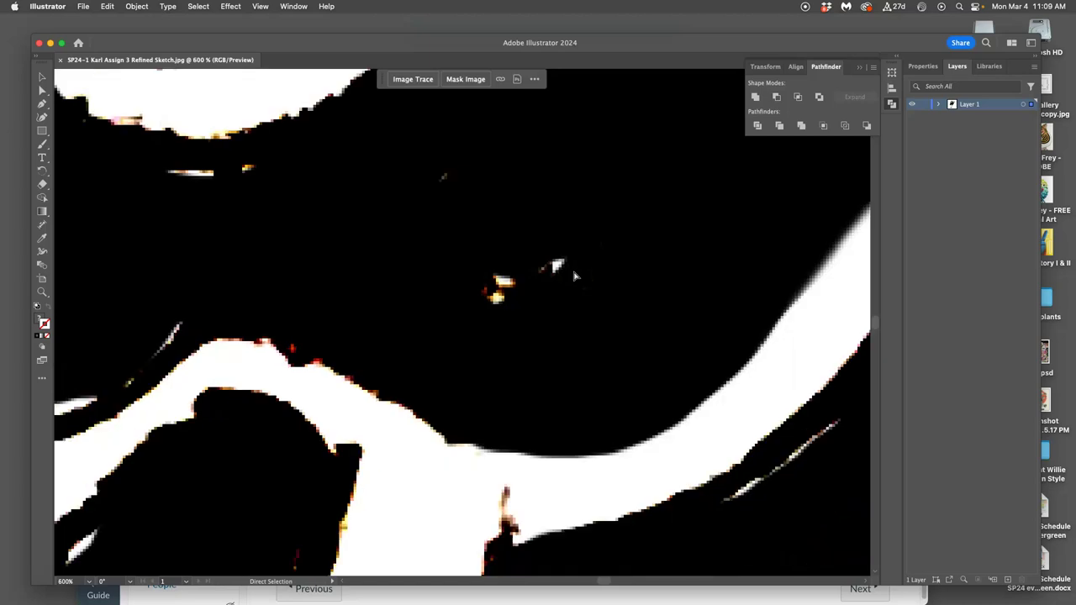
{"action": "key", "text": "super+minus"}
{"action": "key", "text": "super+minus"}
{"action": "key", "text": "super+minus"}
{"action": "key", "text": "super+minus"}
{"action": "key", "text": "super+minus"}
{"action": "key", "text": "super+minus"}
{"action": "left_click", "coordinate": [443, 241]}
{"action": "left_click", "coordinate": [40, 78]}
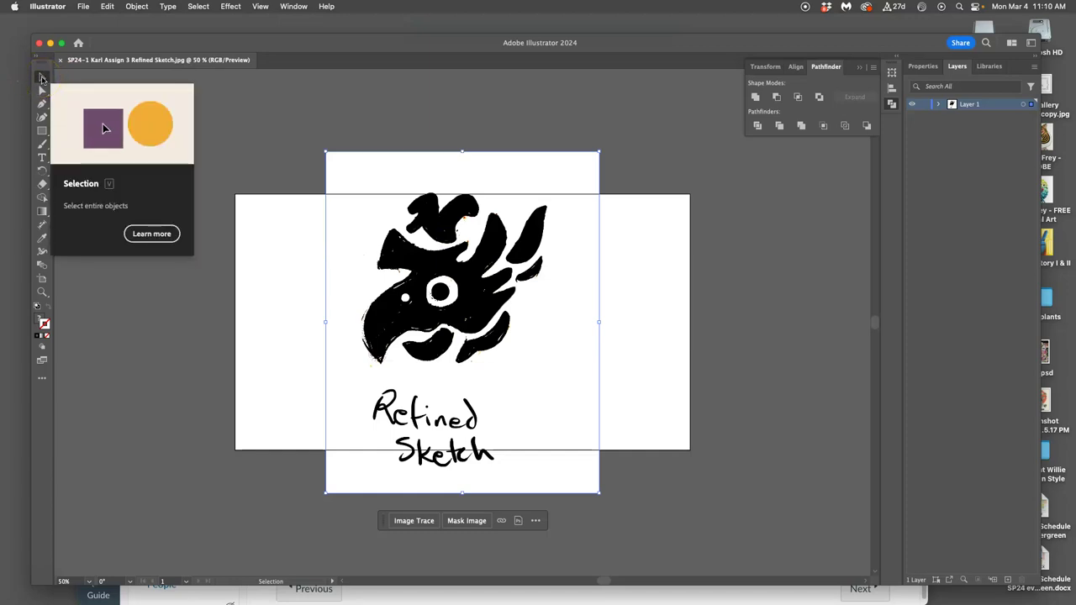
Step: Move the sketch image slightly left on the artboard
{"action": "left_click", "coordinate": [43, 79]}
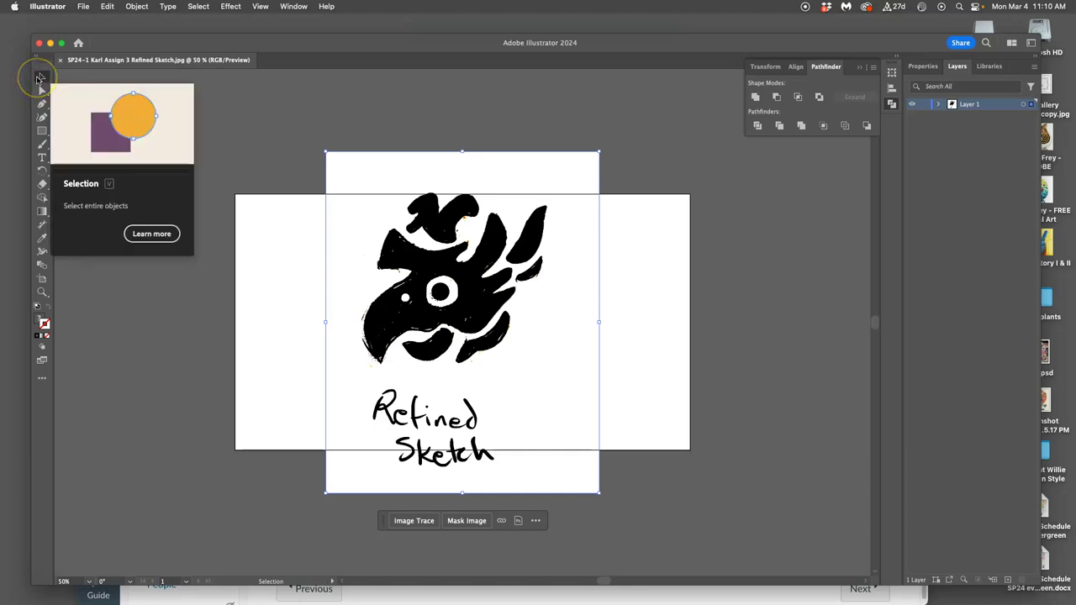
{"action": "left_click", "coordinate": [240, 118]}
{"action": "left_click", "coordinate": [446, 226]}
{"action": "left_click_drag", "start_coordinate": [443, 227], "coordinate": [409, 227]}
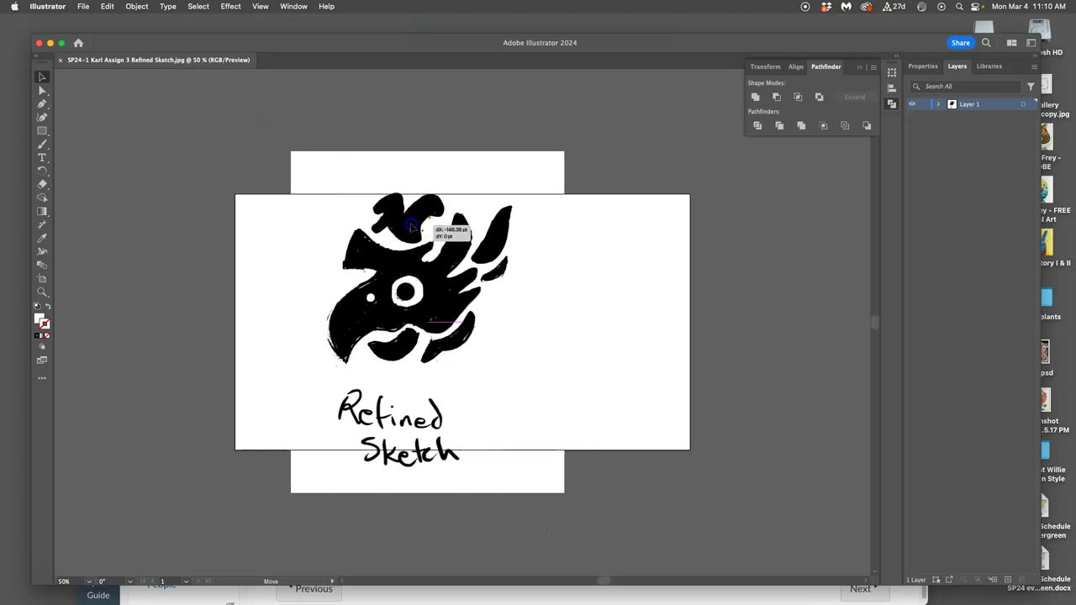
{"action": "left_click", "coordinate": [496, 231]}
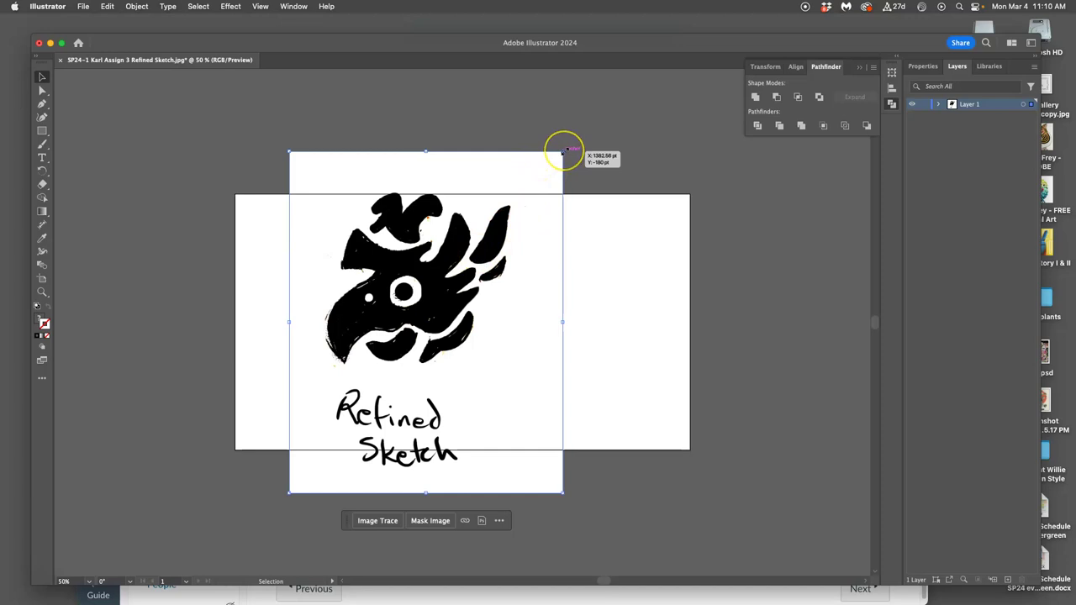
Step: Scale the sketch down proportionally and place it in the artboard centre
{"action": "left_click", "coordinate": [478, 267]}
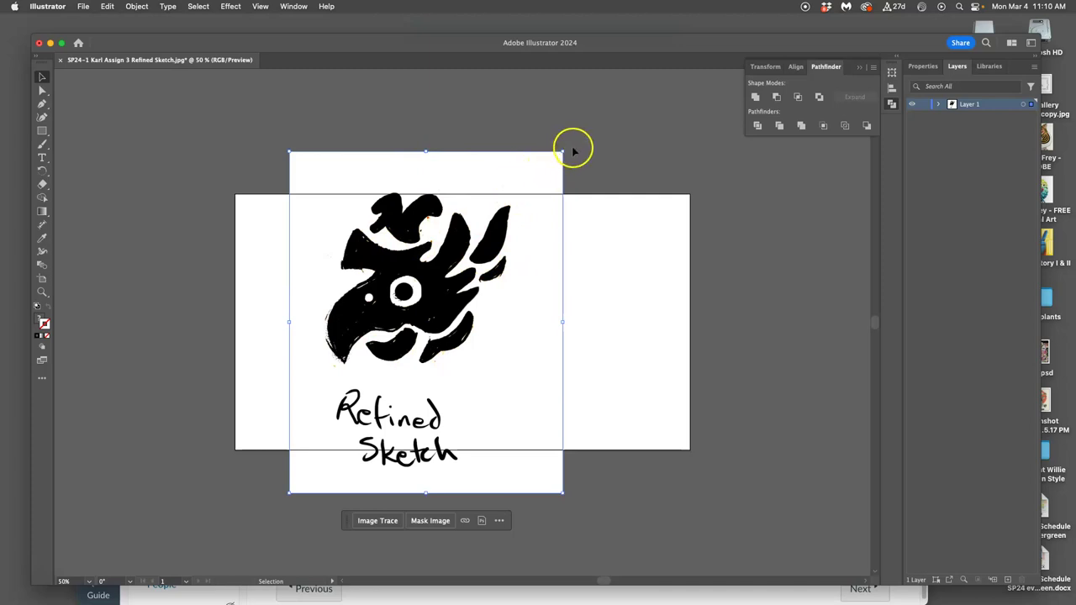
{"action": "mouse_move", "coordinate": [562, 155]}
{"action": "left_mouse_down"}
{"action": "mouse_move", "coordinate": [535, 178]}
{"action": "mouse_move", "coordinate": [579, 134]}
{"action": "mouse_move", "coordinate": [533, 187]}
{"action": "mouse_move", "coordinate": [379, 247]}
{"action": "mouse_move", "coordinate": [311, 223]}
{"action": "mouse_move", "coordinate": [366, 115]}
{"action": "mouse_move", "coordinate": [685, 149]}
{"action": "mouse_move", "coordinate": [690, 89]}
{"action": "mouse_move", "coordinate": [569, 197]}
{"action": "mouse_move", "coordinate": [424, 160]}
{"action": "mouse_move", "coordinate": [507, 105]}
{"action": "mouse_move", "coordinate": [488, 137]}
{"action": "mouse_move", "coordinate": [554, 120]}
{"action": "mouse_move", "coordinate": [448, 176]}
{"action": "mouse_move", "coordinate": [479, 163]}
{"action": "mouse_move", "coordinate": [448, 185]}
{"action": "mouse_move", "coordinate": [504, 154]}
{"action": "mouse_move", "coordinate": [447, 188]}
{"action": "mouse_move", "coordinate": [506, 151]}
{"action": "mouse_move", "coordinate": [480, 168]}
{"action": "mouse_move", "coordinate": [396, 166]}
{"action": "mouse_move", "coordinate": [530, 171]}
{"action": "mouse_move", "coordinate": [471, 171]}
{"action": "mouse_move", "coordinate": [480, 207]}
{"action": "mouse_move", "coordinate": [515, 166]}
{"action": "mouse_move", "coordinate": [540, 165]}
{"action": "mouse_move", "coordinate": [421, 214]}
{"action": "mouse_move", "coordinate": [555, 138]}
{"action": "left_mouse_up"}
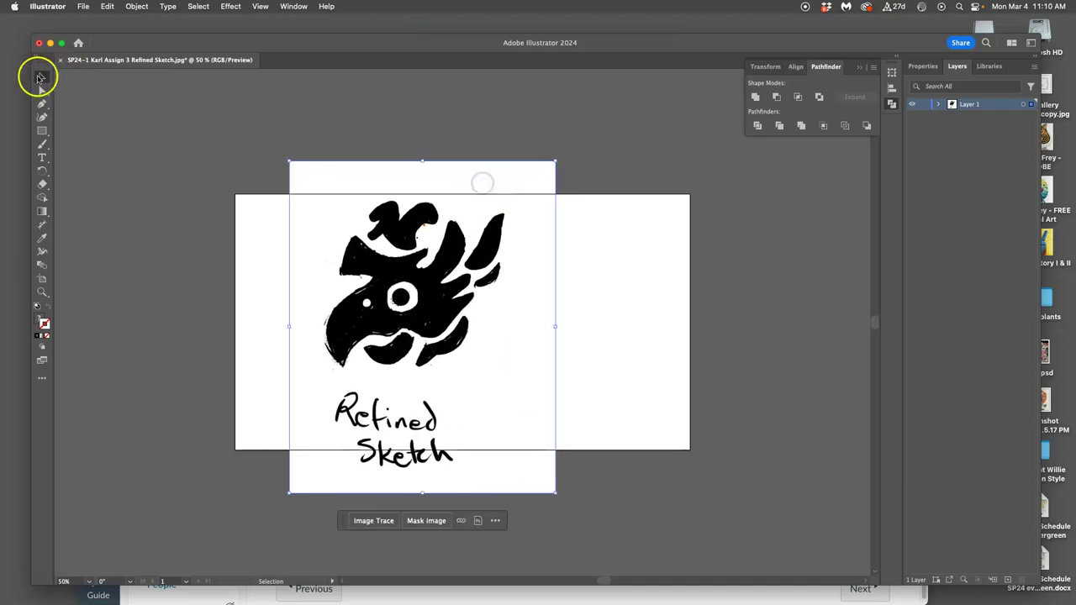
{"action": "left_click", "coordinate": [42, 77]}
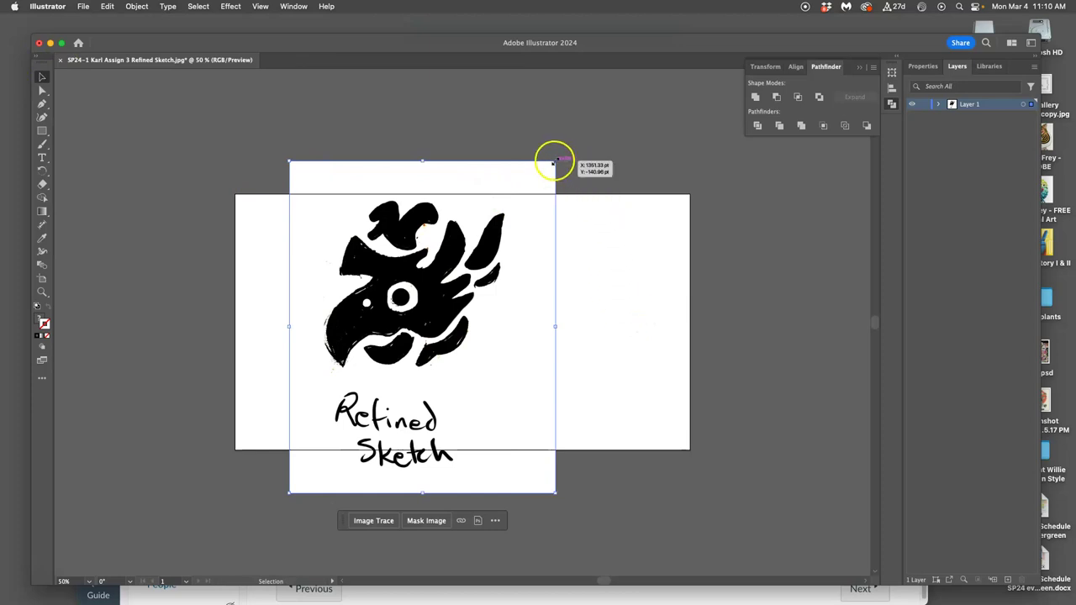
{"action": "left_click_drag", "start_coordinate": [554, 162], "coordinate": [497, 190]}
{"action": "mouse_move", "coordinate": [480, 331]}
{"action": "left_mouse_down"}
{"action": "mouse_move", "coordinate": [512, 294]}
{"action": "mouse_move", "coordinate": [537, 292]}
{"action": "left_mouse_up"}
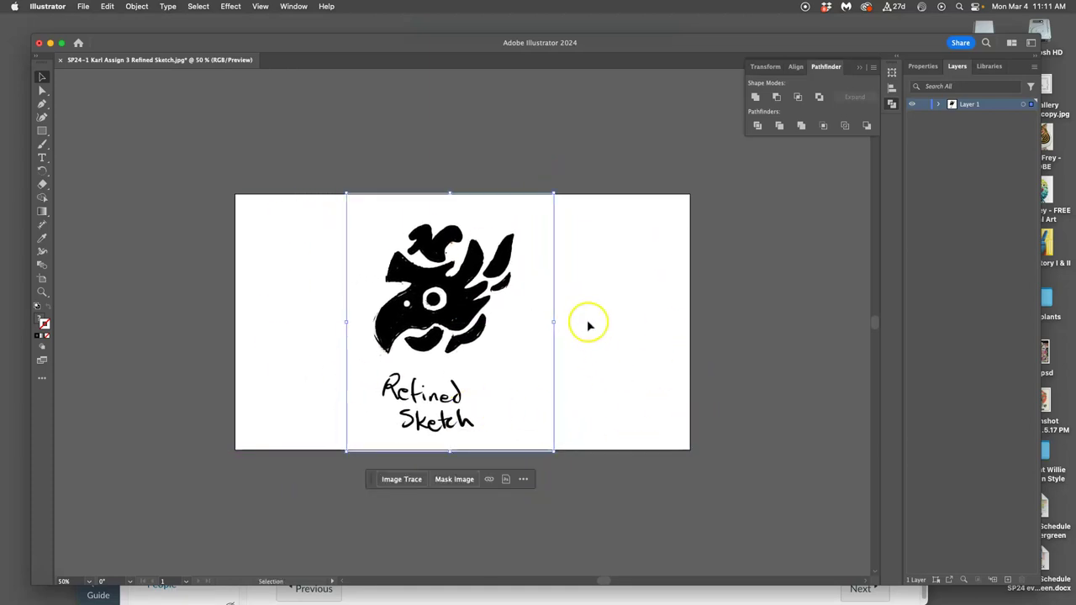
{"action": "left_click", "coordinate": [594, 261]}
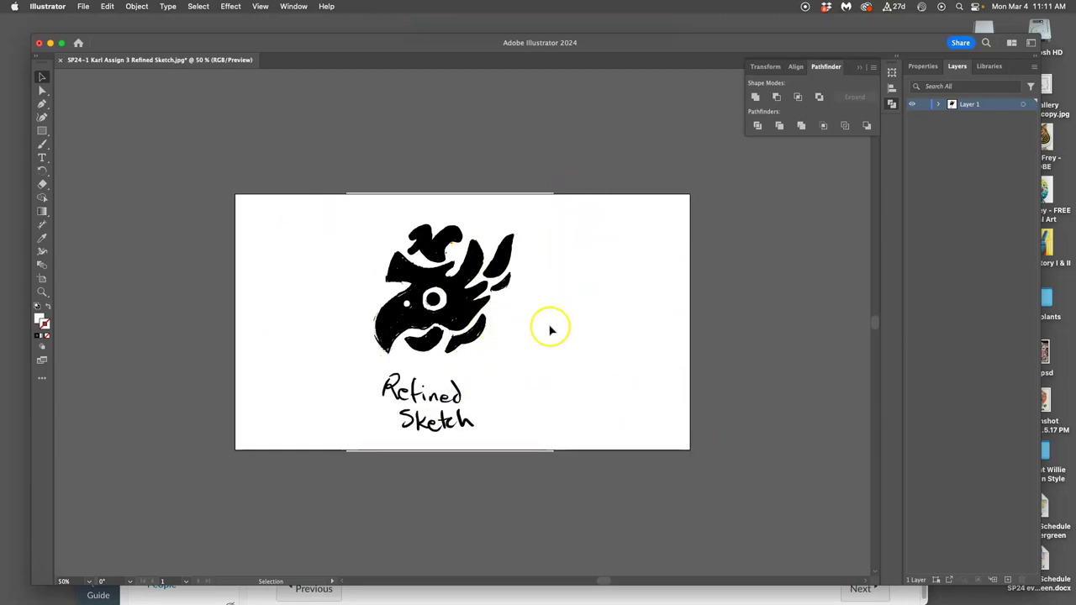
{"action": "left_click", "coordinate": [502, 324]}
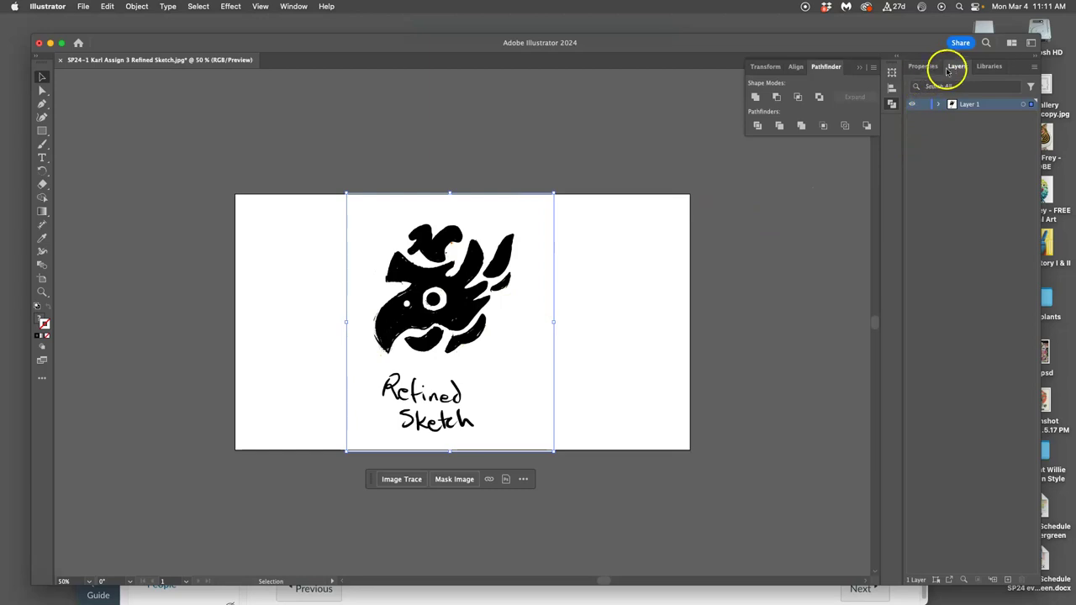
{"action": "left_click", "coordinate": [924, 66]}
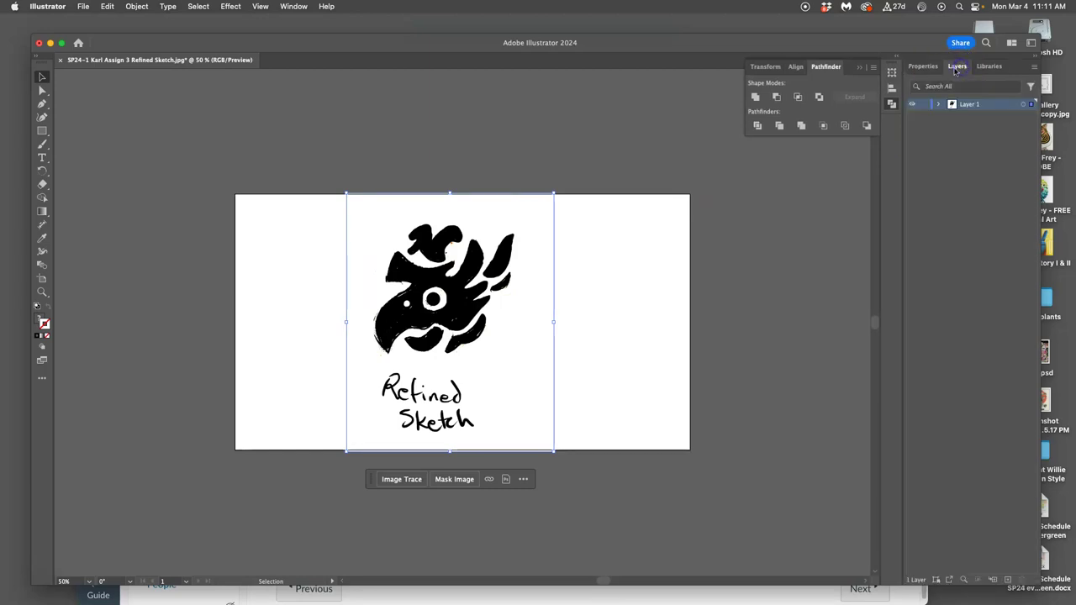
{"action": "left_click", "coordinate": [985, 67]}
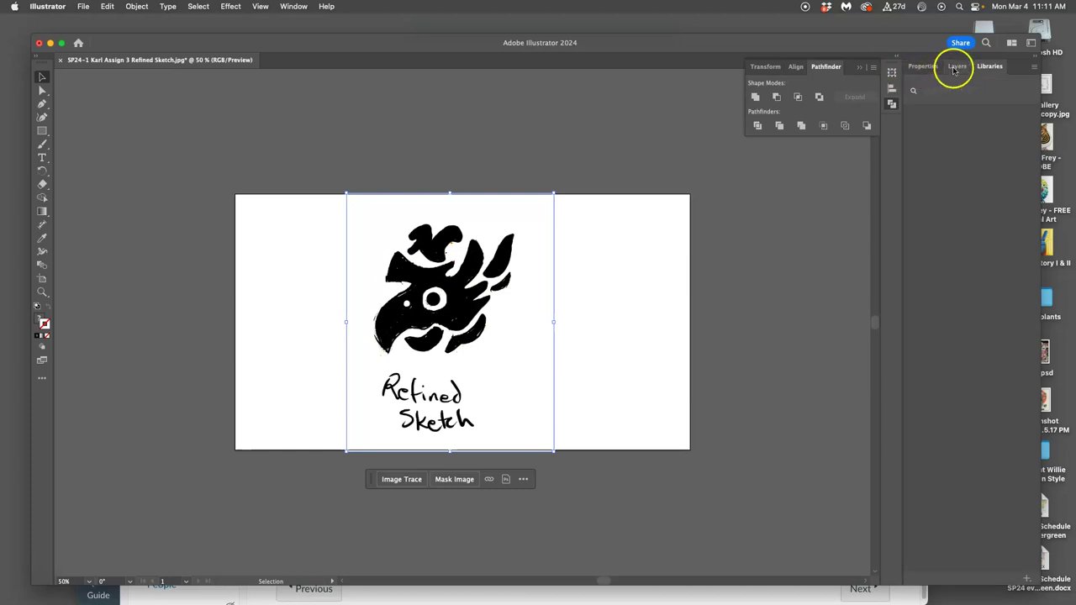
{"action": "left_click", "coordinate": [956, 66]}
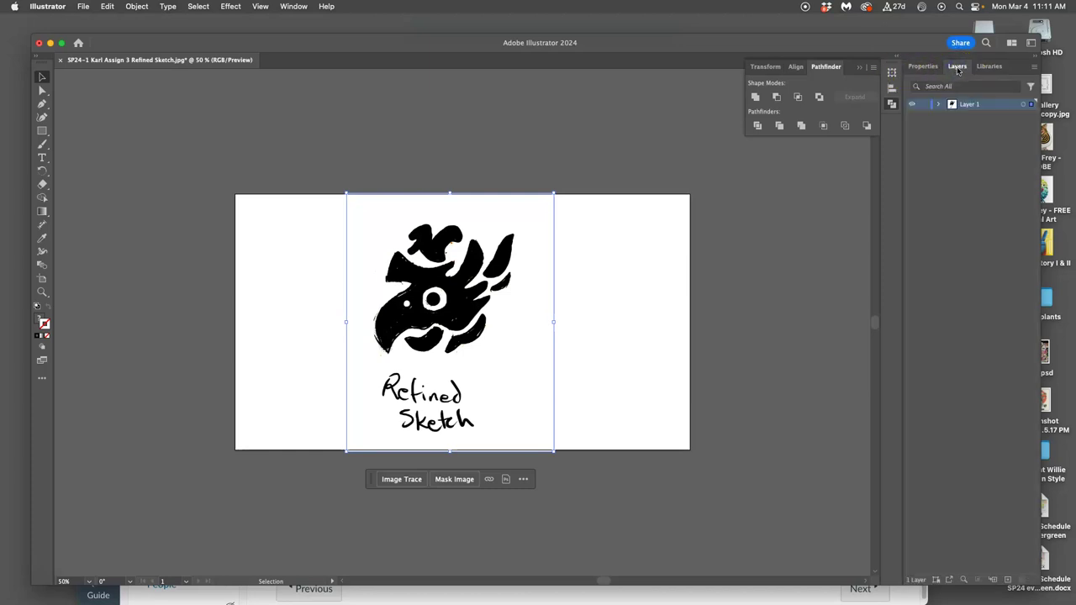
Step: Enable Dim Images to 50% in the Layer 1 options
{"action": "double_click", "coordinate": [986, 106]}
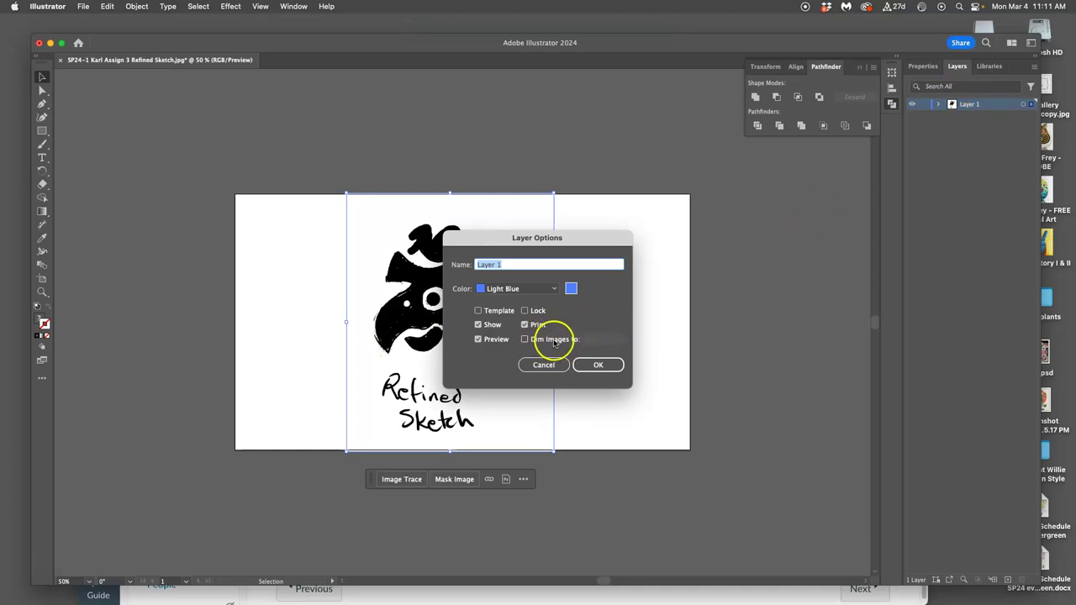
{"action": "left_click", "coordinate": [525, 340]}
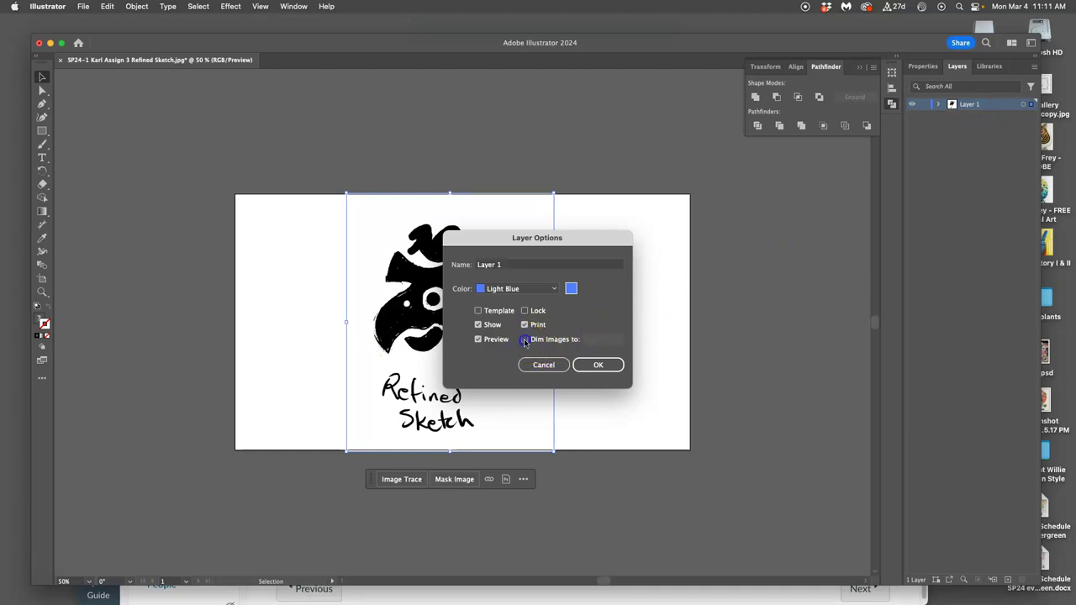
{"action": "left_click", "coordinate": [613, 365]}
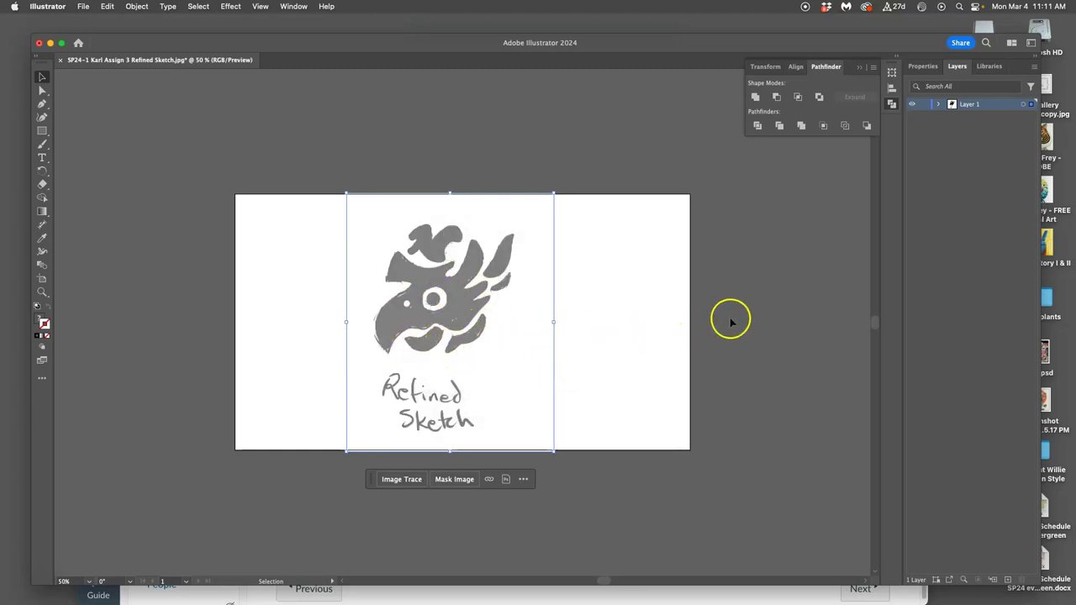
Step: Fold up Layer 1 in the Layers panel so the sketch entry is hidden
{"action": "left_click", "coordinate": [939, 107]}
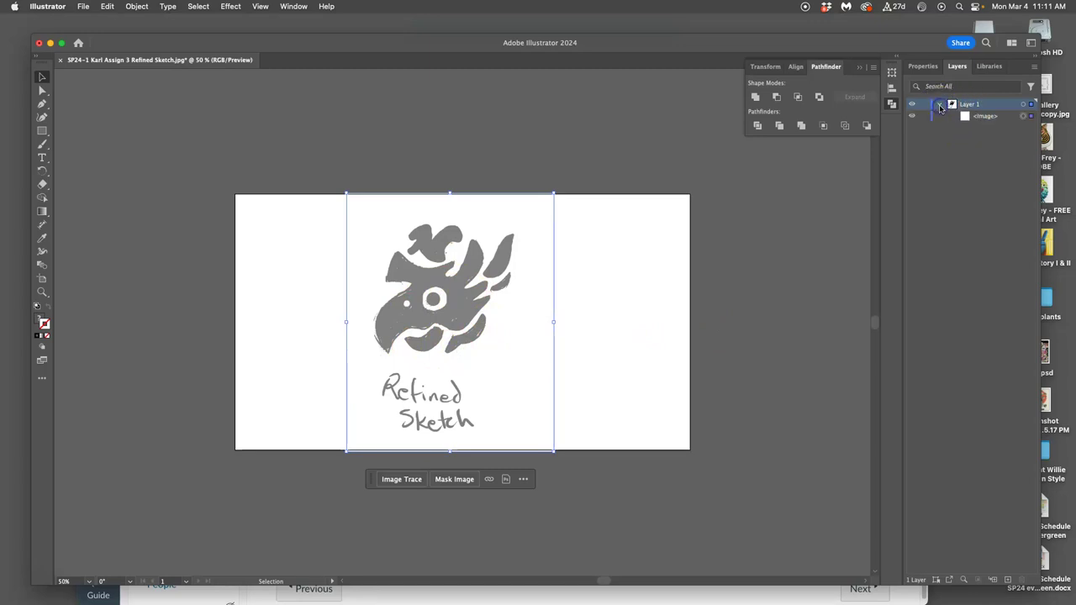
{"action": "left_click", "coordinate": [939, 104]}
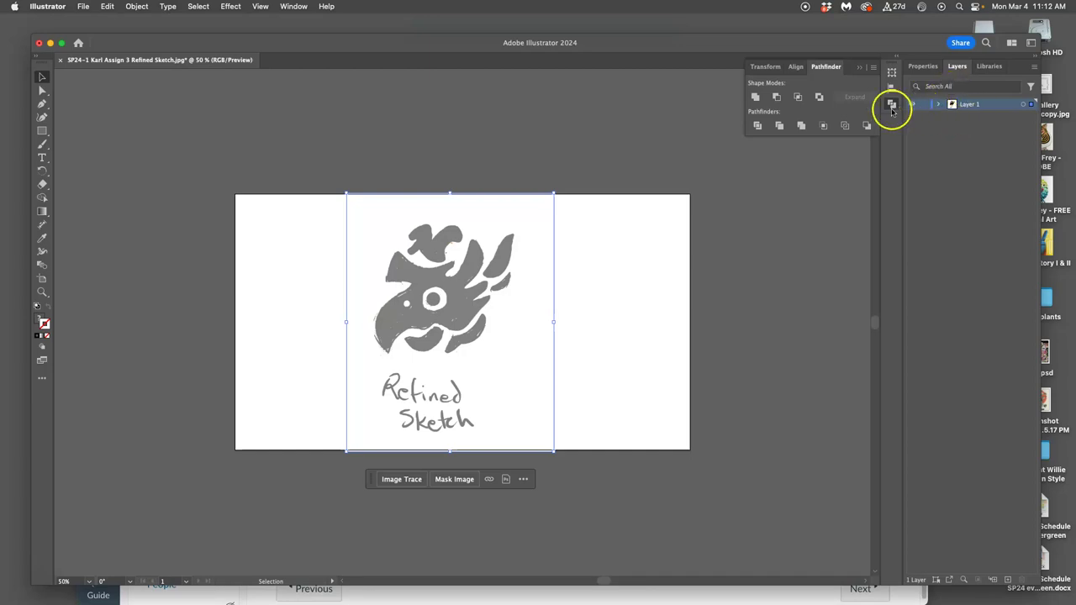
Step: Lock Layer 1, then draw an Ellipse Tool circle over the bird's eye on Layer 2
{"action": "left_click", "coordinate": [925, 104]}
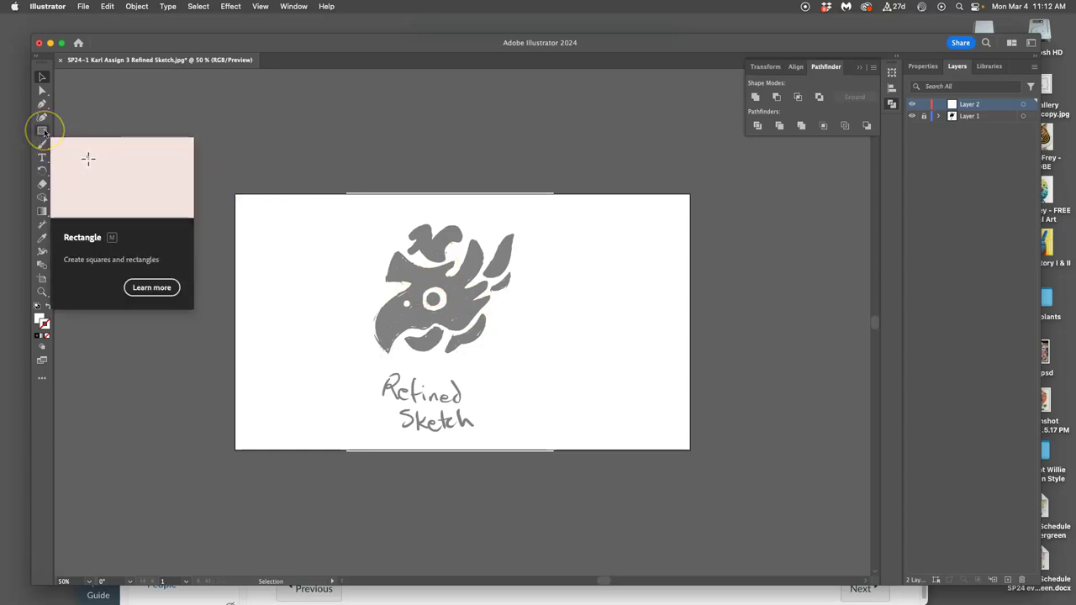
{"action": "left_click", "coordinate": [44, 132]}
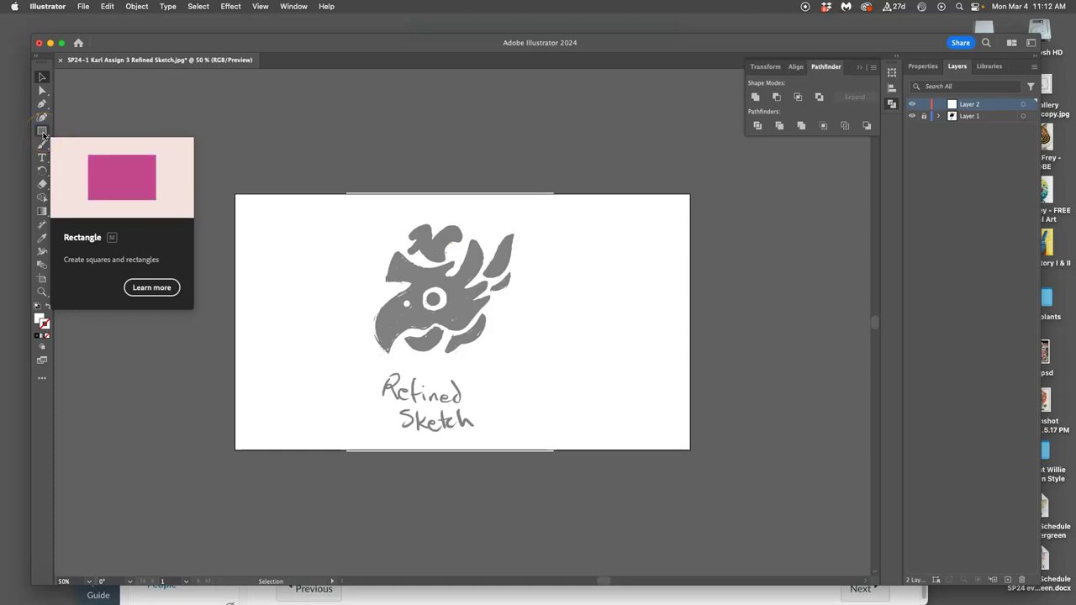
{"action": "left_click", "coordinate": [43, 133]}
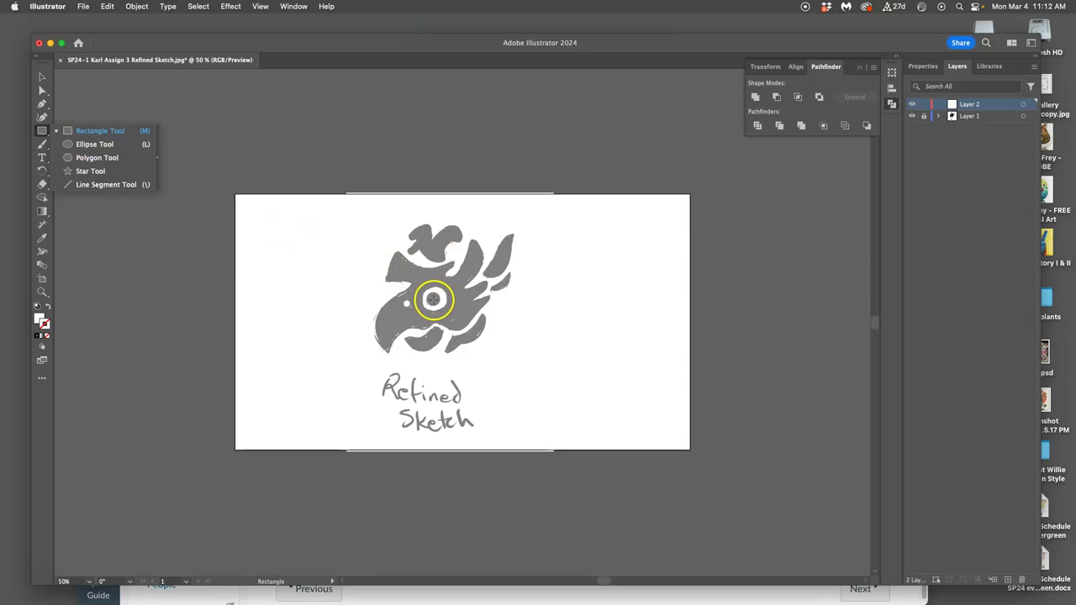
{"action": "left_click", "coordinate": [101, 147]}
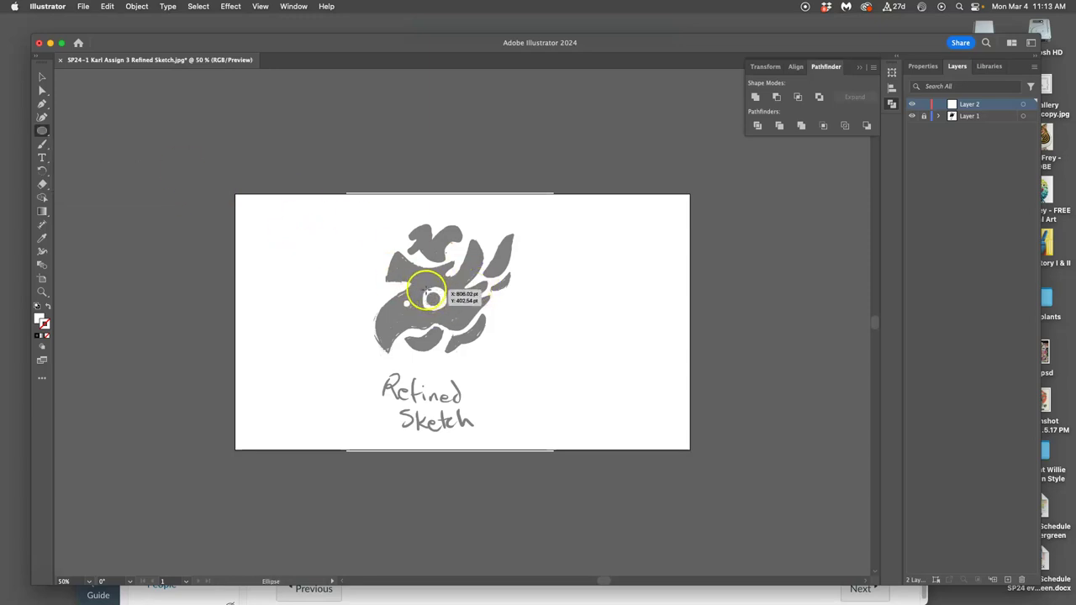
{"action": "key", "text": "super+equal"}
{"action": "key", "text": "super+equal"}
{"action": "key", "text": "super+equal"}
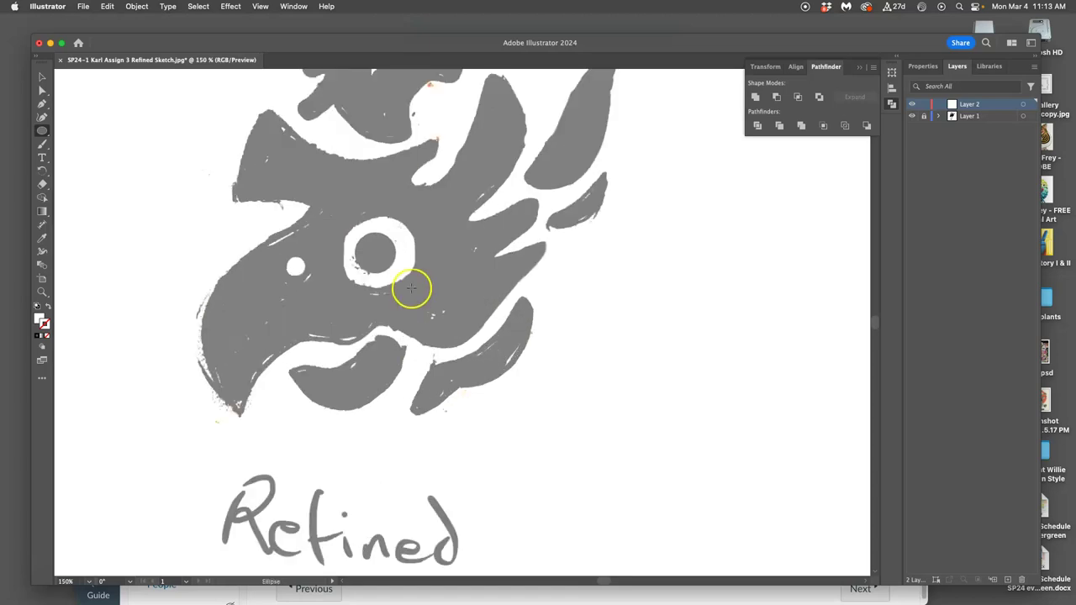
{"action": "scroll", "coordinate": [411, 288], "scroll_direction": "left", "scroll_amount": 2}
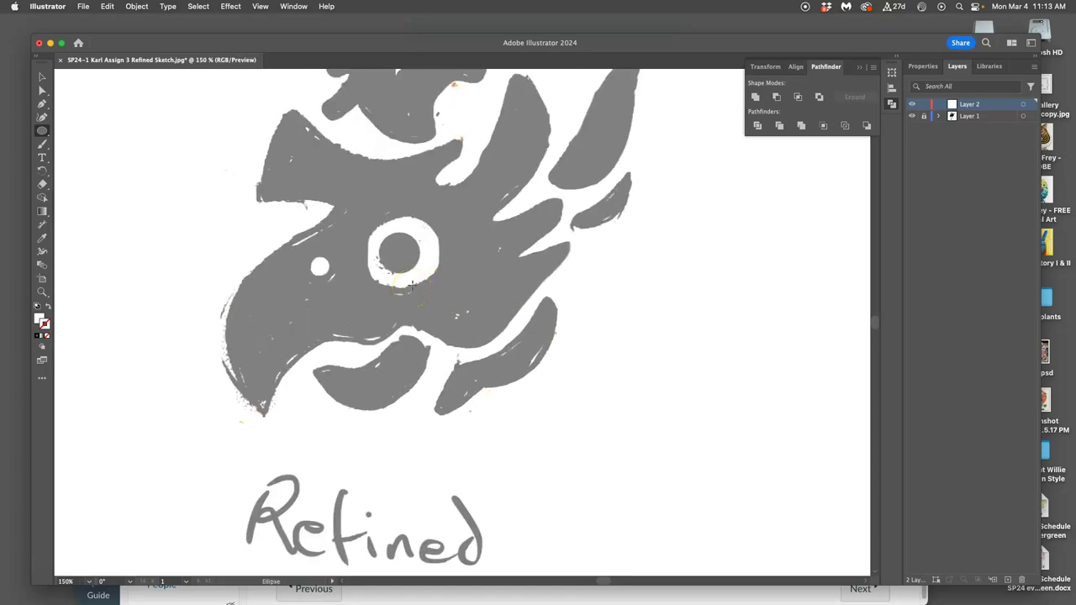
{"action": "mouse_move", "coordinate": [411, 285]}
{"action": "left_mouse_down"}
{"action": "mouse_move", "coordinate": [399, 248]}
{"action": "mouse_move", "coordinate": [418, 262]}
{"action": "left_mouse_up"}
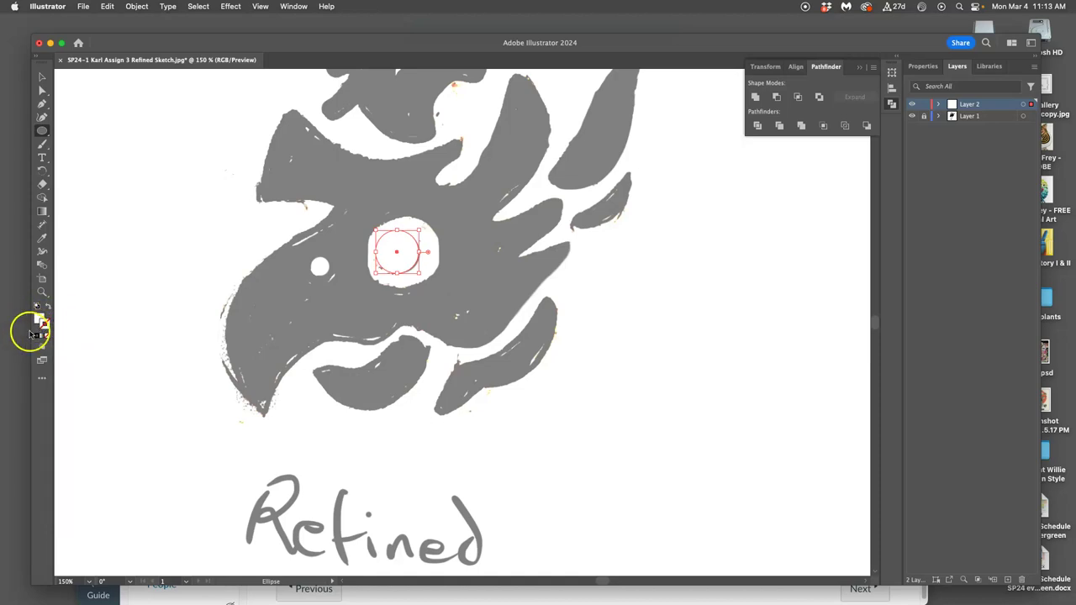
Step: Set the eye circle's fill to solid black in the Fill swatch's Color Picker
{"action": "left_click", "coordinate": [922, 66]}
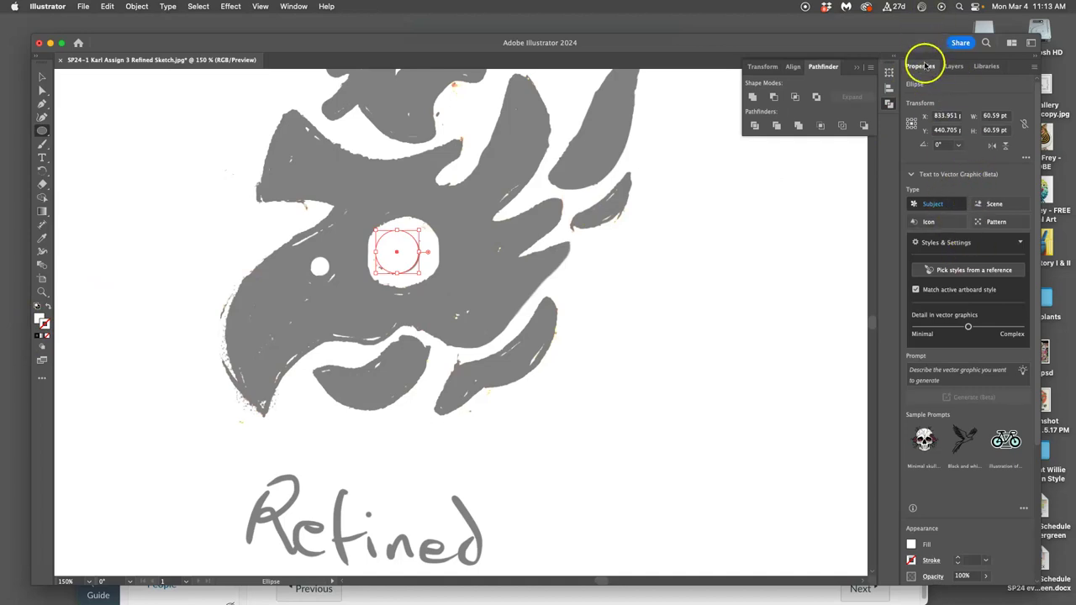
{"action": "scroll", "coordinate": [969, 257], "scroll_direction": "down", "scroll_amount": 5}
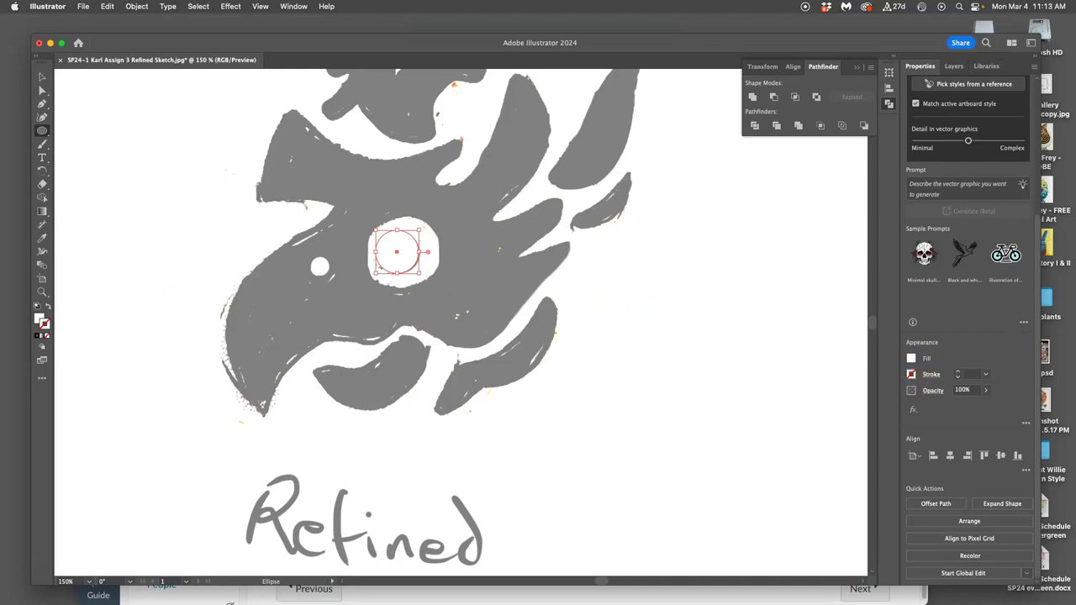
{"action": "double_click", "coordinate": [38, 317]}
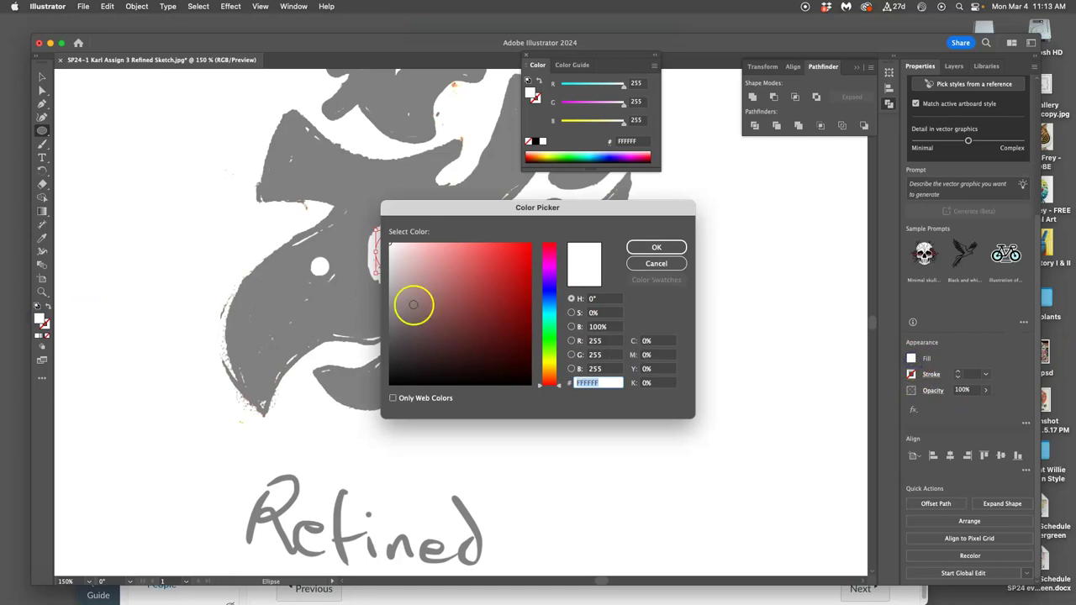
{"action": "mouse_move", "coordinate": [395, 368]}
{"action": "left_mouse_down"}
{"action": "mouse_move", "coordinate": [407, 378]}
{"action": "mouse_move", "coordinate": [399, 369]}
{"action": "mouse_move", "coordinate": [373, 392]}
{"action": "left_mouse_up"}
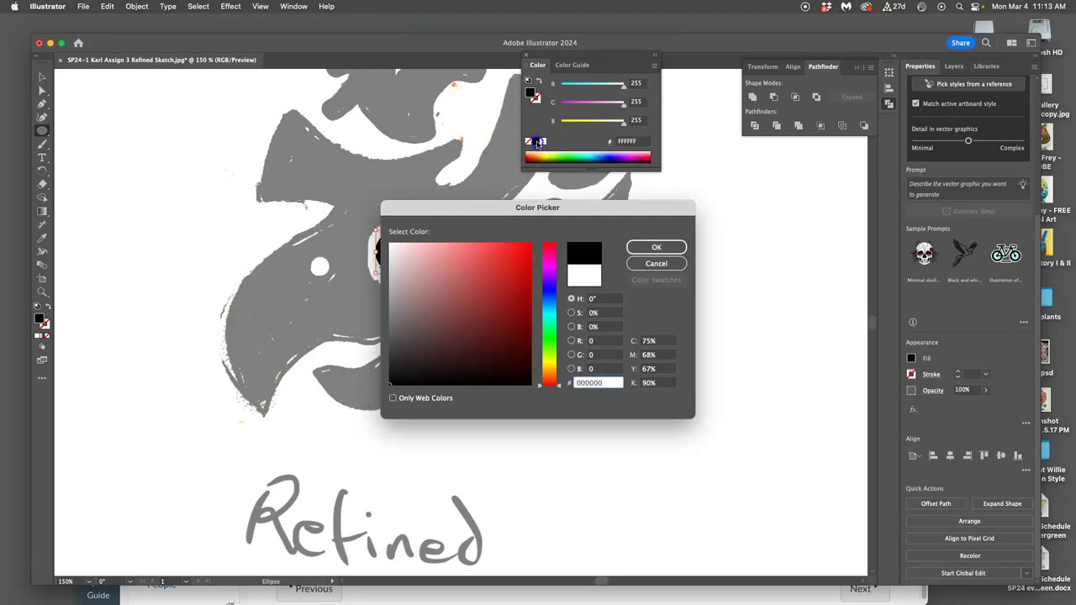
{"action": "left_click", "coordinate": [648, 247]}
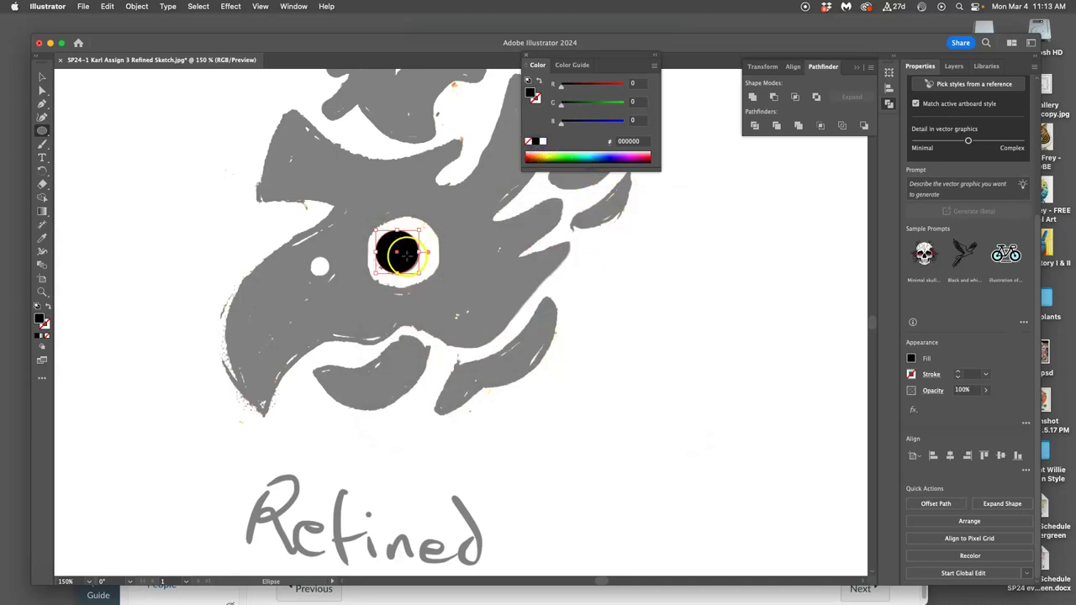
Step: Hide the contextual task bar and dismiss the Generative AI announcement
{"action": "left_click", "coordinate": [41, 76]}
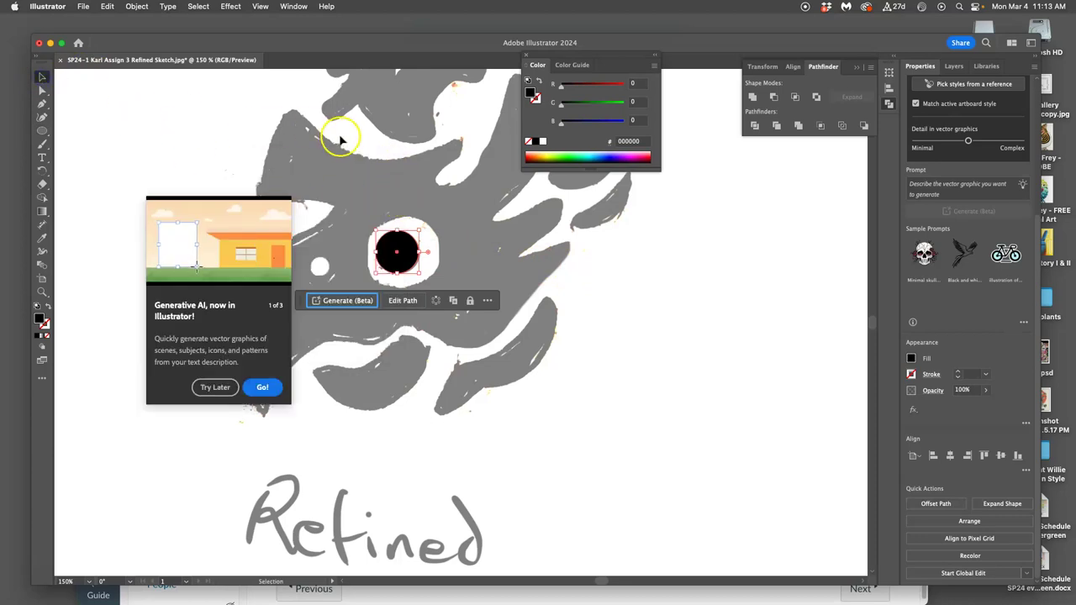
{"action": "left_click", "coordinate": [488, 300]}
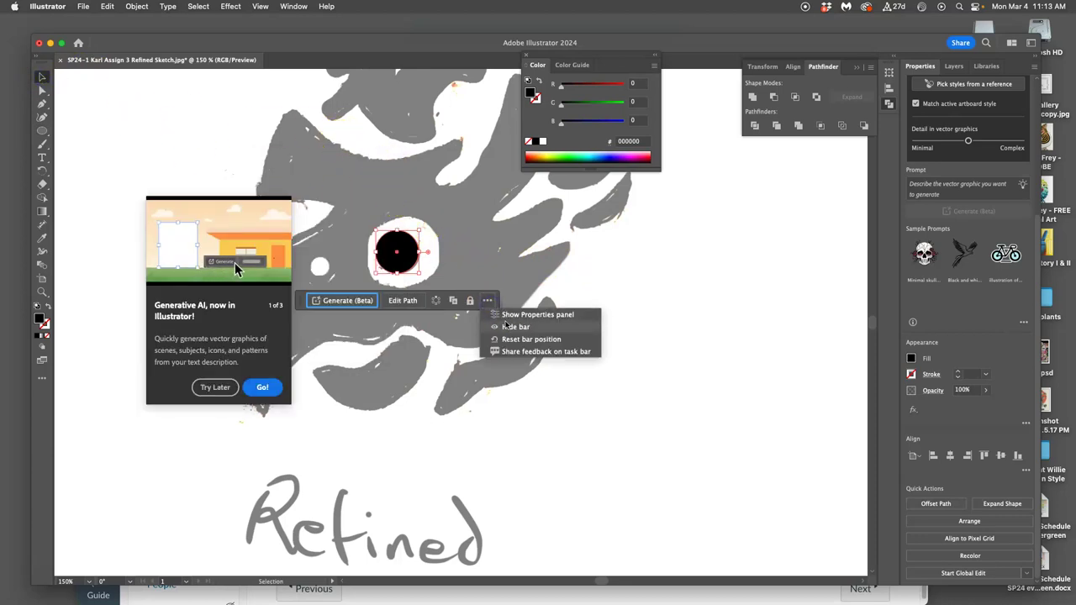
{"action": "left_click", "coordinate": [508, 326]}
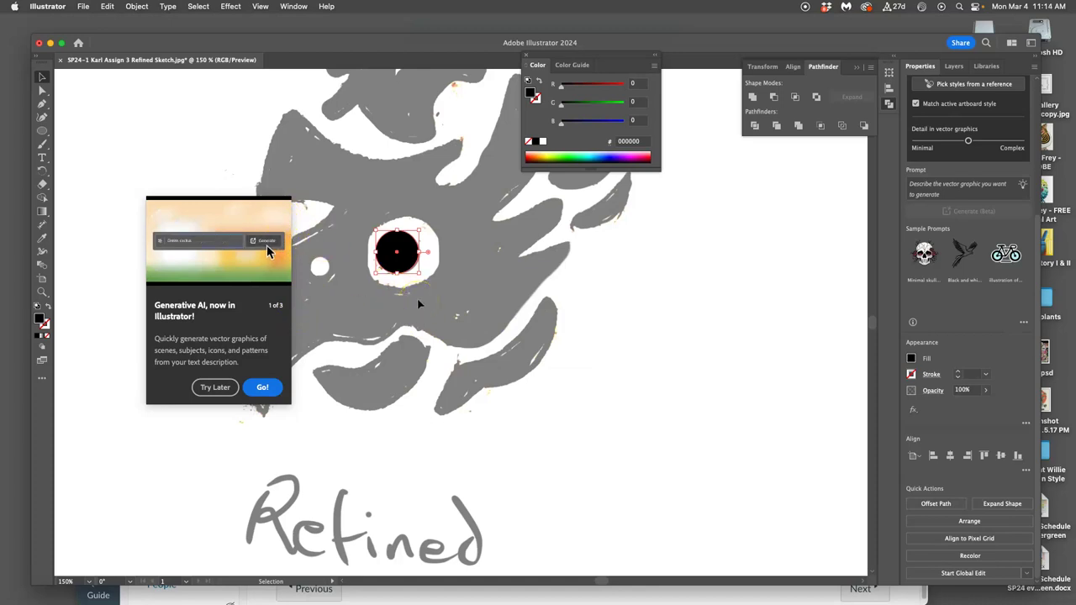
{"action": "left_click", "coordinate": [217, 387]}
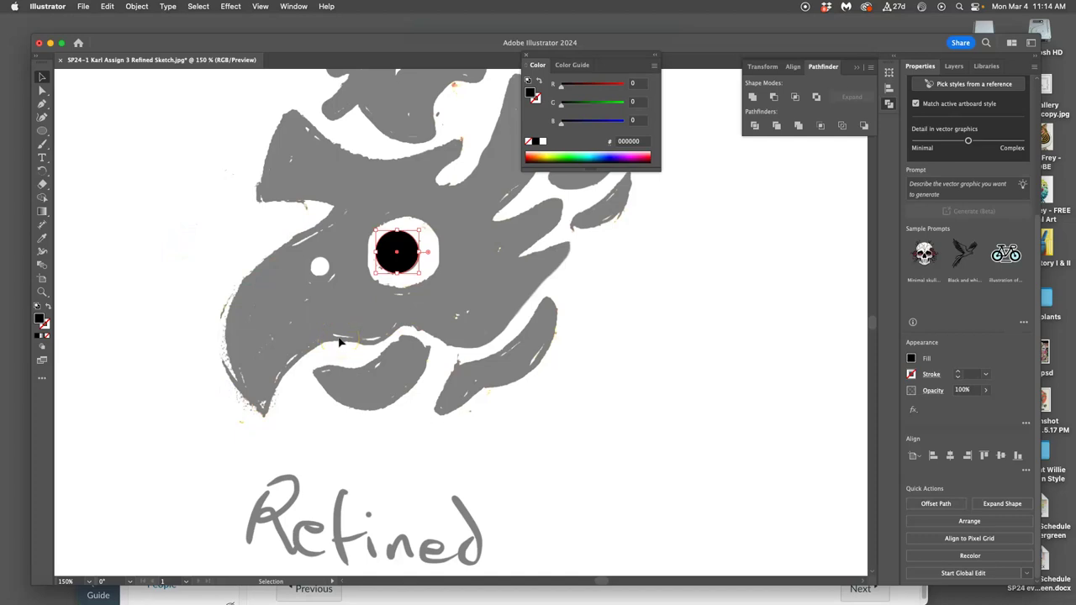
Step: Nudge the eye circle slightly right and down, then deselect it
{"action": "left_click", "coordinate": [397, 267]}
{"action": "key", "text": "Right"}
{"action": "key", "text": "Right"}
{"action": "key", "text": "Down"}
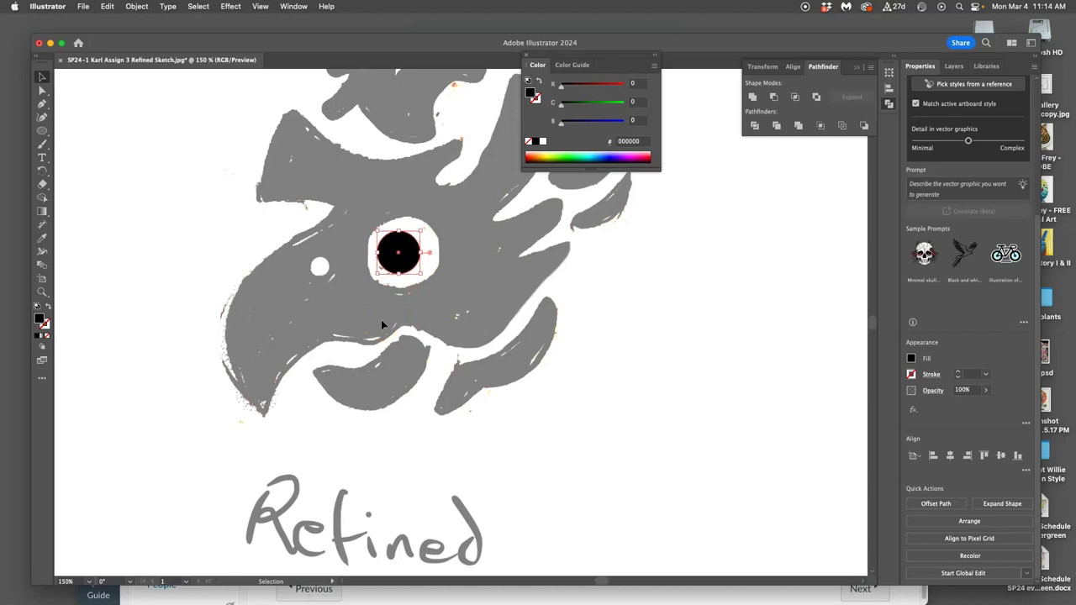
{"action": "left_click", "coordinate": [721, 240]}
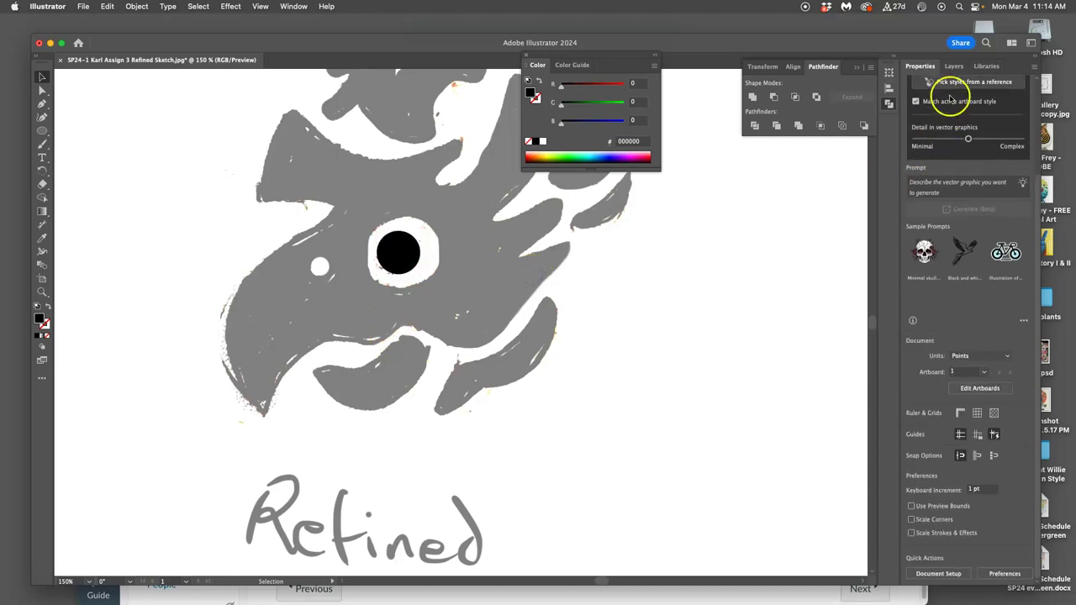
{"action": "left_click", "coordinate": [953, 67]}
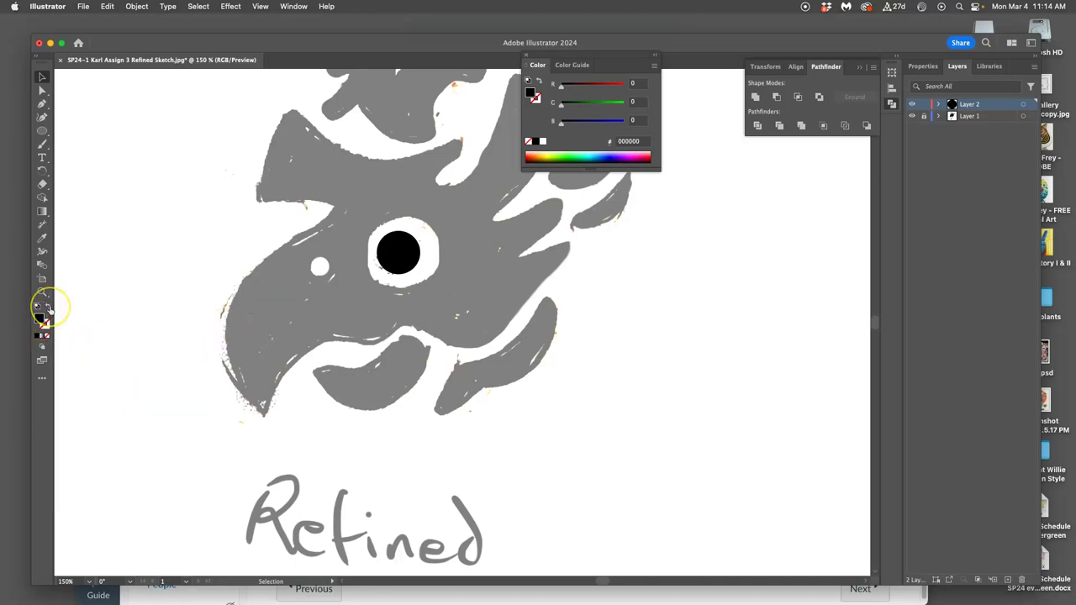
Step: Turn the eye circle into an outline and zoom in to see the pupil beneath
{"action": "left_click", "coordinate": [50, 309]}
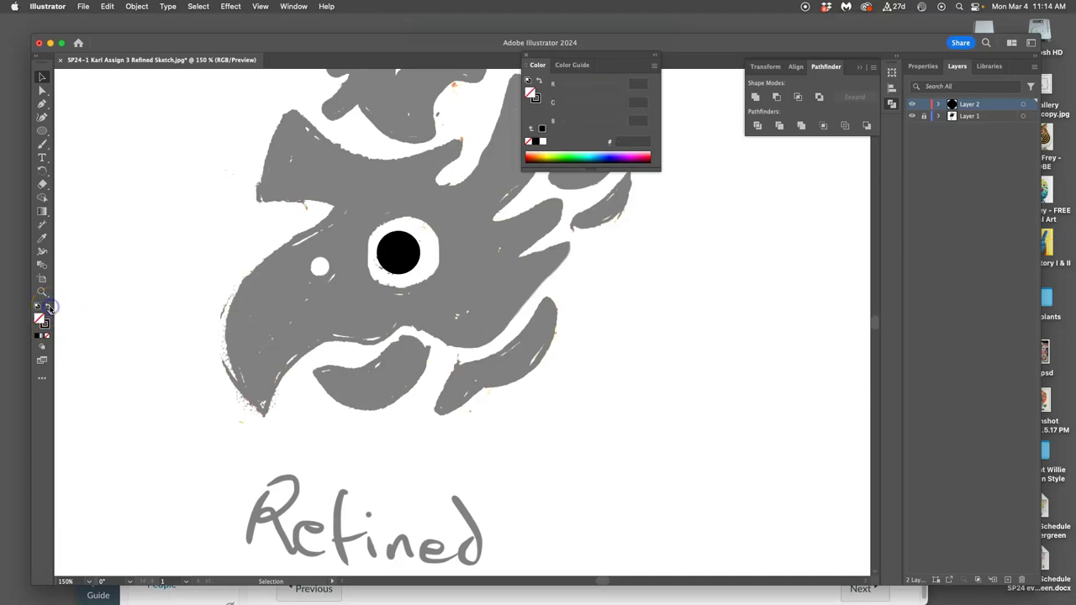
{"action": "key", "text": "super+a"}
{"action": "left_click", "coordinate": [49, 308]}
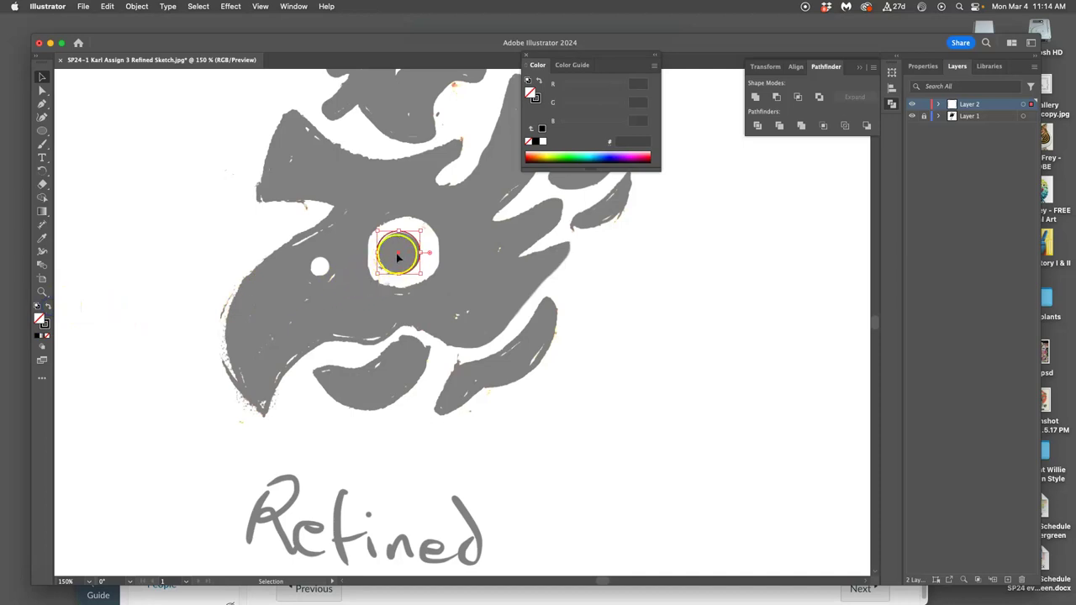
{"action": "key", "text": "super+equal"}
{"action": "key", "text": "super+equal"}
{"action": "key", "text": "super+equal"}
{"action": "key", "text": "super+equal"}
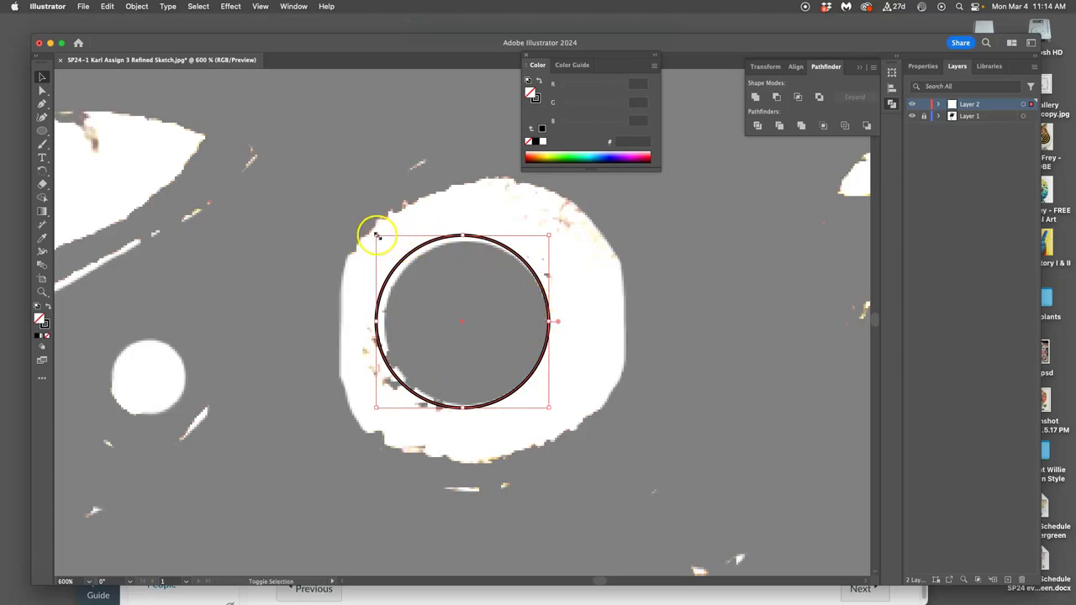
Step: Shrink the circle to the pupil's edge, nudge it up, and restore its black fill
{"action": "left_click_drag", "start_coordinate": [377, 235], "coordinate": [384, 238]}
{"action": "key", "text": "Up"}
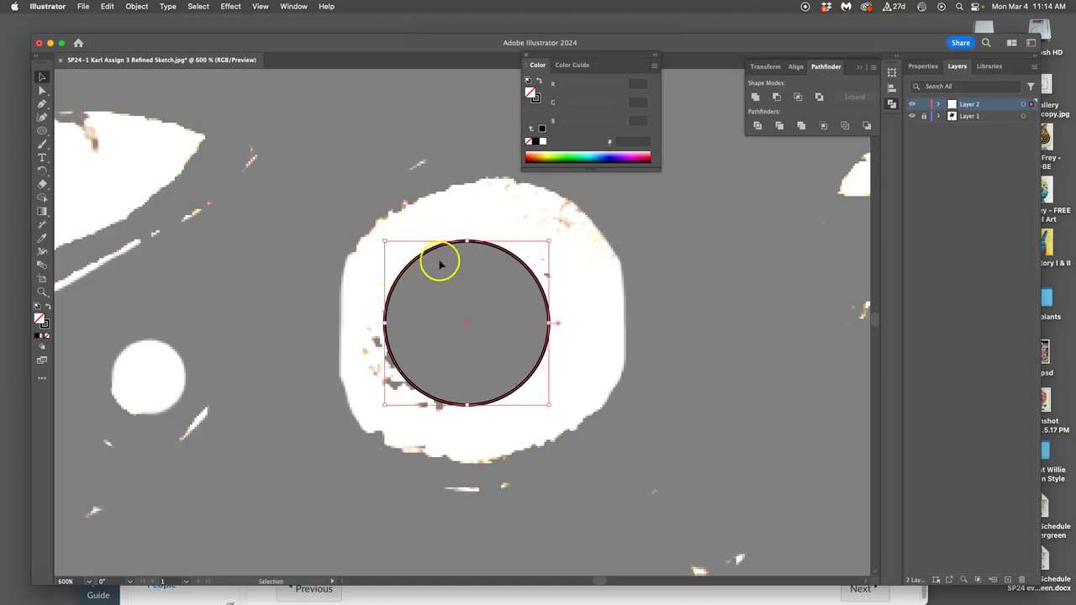
{"action": "left_click", "coordinate": [48, 307]}
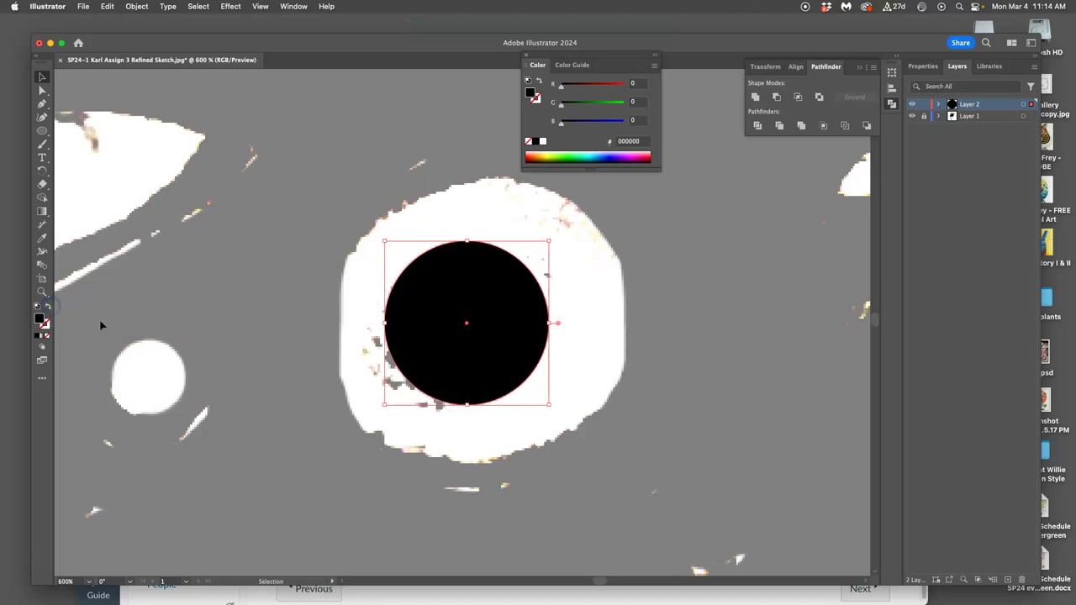
{"action": "left_click", "coordinate": [349, 305]}
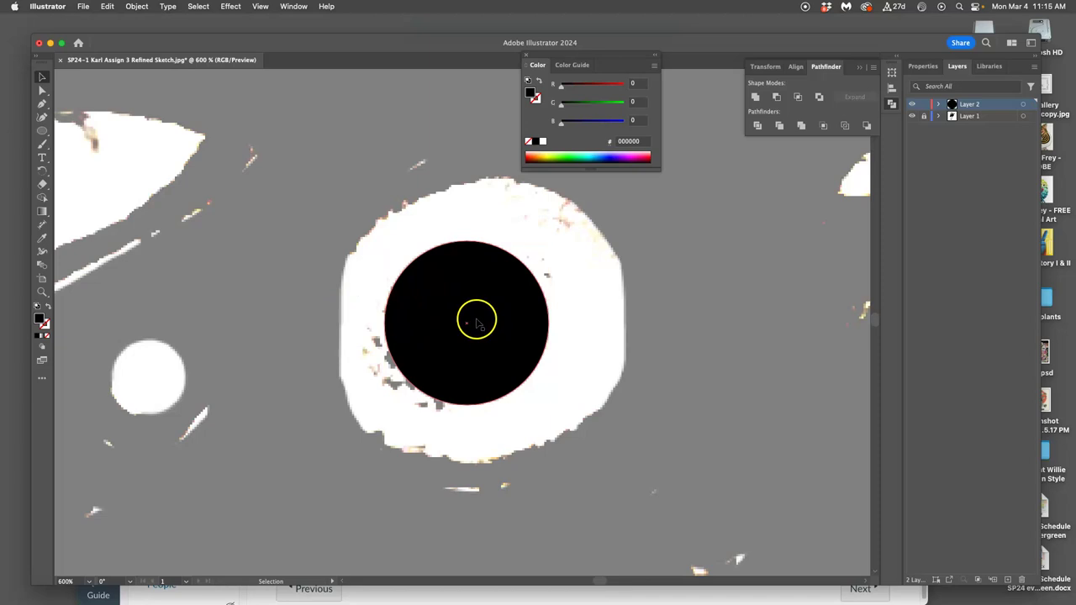
{"action": "scroll", "coordinate": [475, 323], "scroll_direction": "down", "scroll_amount": 6}
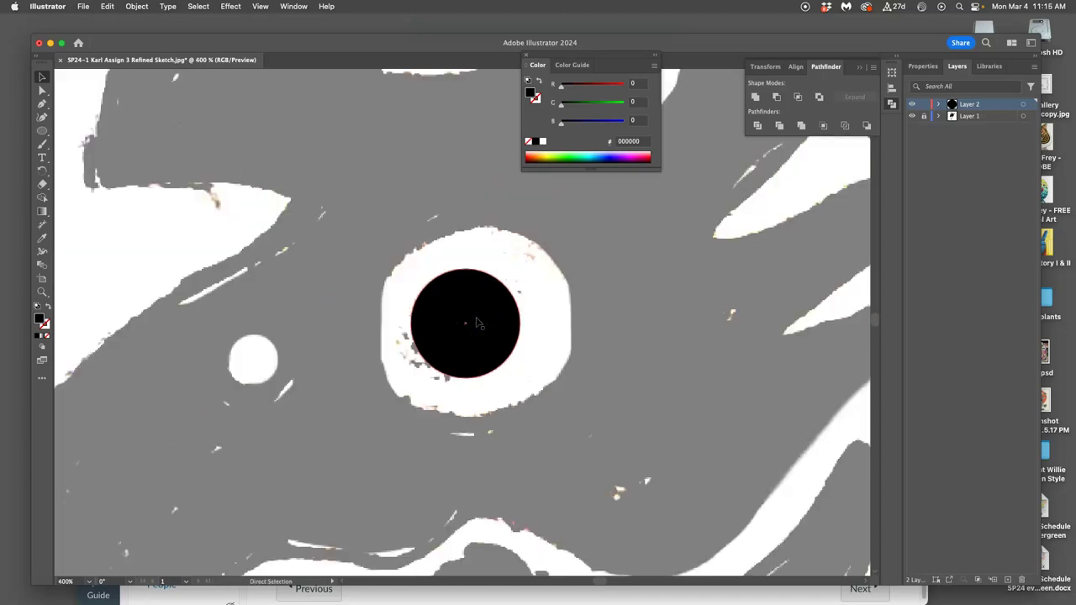
{"action": "scroll", "coordinate": [622, 339], "scroll_direction": "right", "scroll_amount": 2}
{"action": "scroll", "coordinate": [614, 337], "scroll_direction": "right", "scroll_amount": 1}
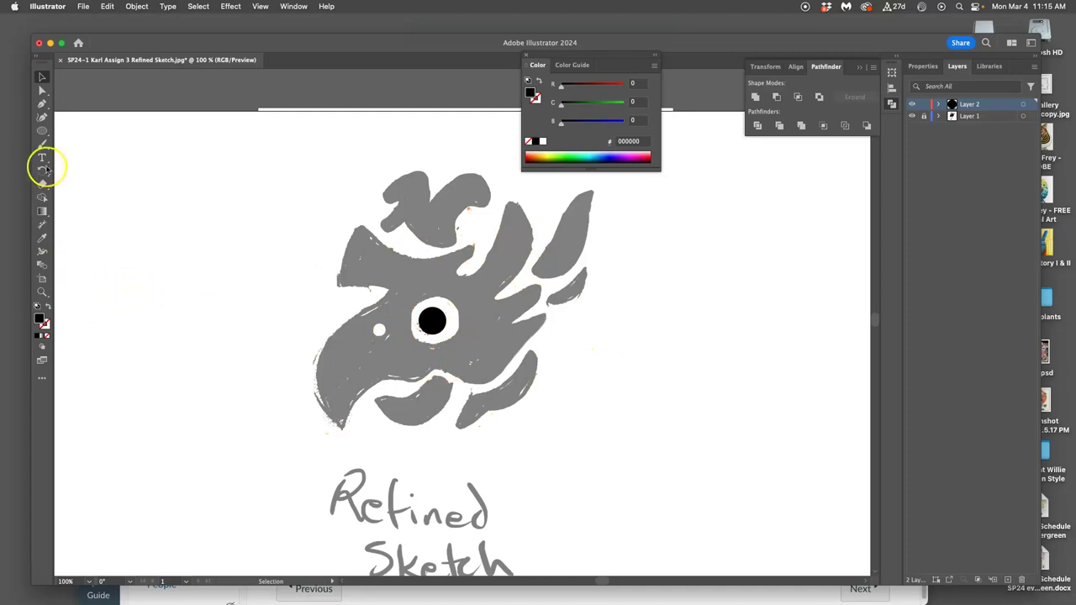
Step: Drag a solid black ellipse over the lower beak, just below the eye
{"action": "left_click", "coordinate": [42, 132]}
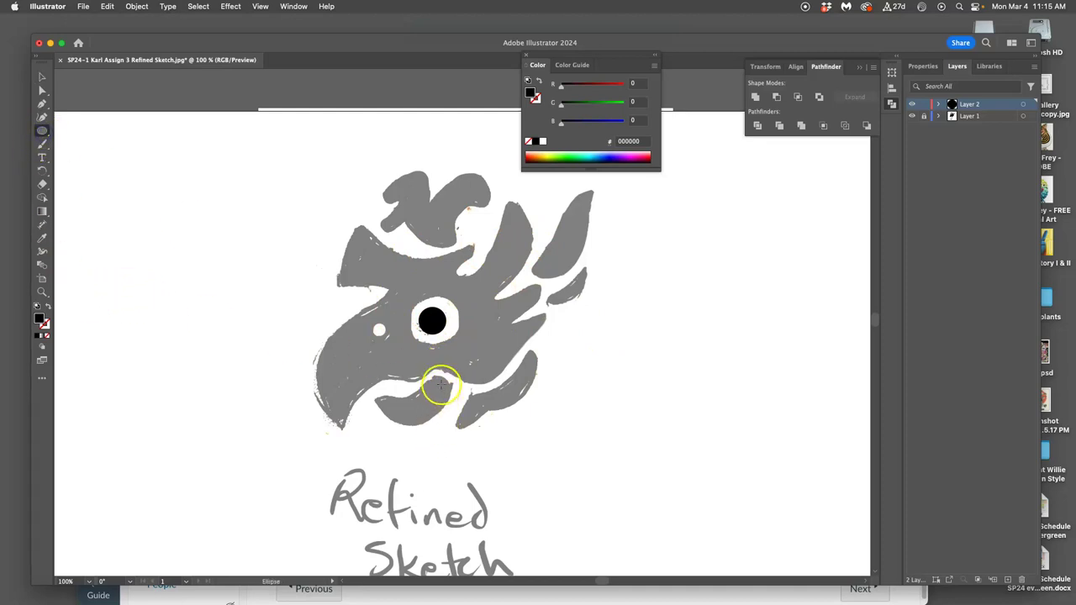
{"action": "left_click_drag", "start_coordinate": [443, 387], "coordinate": [366, 432]}
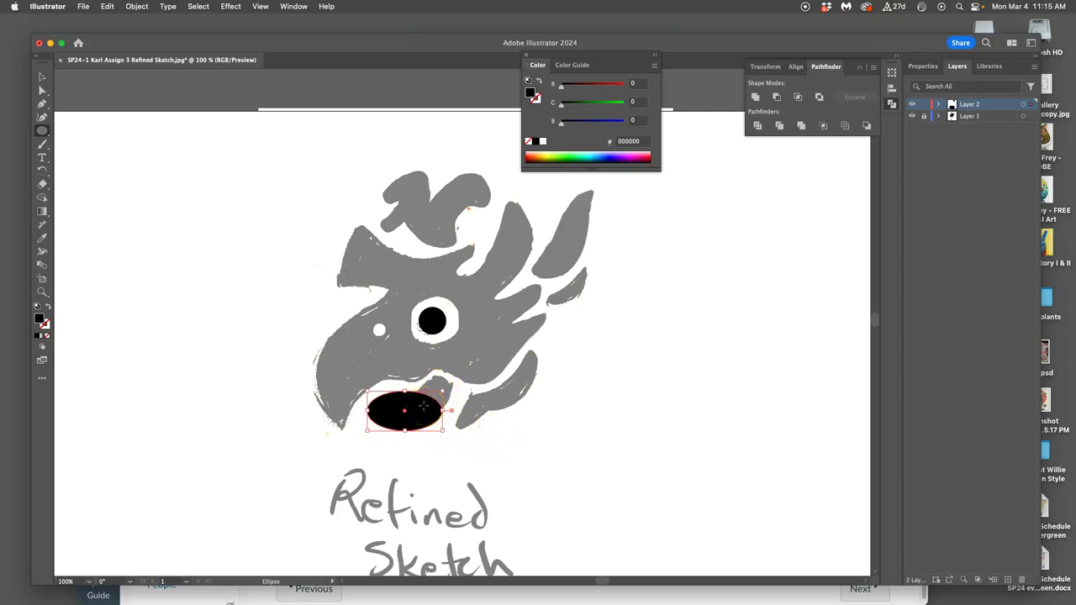
{"action": "right_click", "coordinate": [423, 407]}
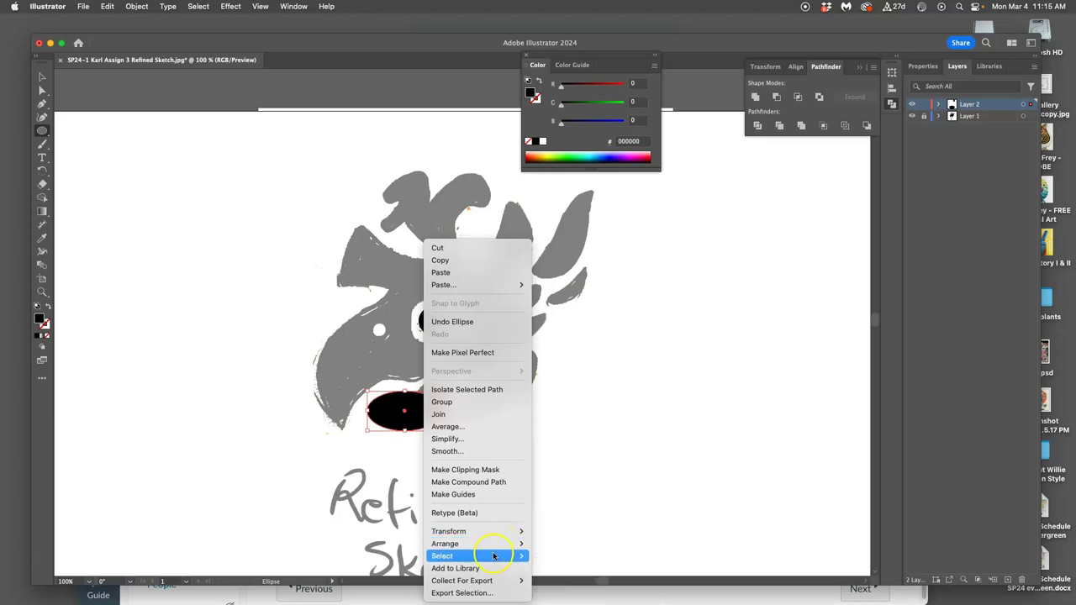
{"action": "mouse_move", "coordinate": [475, 531]}
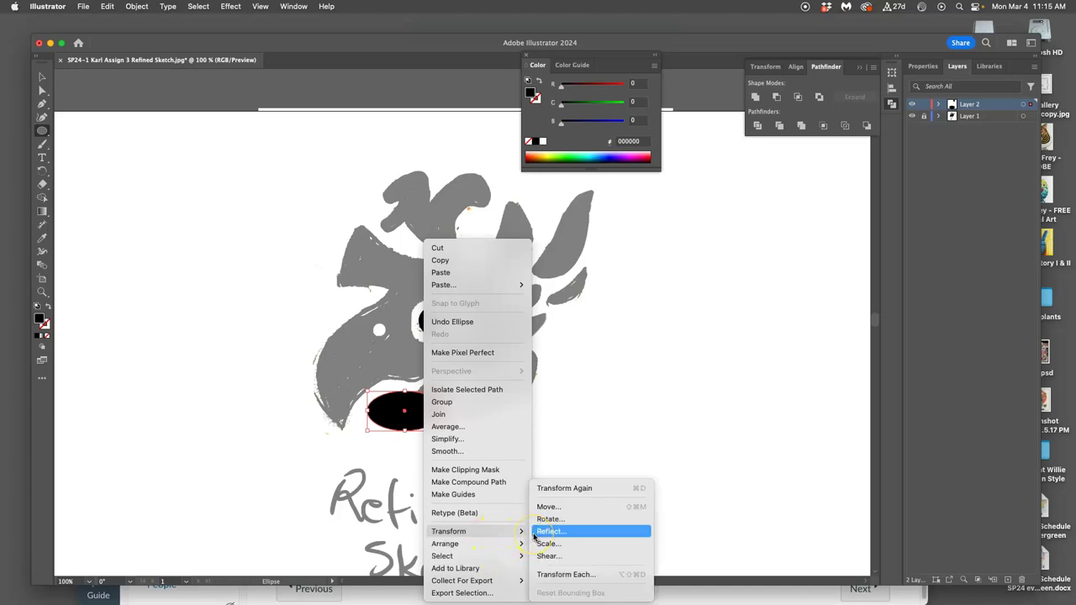
Step: Shear the beak ellipse using a custom shear axis angle of 5°
{"action": "left_click", "coordinate": [557, 556]}
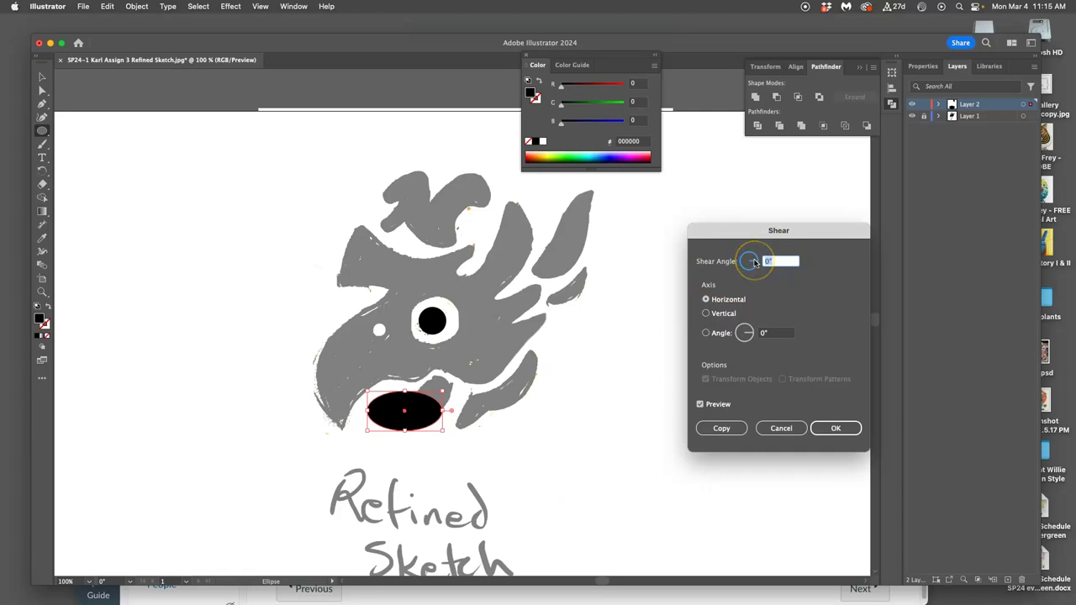
{"action": "left_click_drag", "start_coordinate": [755, 260], "coordinate": [756, 261]}
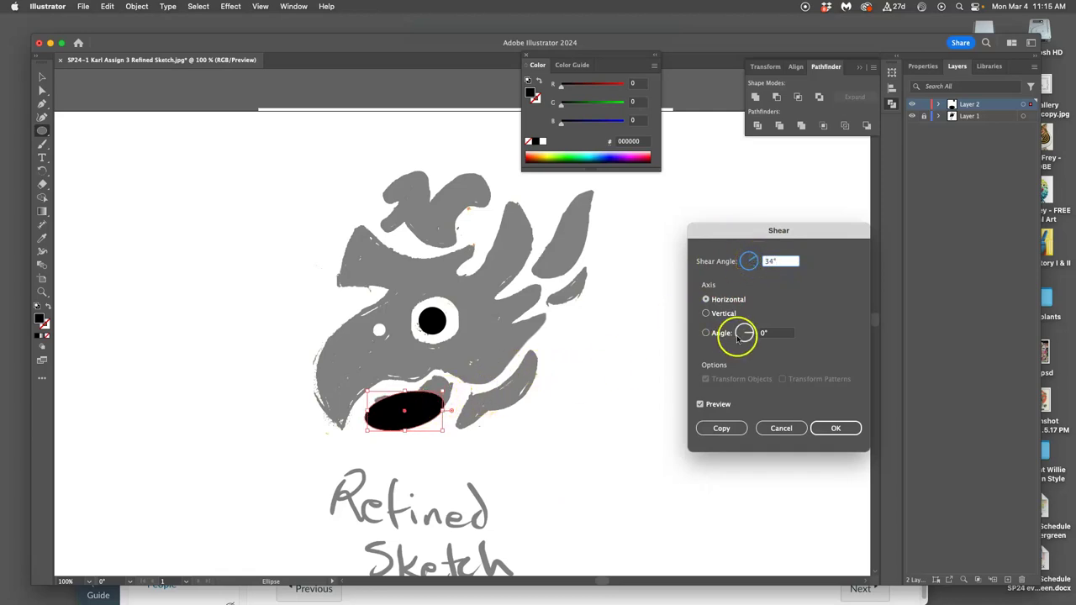
{"action": "left_click", "coordinate": [746, 333]}
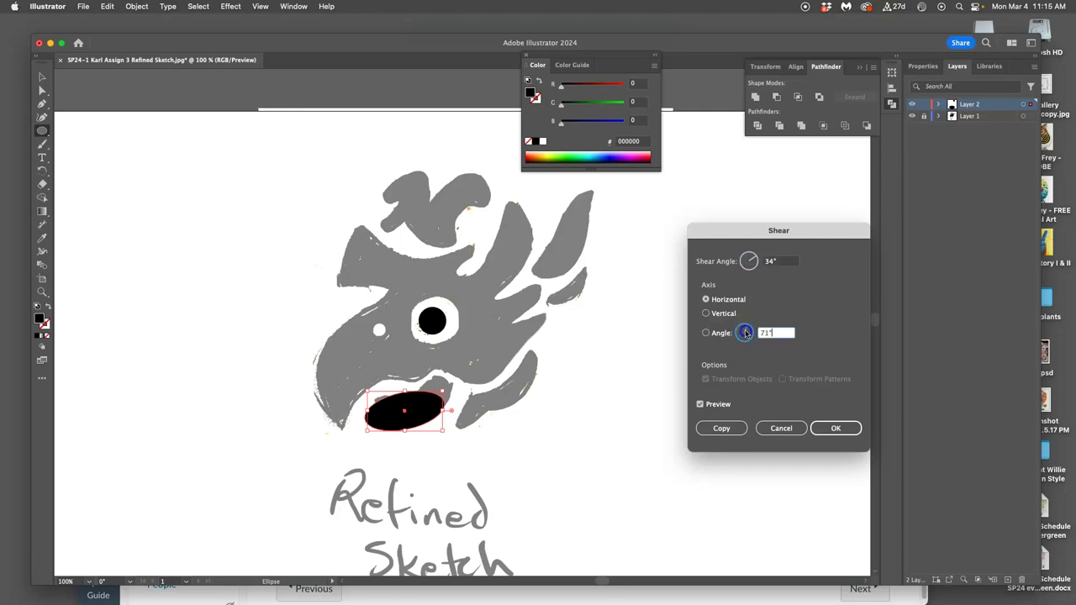
{"action": "left_click", "coordinate": [744, 332]}
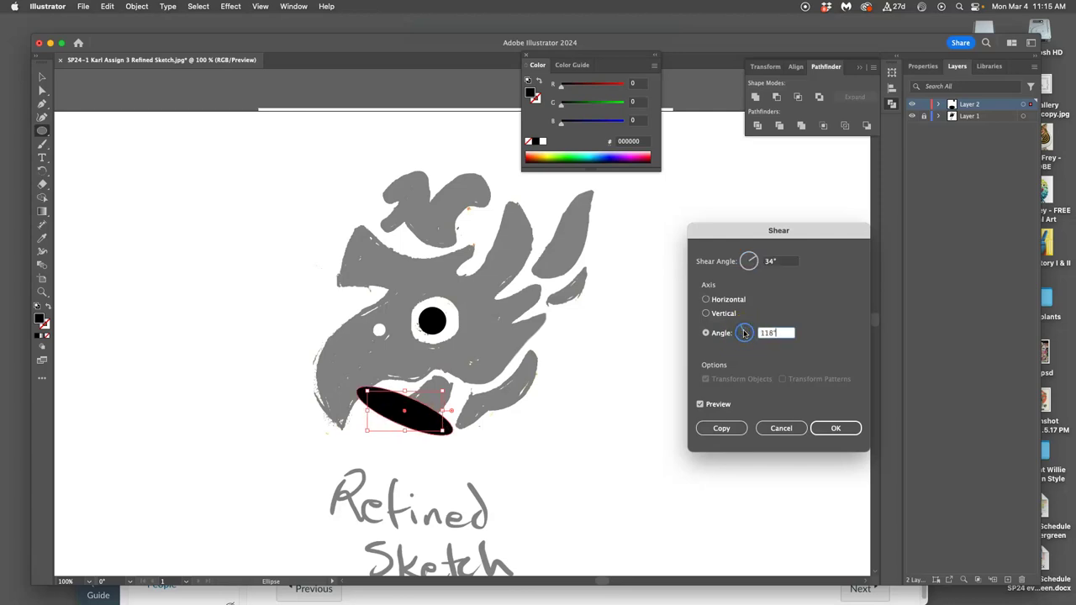
{"action": "left_click", "coordinate": [746, 333]}
{"action": "left_click", "coordinate": [748, 334]}
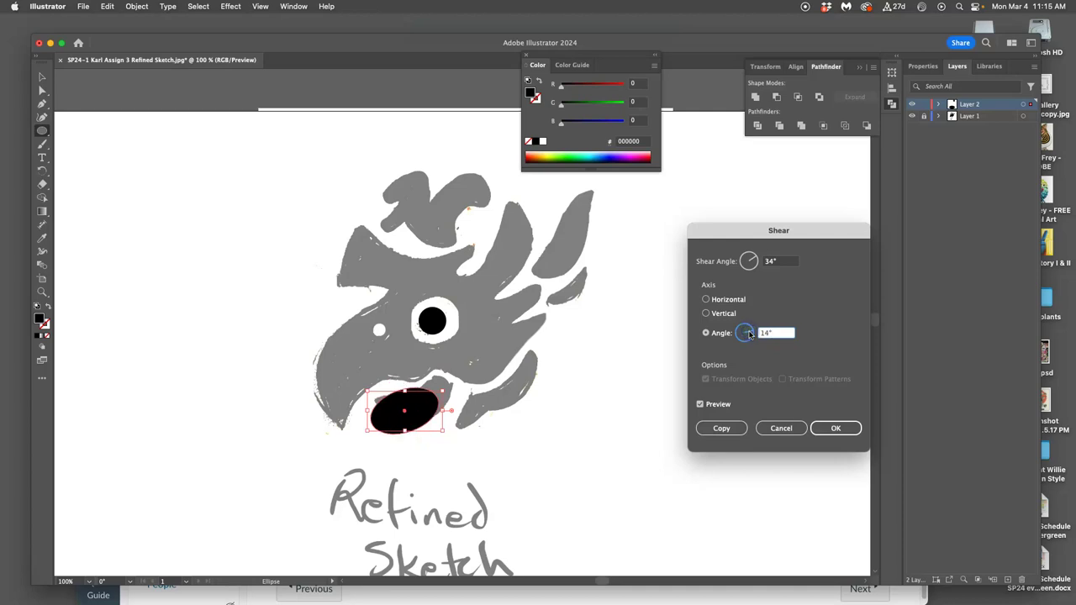
{"action": "left_click", "coordinate": [748, 334]}
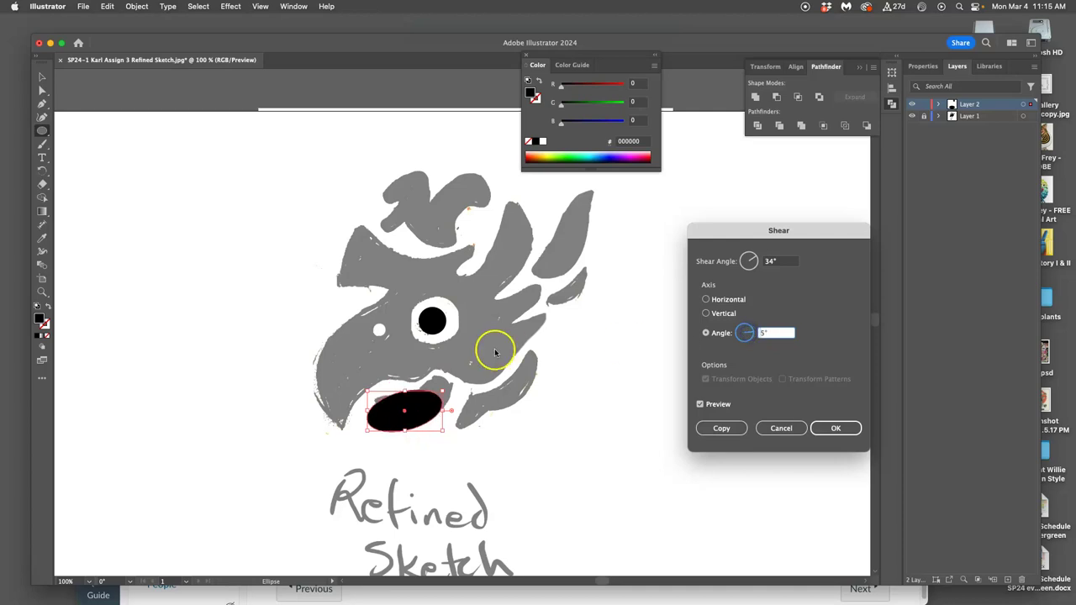
{"action": "left_click", "coordinate": [836, 428]}
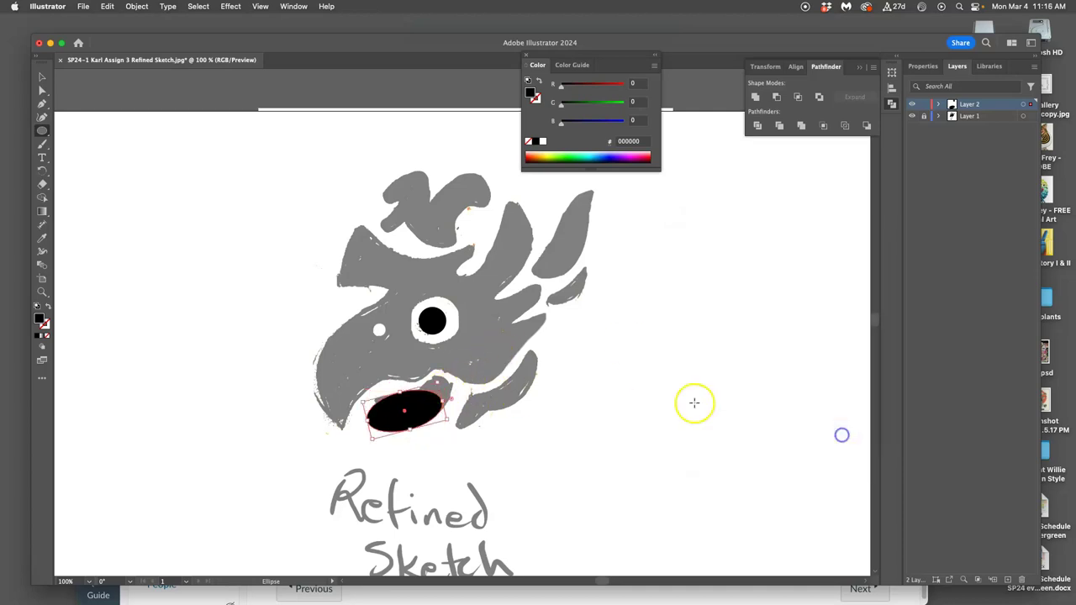
Step: Enlarge the ellipse and rotate it to match the mouth's tilt
{"action": "left_click", "coordinate": [44, 77]}
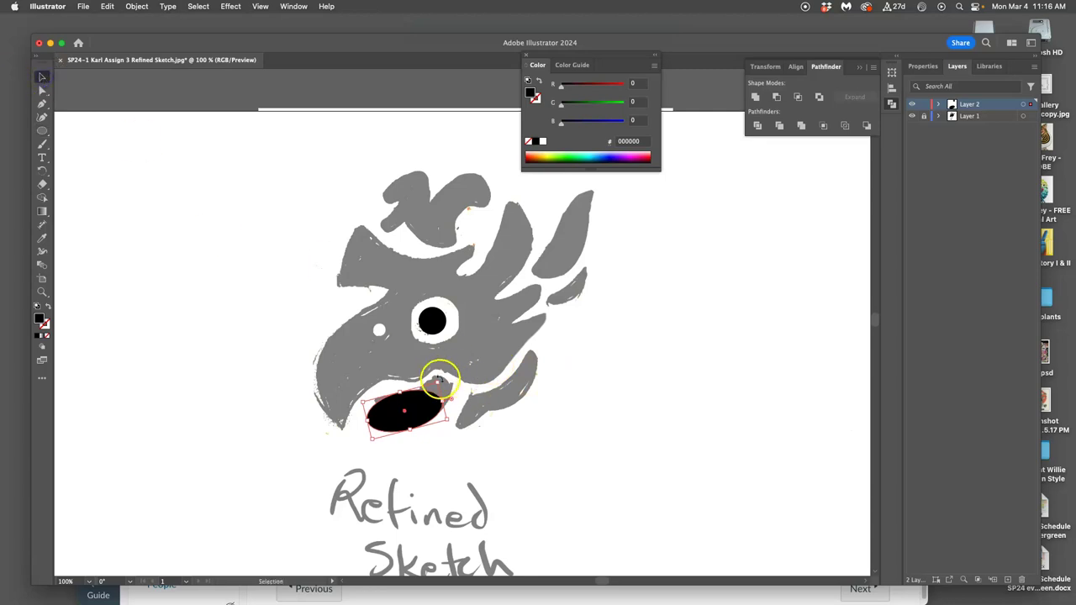
{"action": "left_click_drag", "start_coordinate": [438, 379], "coordinate": [452, 383]}
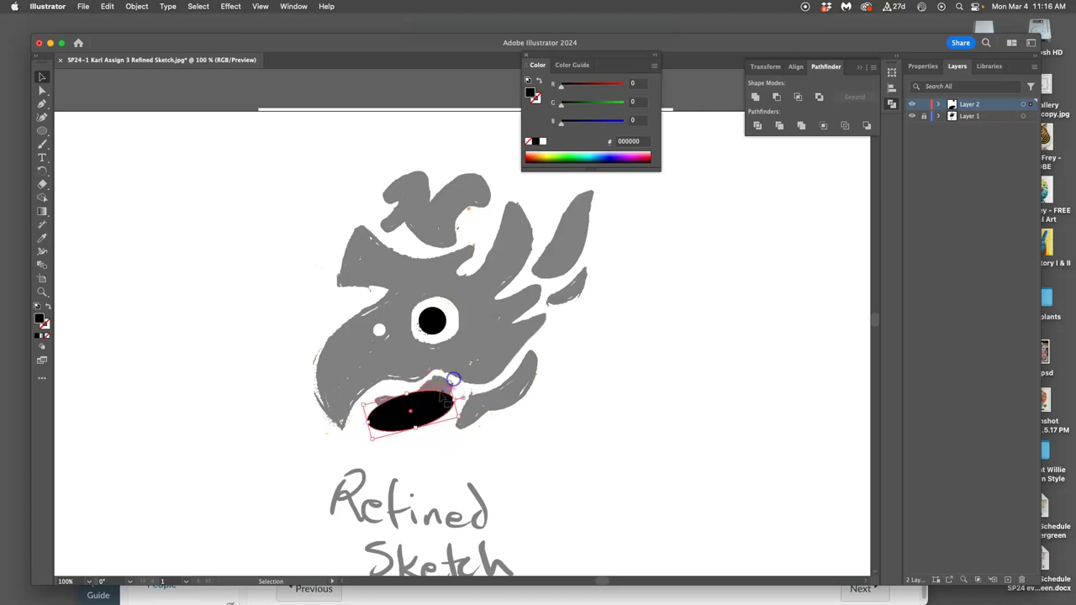
{"action": "left_click_drag", "start_coordinate": [452, 382], "coordinate": [437, 396]}
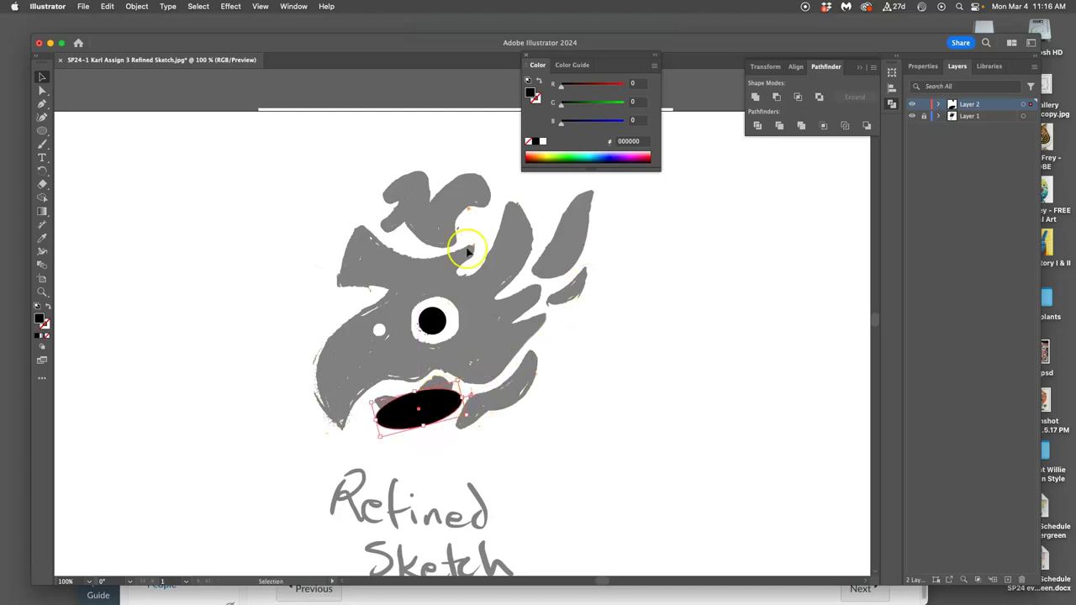
Step: Set the beak ellipse's fill to None, leaving an outline, and zoom in on the mouth
{"action": "left_click", "coordinate": [46, 335]}
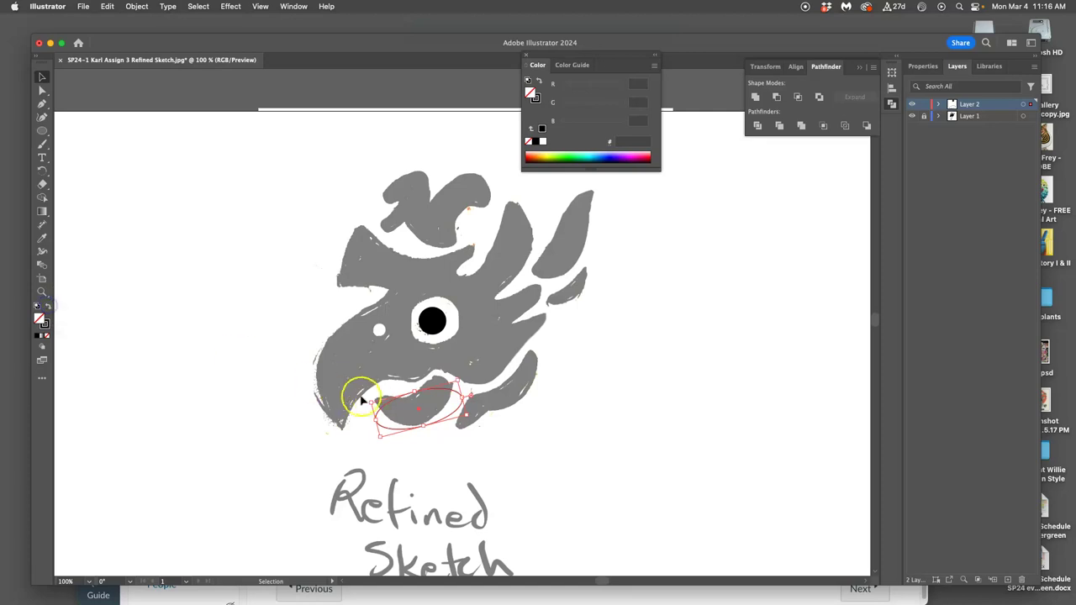
{"action": "key", "text": "super+equal"}
{"action": "key", "text": "super+equal"}
{"action": "key", "text": "super+equal"}
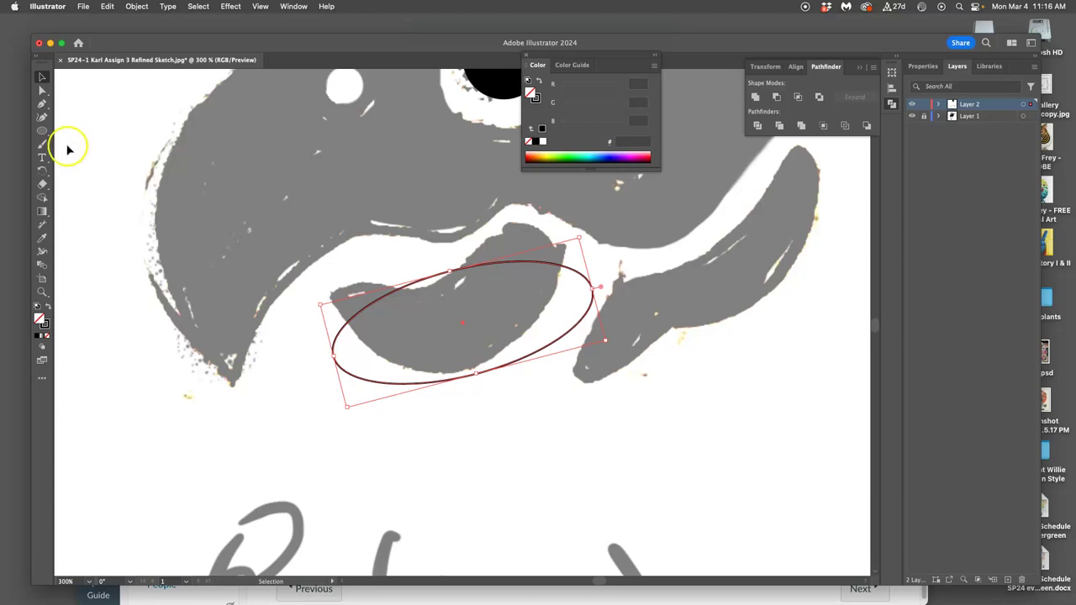
{"action": "left_click", "coordinate": [45, 148]}
{"action": "left_click", "coordinate": [81, 175]}
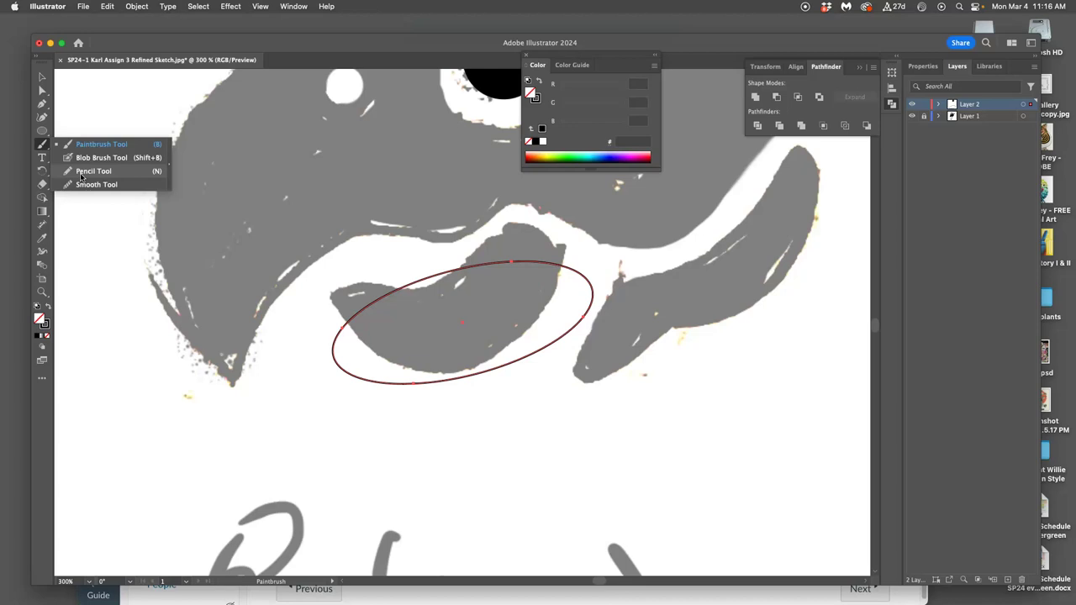
Step: Redraw along the mouth edge with the Pencil to reshape the ellipse into a bean
{"action": "left_click", "coordinate": [81, 174]}
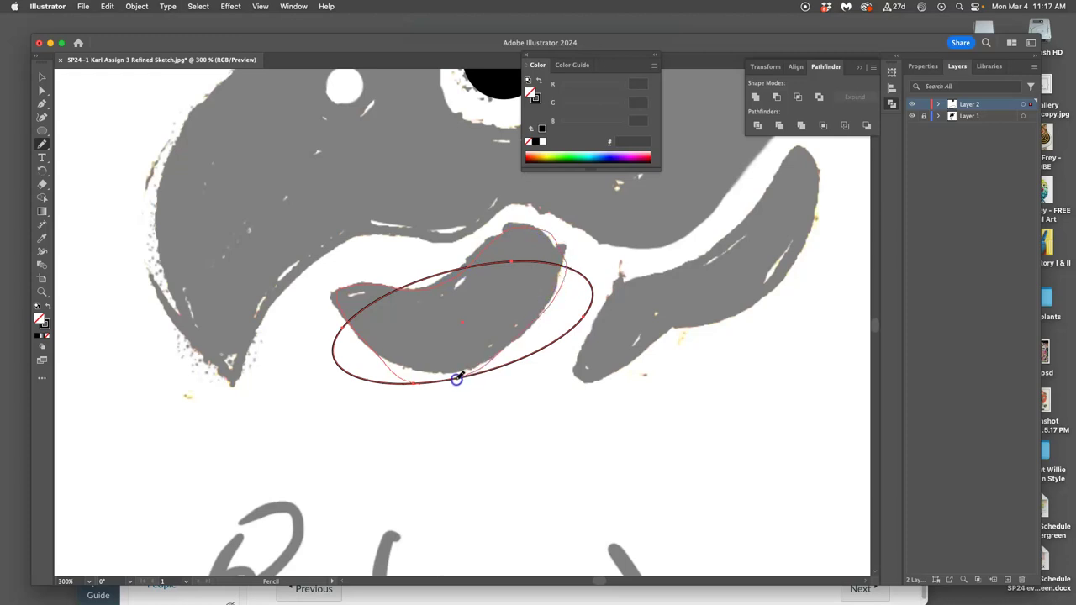
{"action": "left_click_drag", "start_coordinate": [451, 379], "coordinate": [448, 375]}
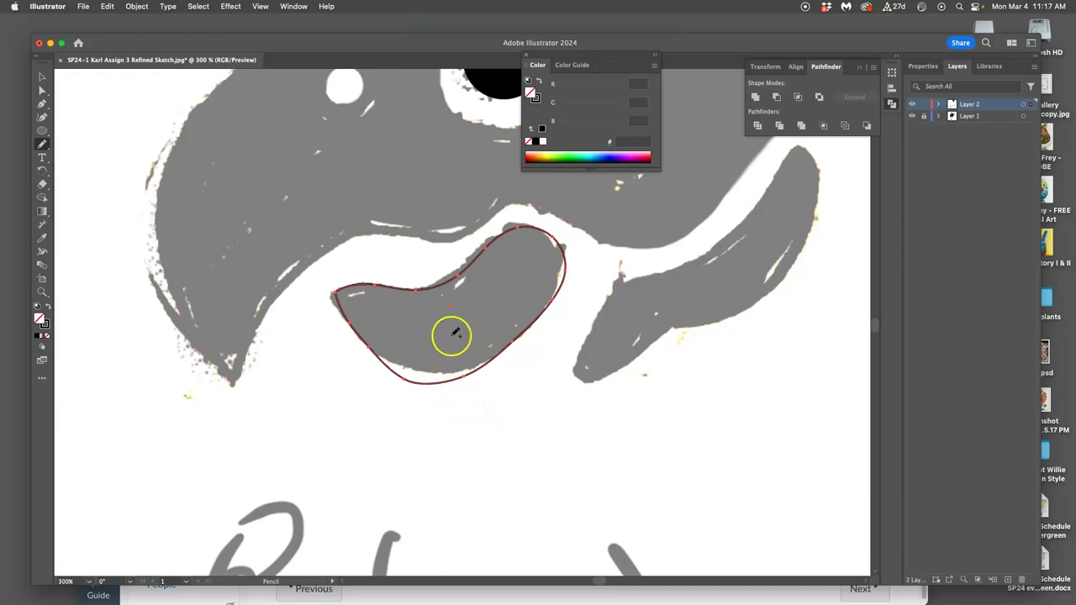
{"action": "scroll", "coordinate": [442, 303], "scroll_direction": "up", "scroll_amount": 1}
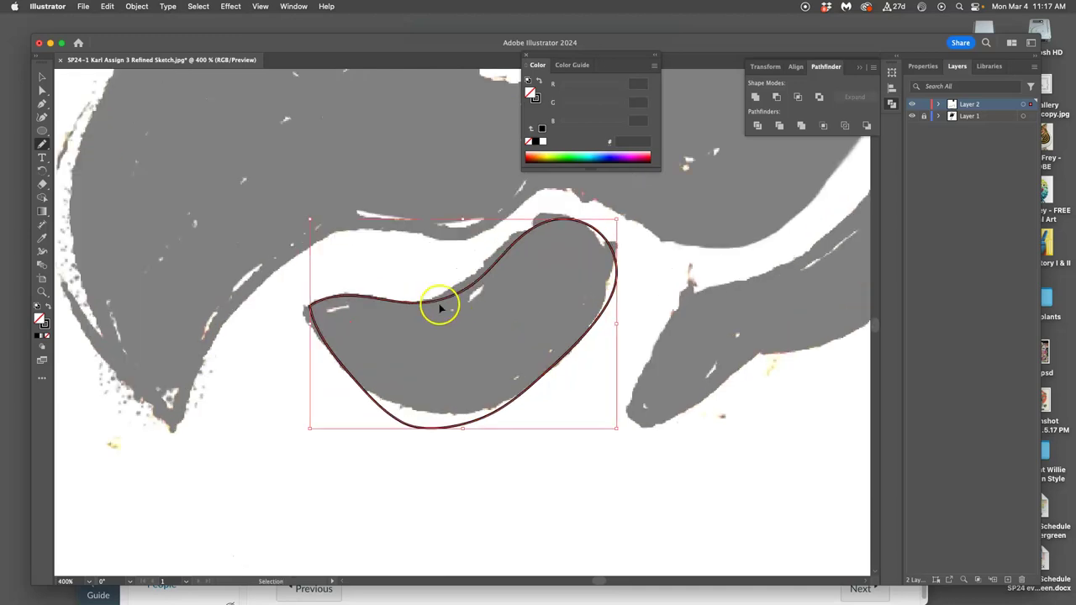
{"action": "scroll", "coordinate": [439, 305], "scroll_direction": "up", "scroll_amount": 1}
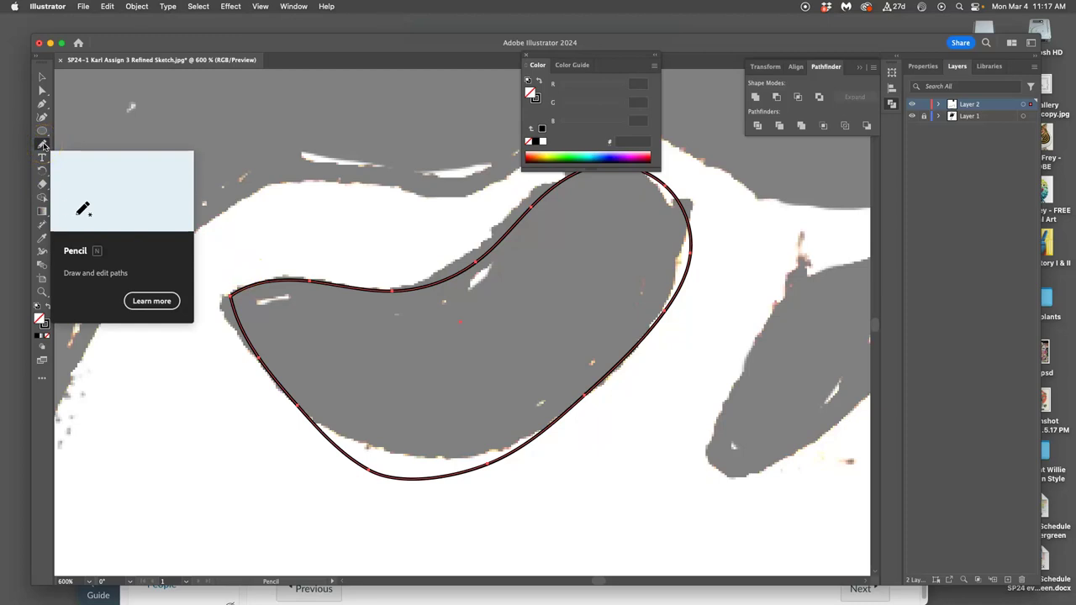
Step: Set the Pencil tool's Fidelity to Accurate
{"action": "double_click", "coordinate": [44, 144]}
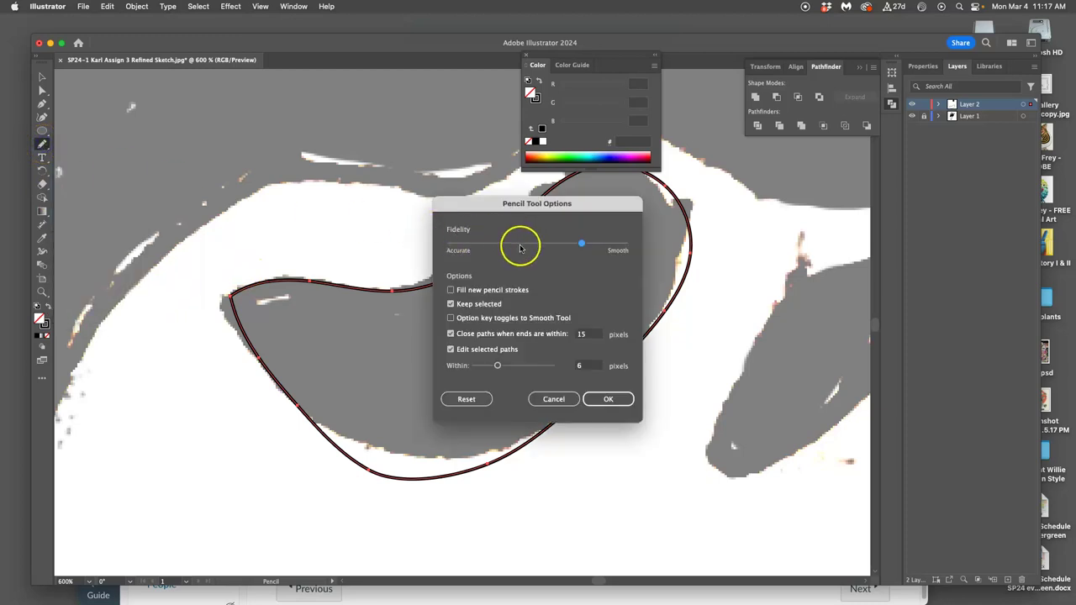
{"action": "left_click_drag", "start_coordinate": [580, 245], "coordinate": [582, 244]}
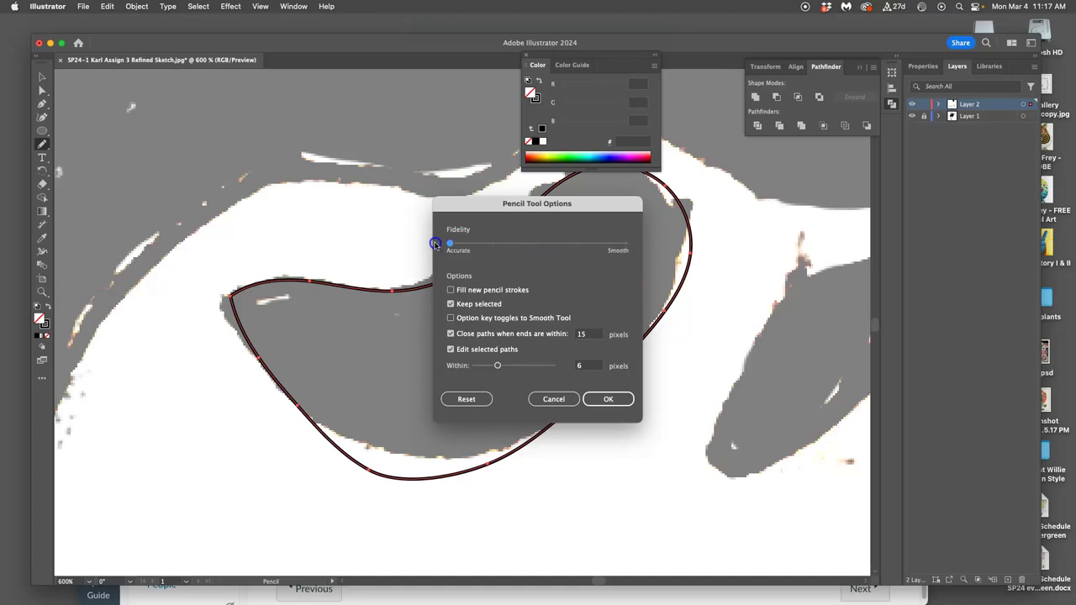
{"action": "left_click", "coordinate": [614, 400]}
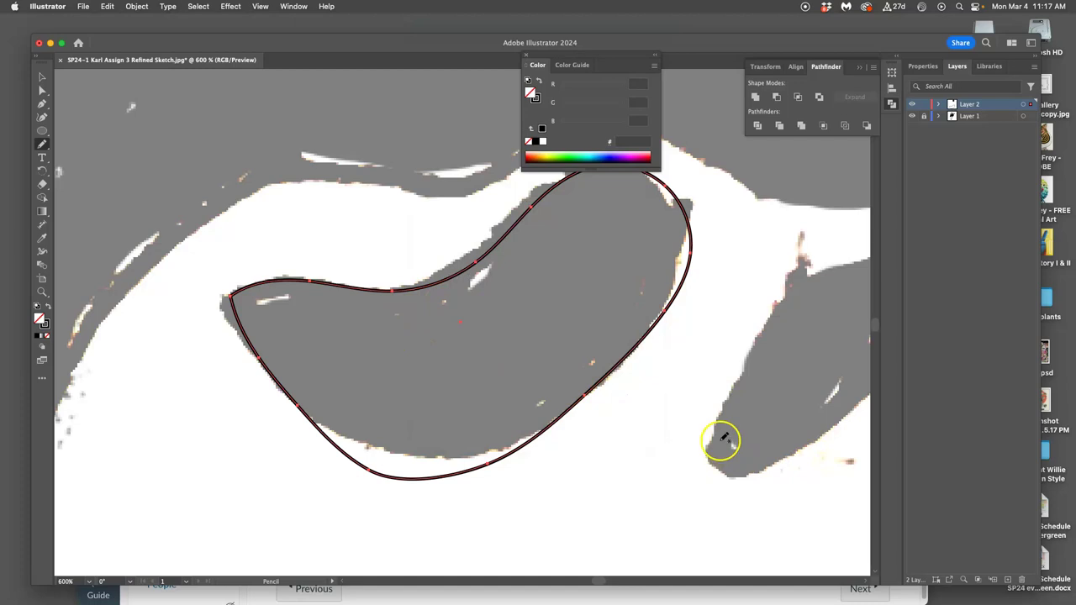
Step: Trace the long curved shape to the right of the mouth with the Pencil
{"action": "scroll", "coordinate": [714, 437], "scroll_direction": "right", "scroll_amount": 5}
{"action": "key", "text": "super+minus"}
{"action": "key", "text": "super+minus"}
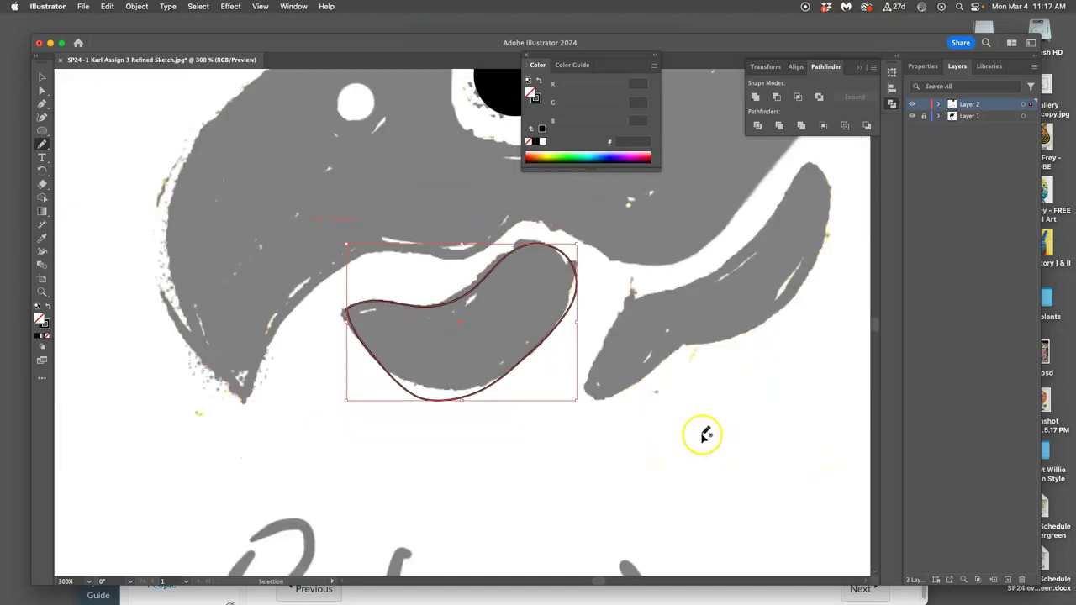
{"action": "key", "text": "super+minus"}
{"action": "mouse_move", "coordinate": [696, 216]}
{"action": "left_mouse_down"}
{"action": "mouse_move", "coordinate": [661, 264]}
{"action": "mouse_move", "coordinate": [586, 302]}
{"action": "left_mouse_up"}
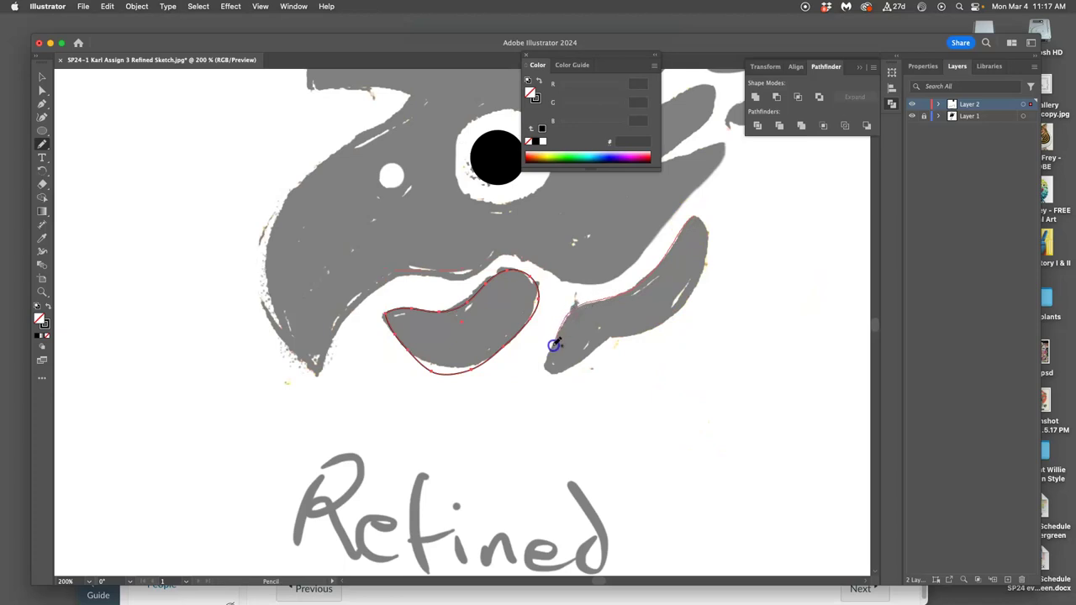
{"action": "mouse_move", "coordinate": [554, 345]}
{"action": "left_mouse_down"}
{"action": "mouse_move", "coordinate": [548, 370]}
{"action": "mouse_move", "coordinate": [669, 317]}
{"action": "mouse_move", "coordinate": [706, 242]}
{"action": "left_mouse_up"}
{"action": "key", "text": "super+equal"}
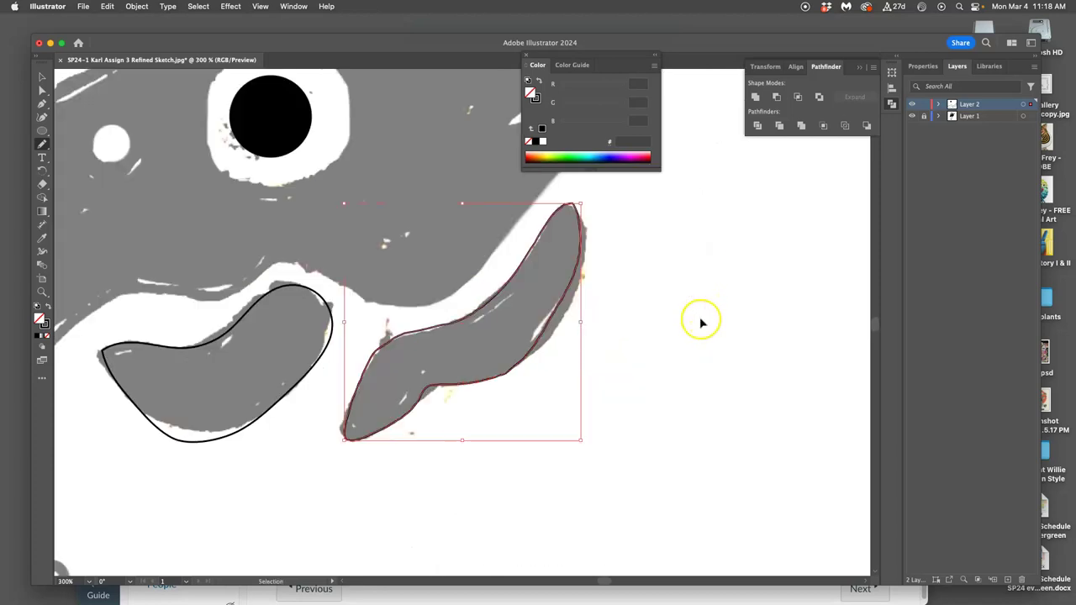
{"action": "key", "text": "super+equal"}
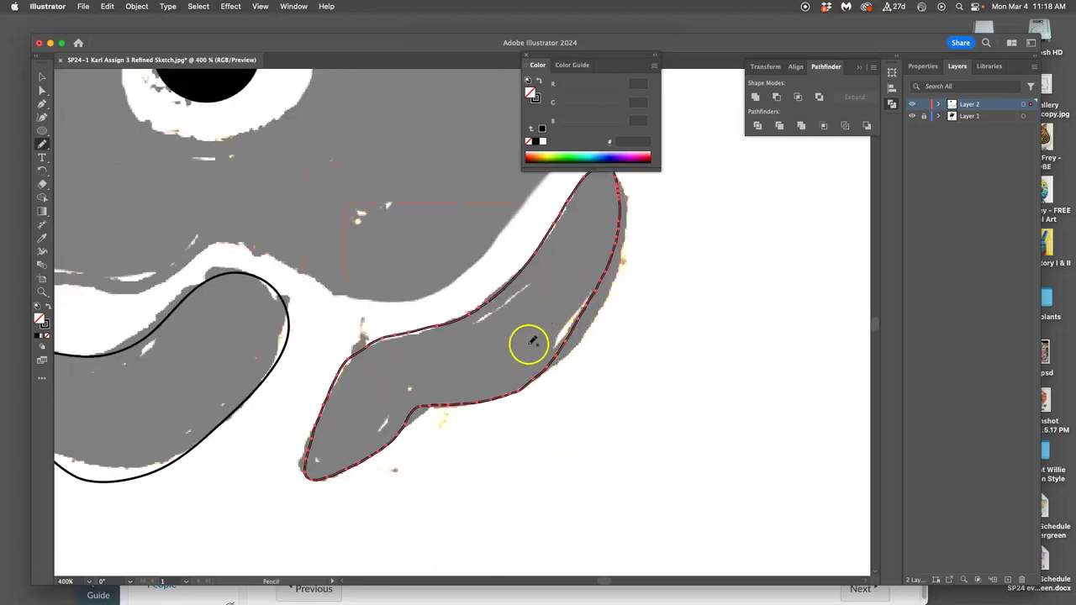
Step: Fill the traced tongue shape black and toggle layer visibility to compare with the sketch
{"action": "left_click", "coordinate": [48, 308]}
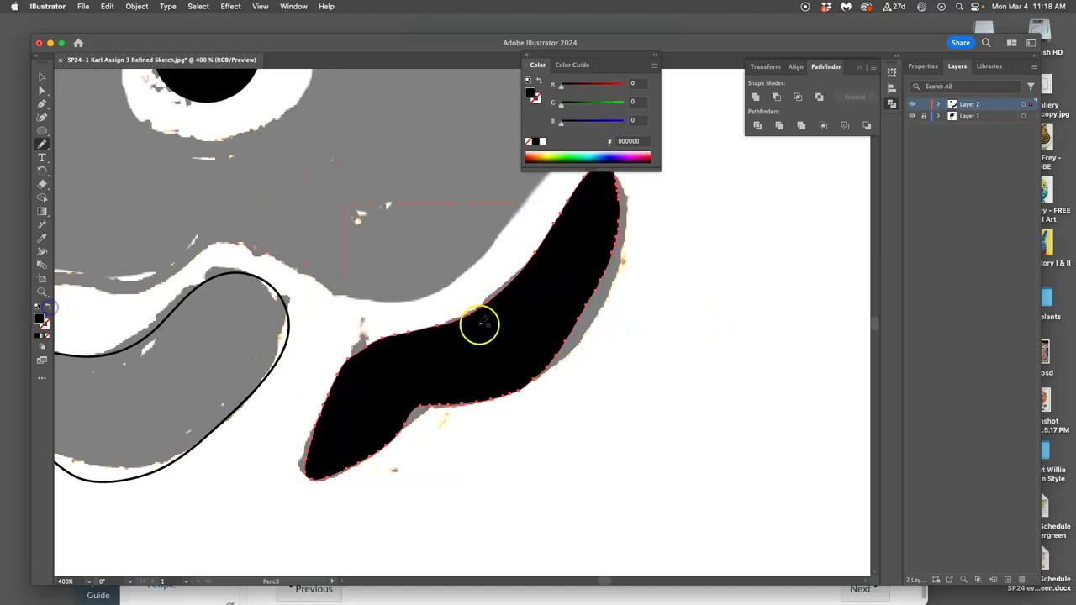
{"action": "left_click", "coordinate": [913, 104]}
{"action": "left_click", "coordinate": [912, 105]}
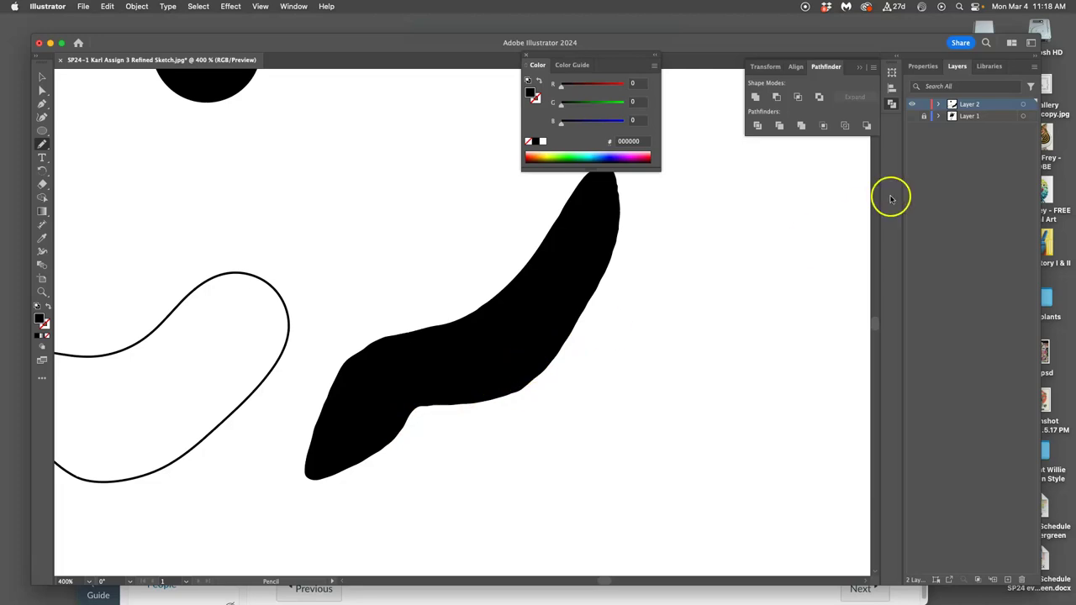
{"action": "left_click", "coordinate": [912, 116]}
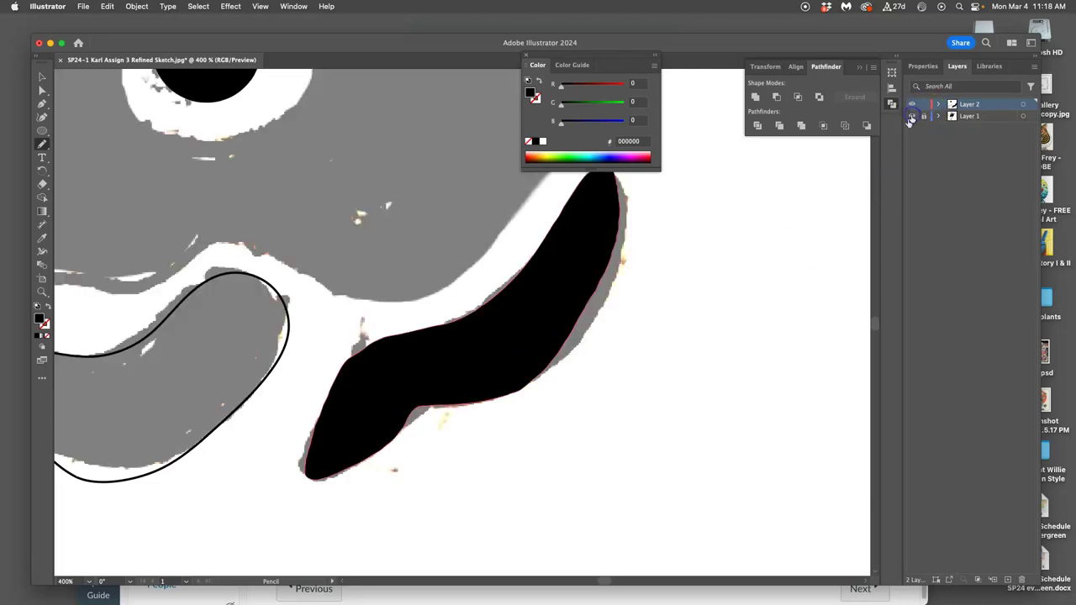
{"action": "scroll", "coordinate": [620, 308], "scroll_direction": "left", "scroll_amount": 2}
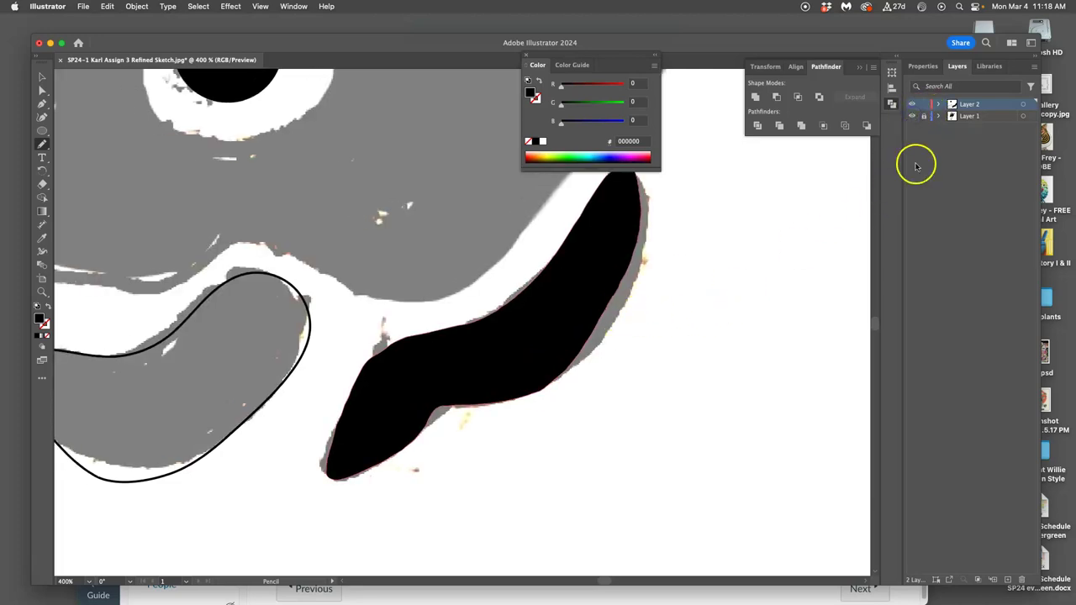
Step: Select the tongue <Path> in the Layers panel and delete it
{"action": "left_click", "coordinate": [1021, 104]}
{"action": "key", "text": "Delete"}
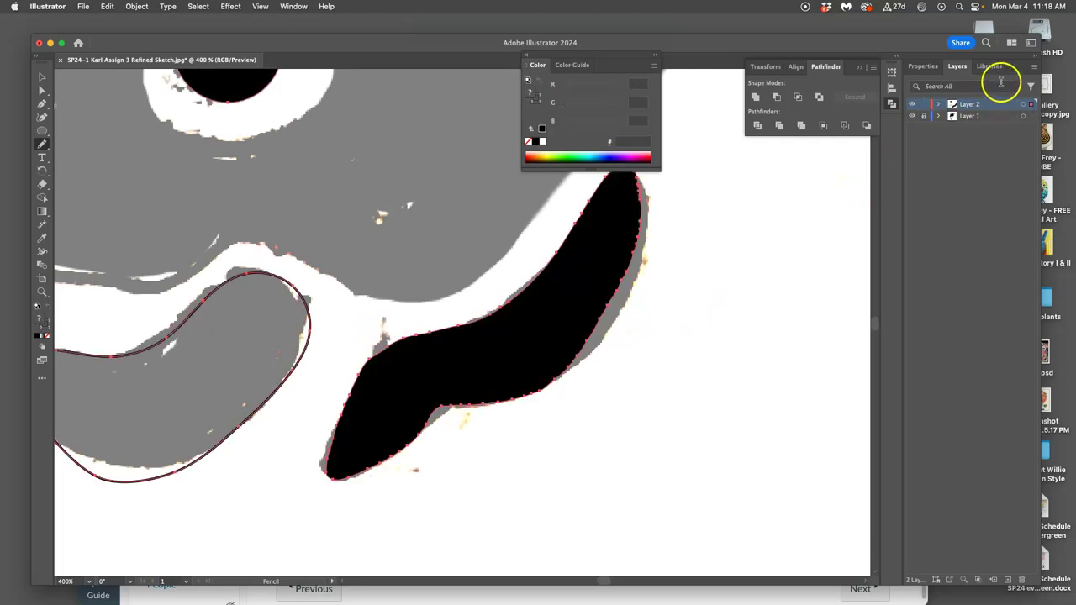
{"action": "left_click", "coordinate": [939, 104]}
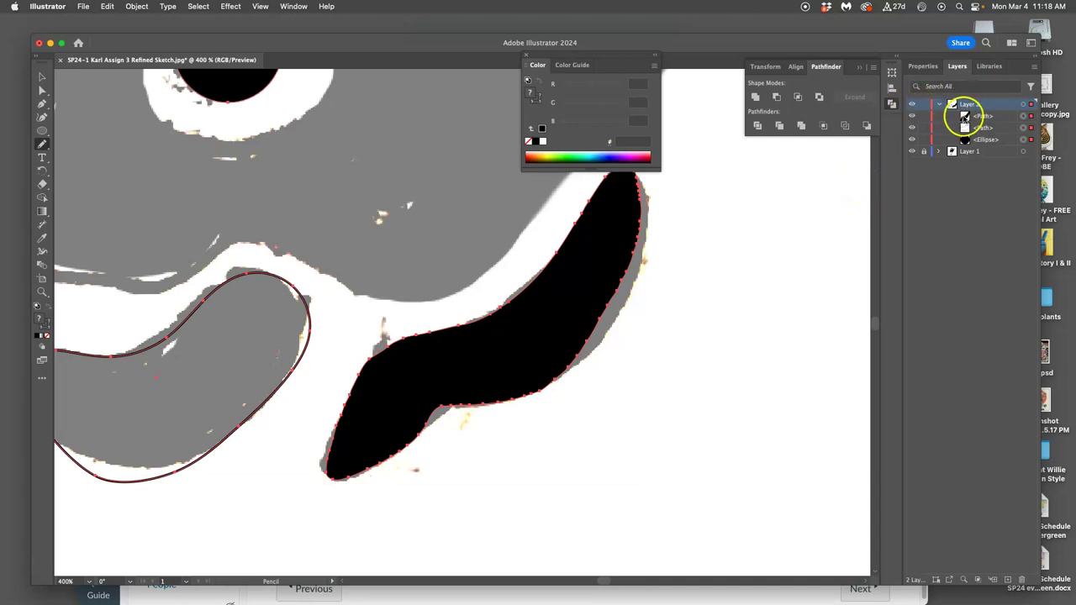
{"action": "left_click", "coordinate": [973, 188]}
{"action": "left_click", "coordinate": [1028, 130]}
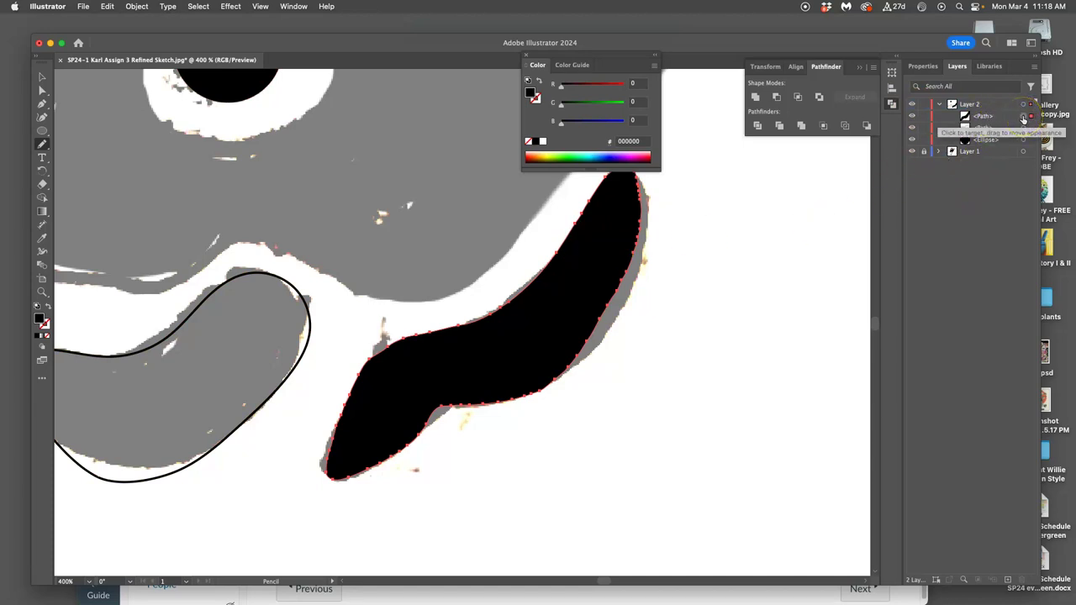
{"action": "left_click", "coordinate": [1023, 117]}
{"action": "left_click", "coordinate": [1007, 412]}
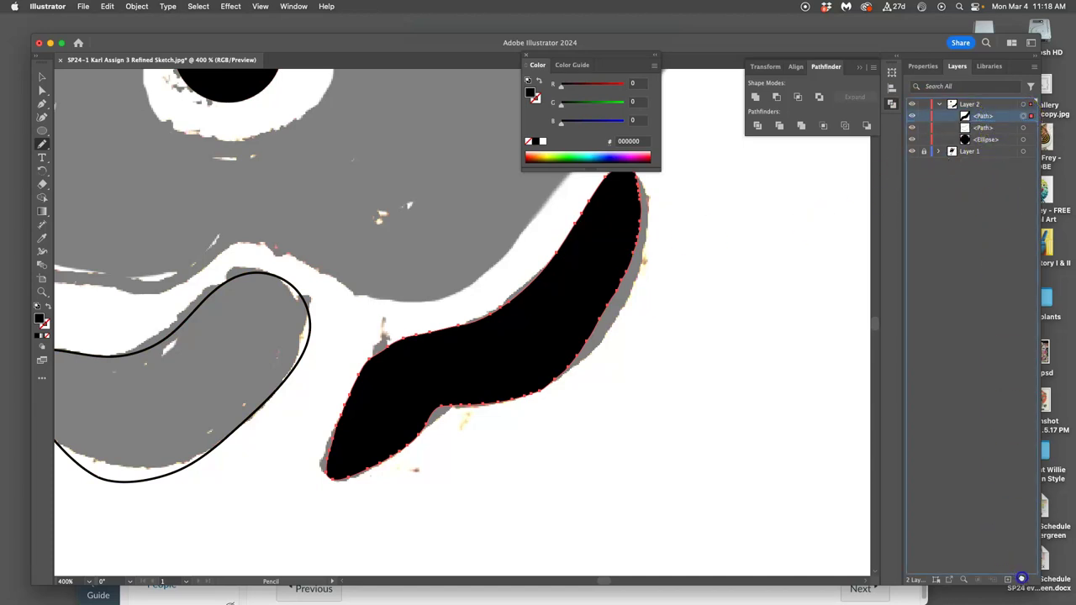
{"action": "left_click", "coordinate": [1021, 578]}
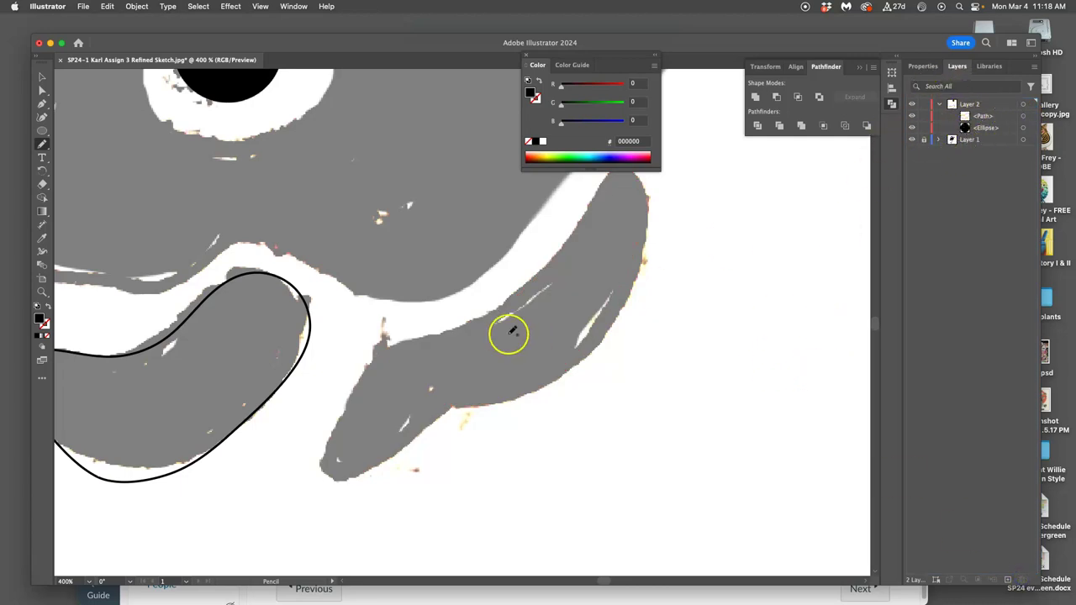
Step: Set the Pencil tool's Fidelity to Smooth
{"action": "left_click", "coordinate": [41, 147]}
{"action": "double_click", "coordinate": [41, 146]}
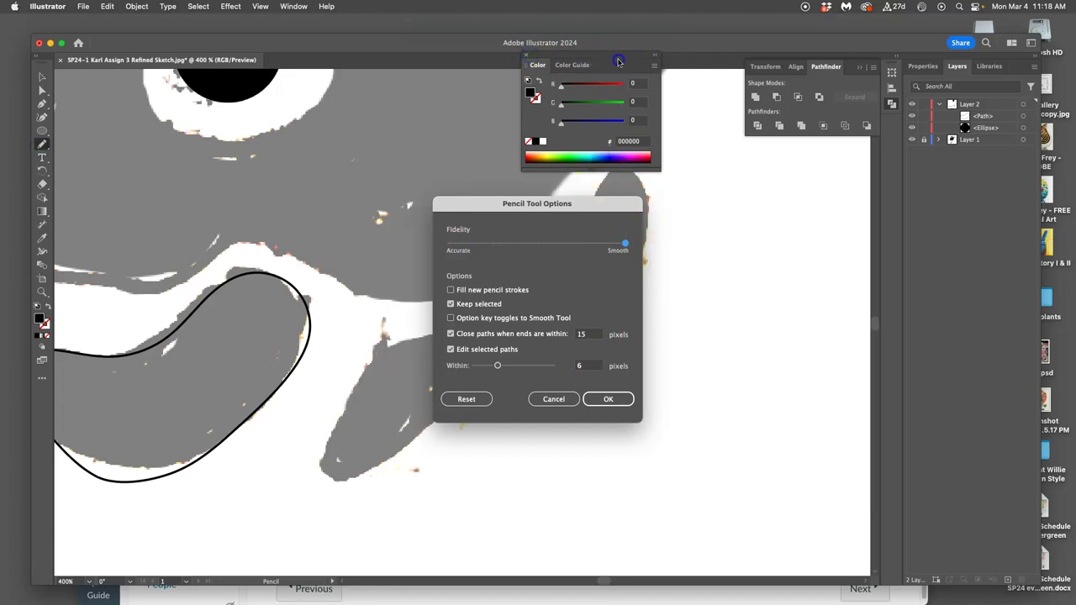
{"action": "left_click", "coordinate": [607, 399]}
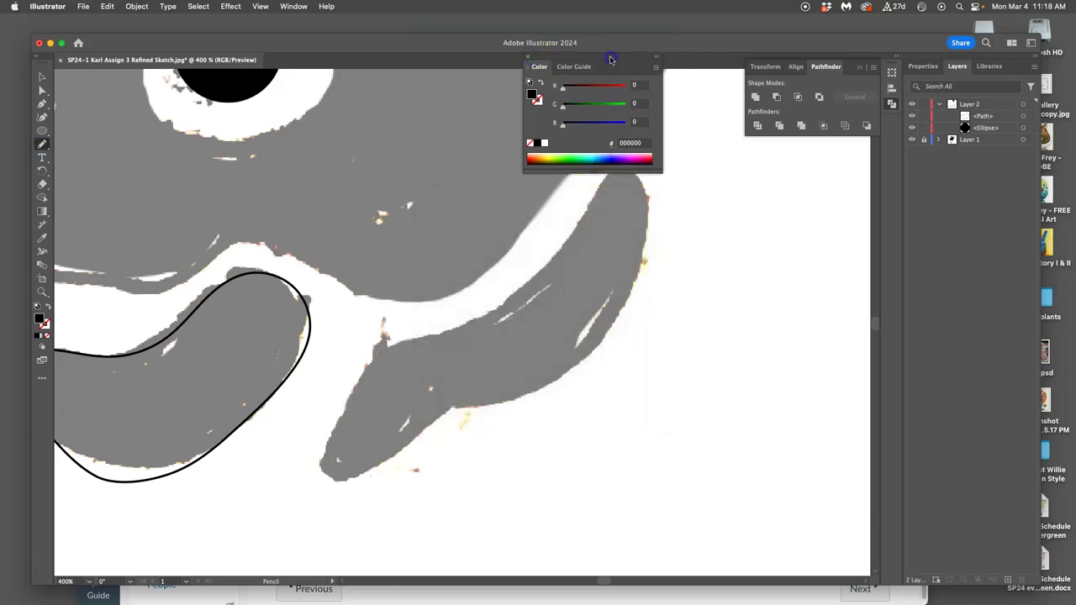
Step: Dock the Color panel into the Pathfinder panel group and show it
{"action": "mouse_move", "coordinate": [612, 59]}
{"action": "left_mouse_down"}
{"action": "mouse_move", "coordinate": [831, 149]}
{"action": "mouse_move", "coordinate": [880, 150]}
{"action": "left_mouse_up"}
{"action": "scroll", "coordinate": [635, 210], "scroll_direction": "left", "scroll_amount": 1}
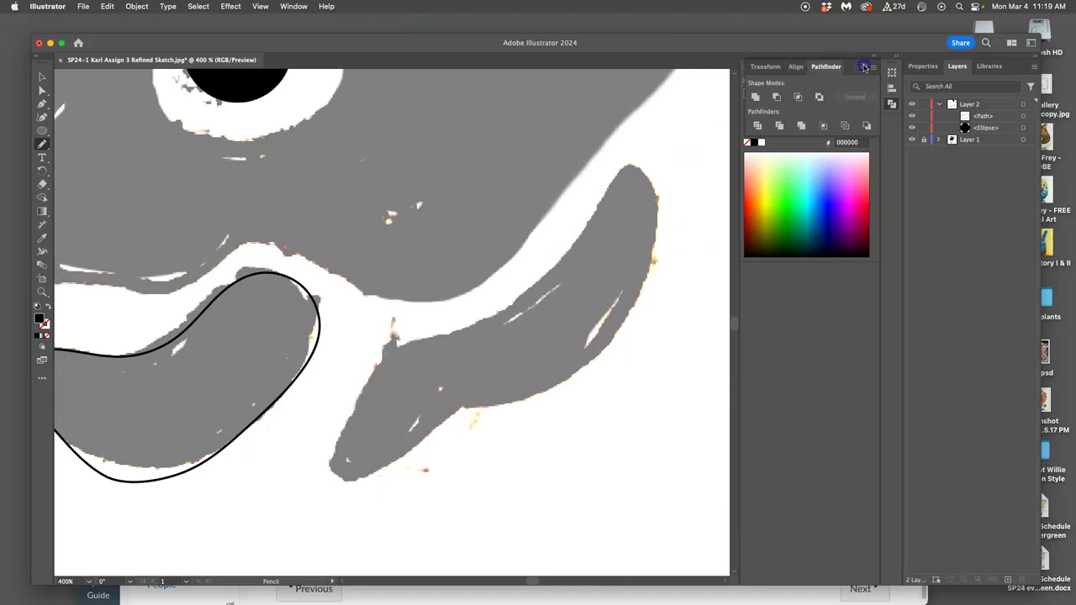
{"action": "left_click", "coordinate": [860, 66]}
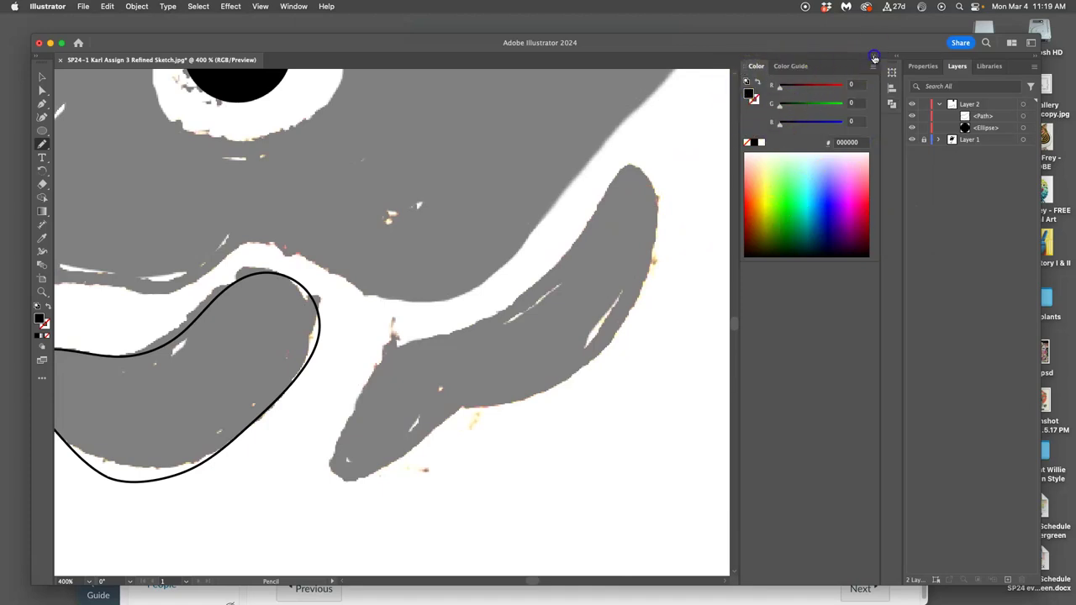
Step: Trace the tongue as a closed smooth Pencil shape filled solid black
{"action": "left_click", "coordinate": [870, 57]}
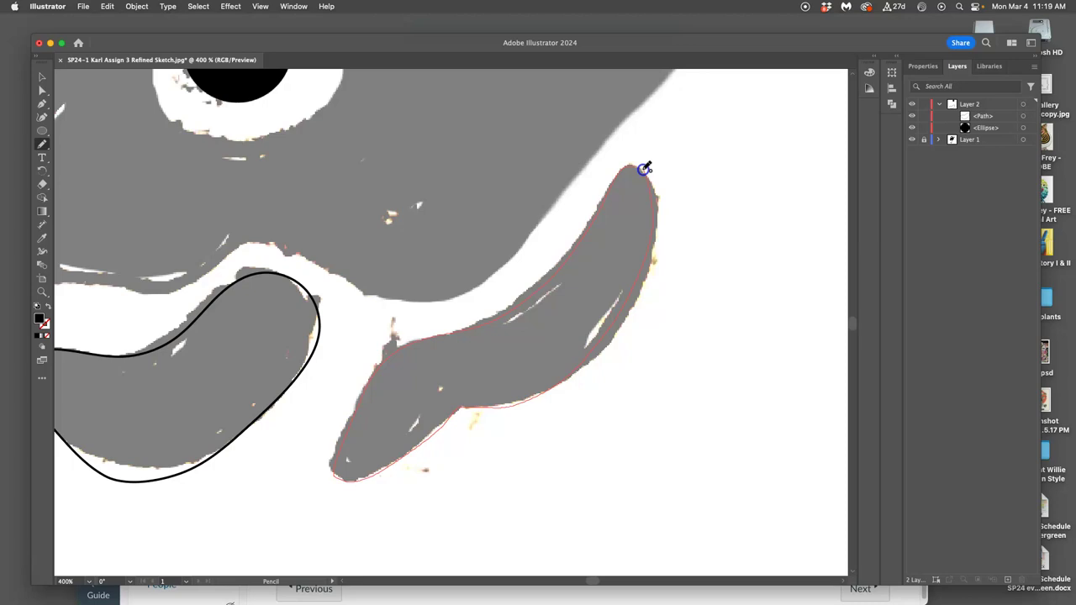
{"action": "left_click_drag", "start_coordinate": [642, 167], "coordinate": [641, 168]}
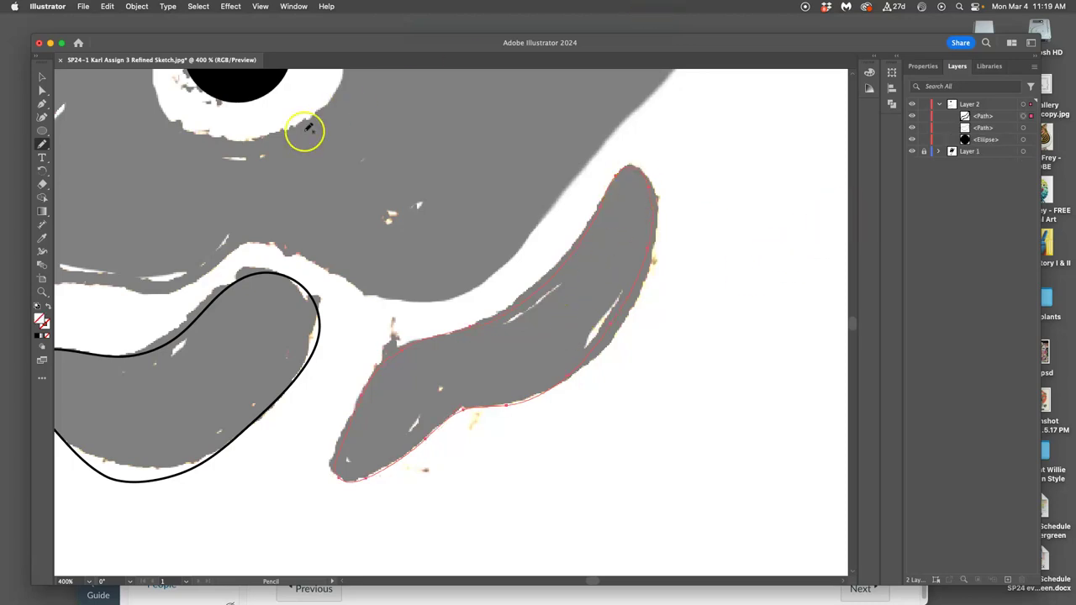
{"action": "left_click", "coordinate": [40, 337]}
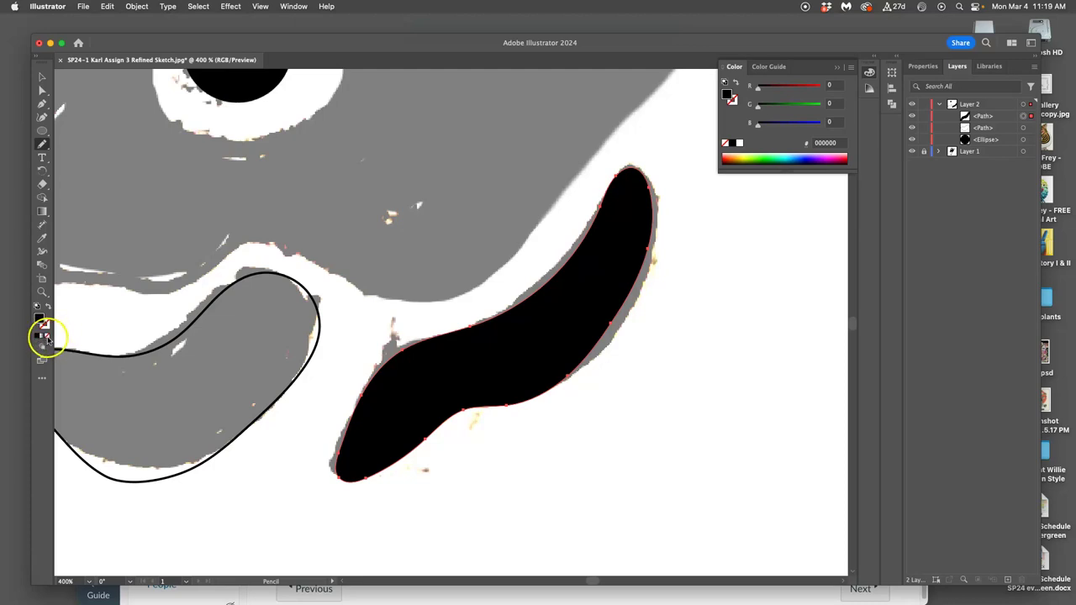
{"action": "left_click", "coordinate": [46, 336]}
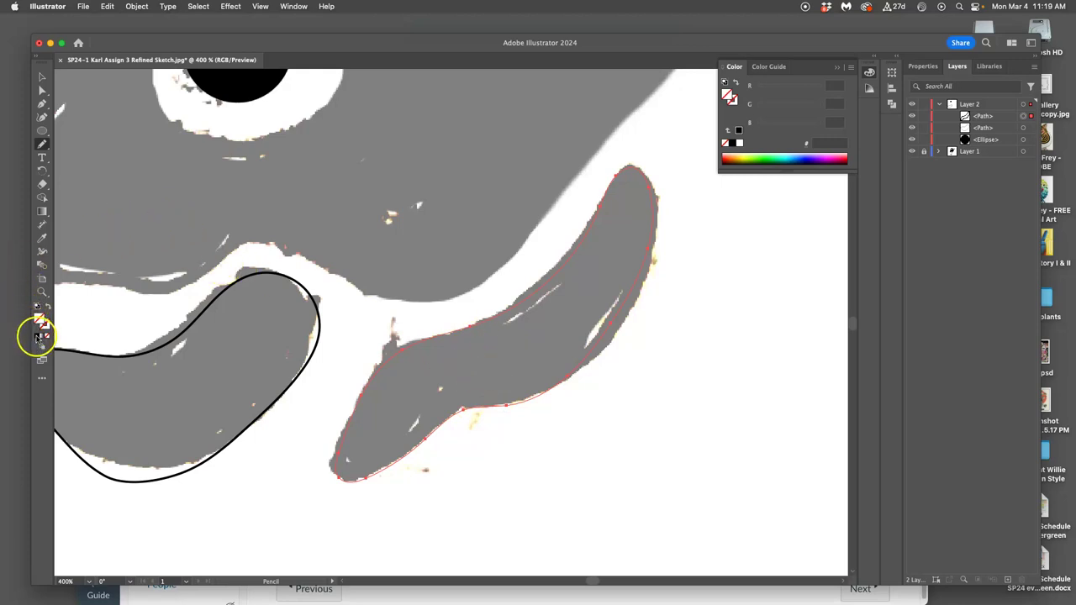
{"action": "left_click", "coordinate": [38, 336]}
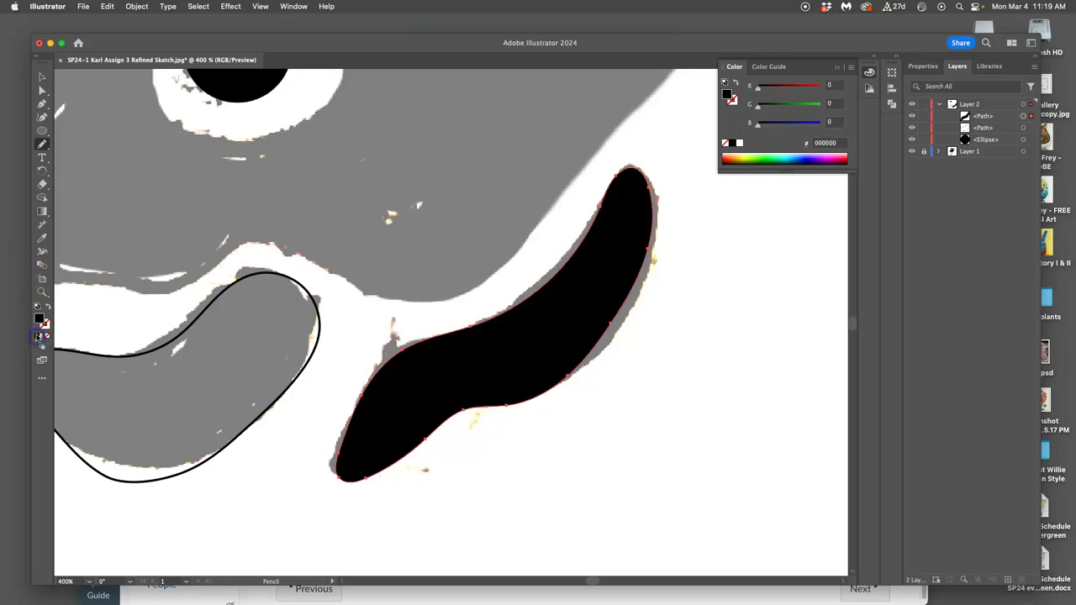
Step: Hide Layer 1's grey sketch and select the tongue path and eye circle
{"action": "left_click", "coordinate": [913, 152]}
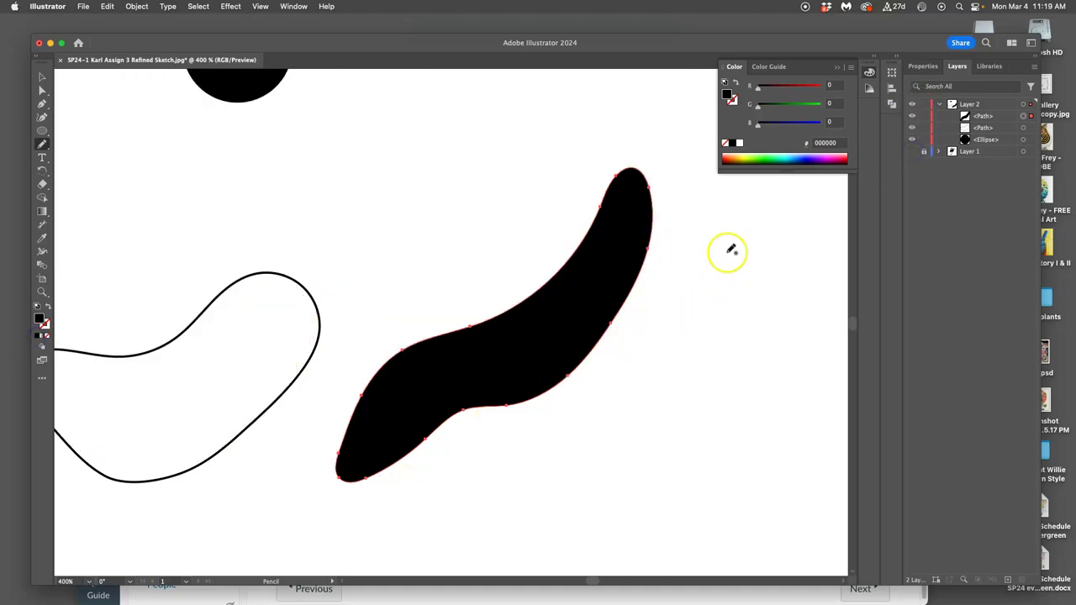
{"action": "double_click", "coordinate": [979, 128]}
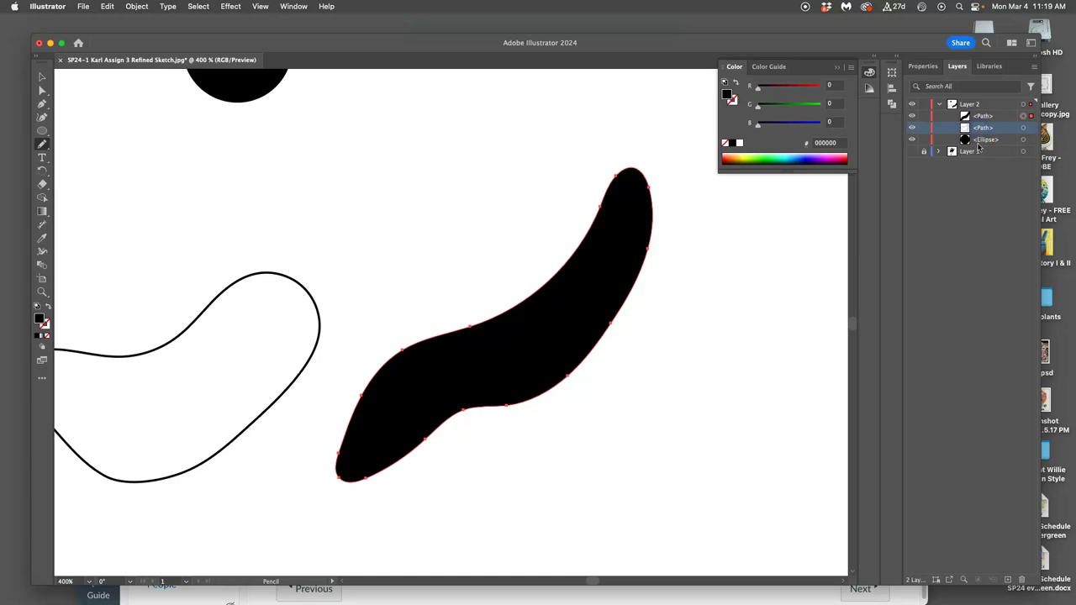
{"action": "left_click", "coordinate": [1023, 139]}
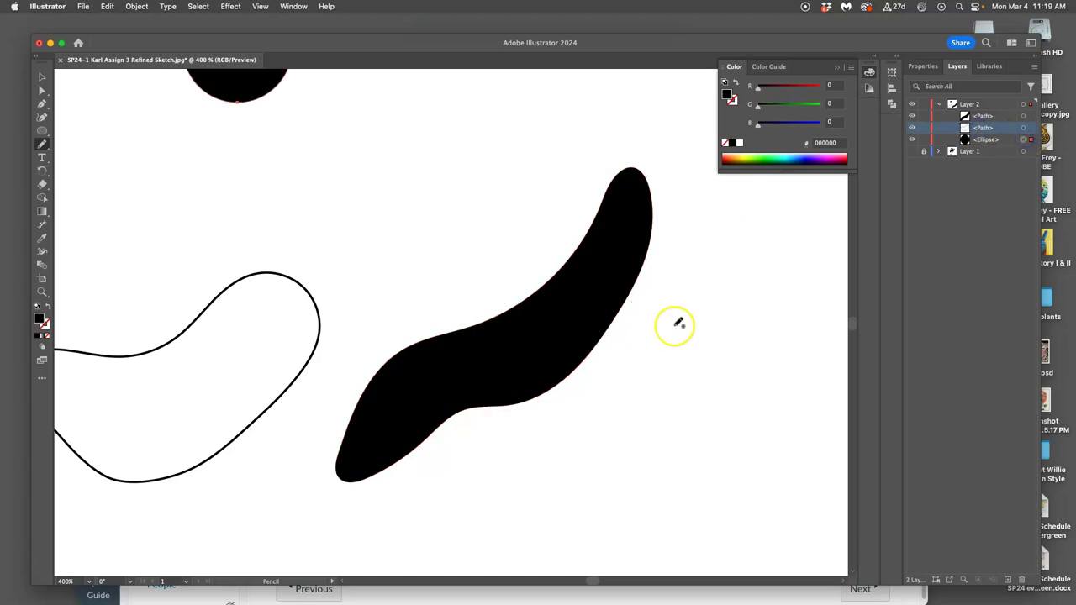
Step: Zoom out to 200% to view the whole drawing
{"action": "key", "text": "super+minus"}
{"action": "key", "text": "super+minus"}
{"action": "scroll", "coordinate": [646, 311], "scroll_direction": "down", "scroll_amount": 2}
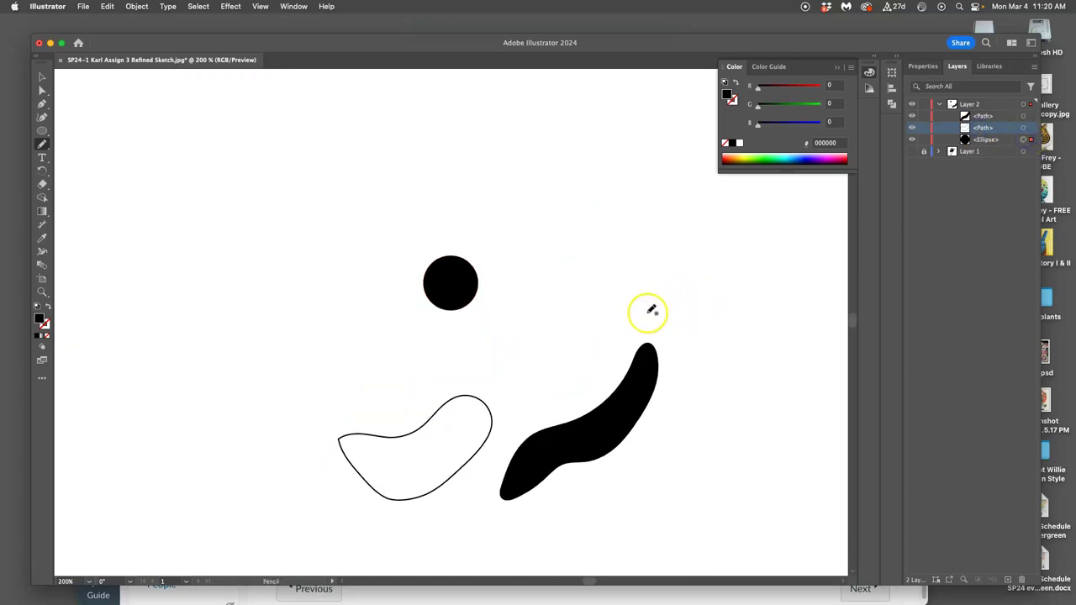
{"action": "scroll", "coordinate": [650, 311], "scroll_direction": "down", "scroll_amount": 1}
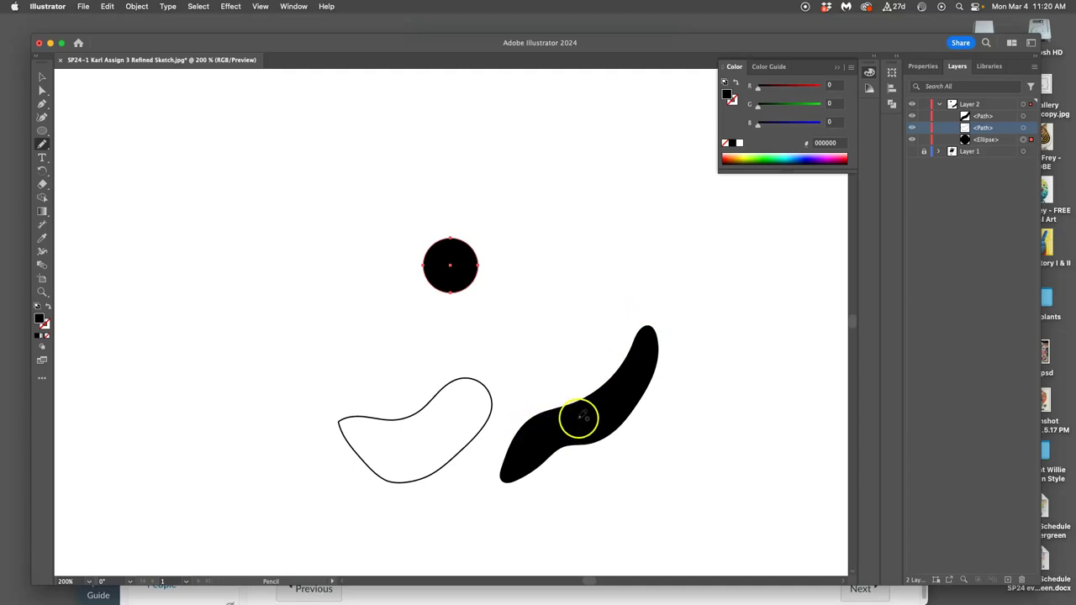
{"action": "key", "text": "v"}
{"action": "scroll", "coordinate": [580, 414], "scroll_direction": "up", "scroll_amount": 3}
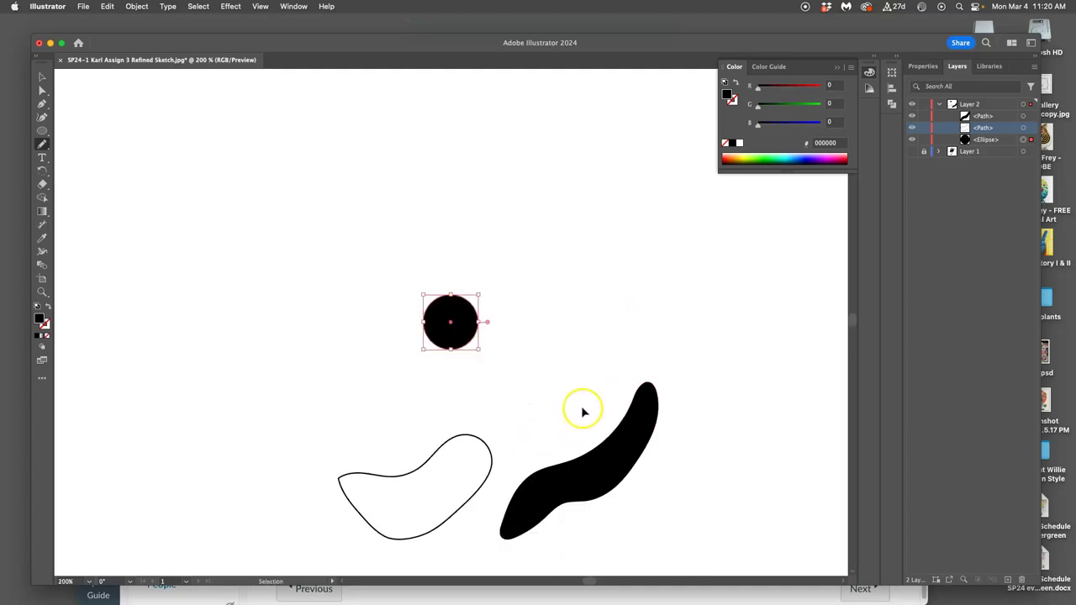
{"action": "key", "text": "n"}
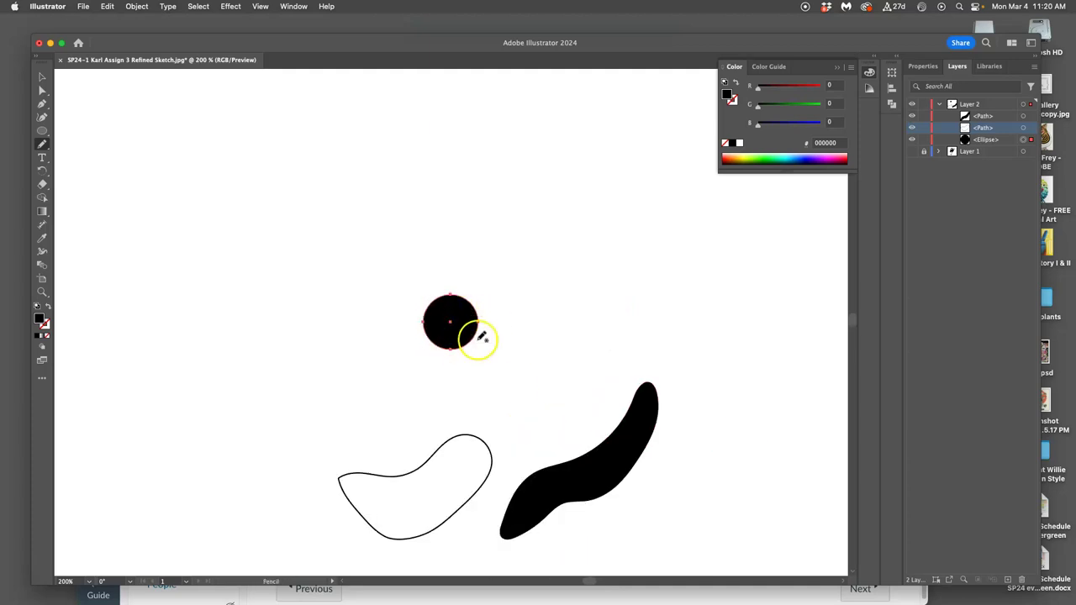